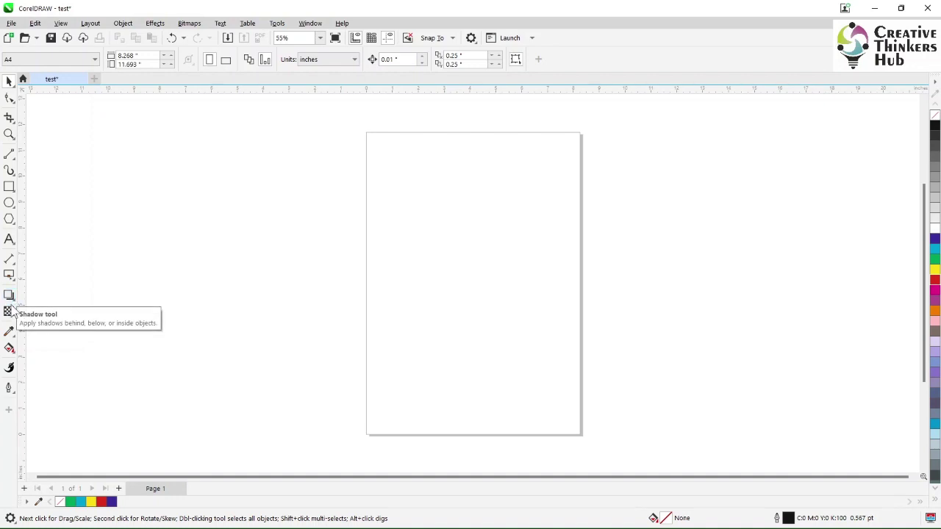
Draw a rectangle about 3.2 by 3.1 inches near the page's upper-left corner and an ellipse about 3.2 by 2.8 inches near its lower-right corner
left_click(10, 188)
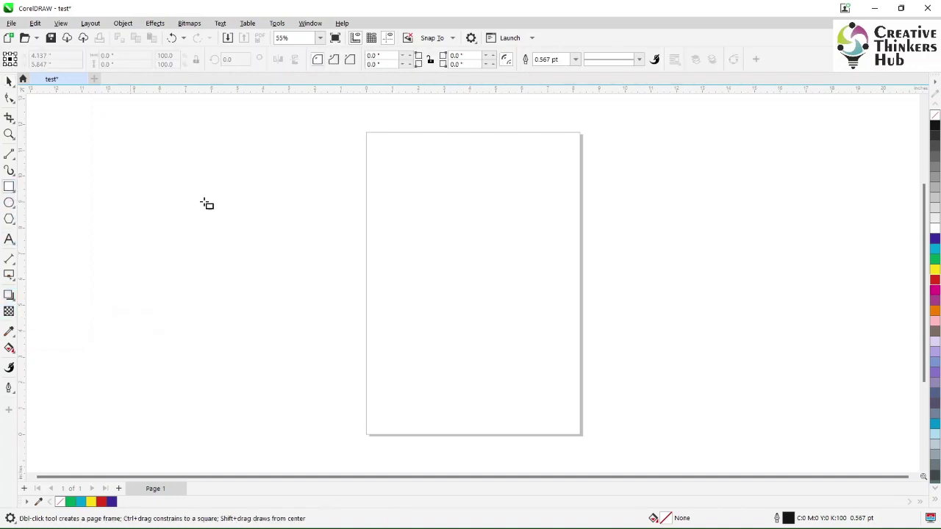
left_click_drag(381, 150, 464, 230)
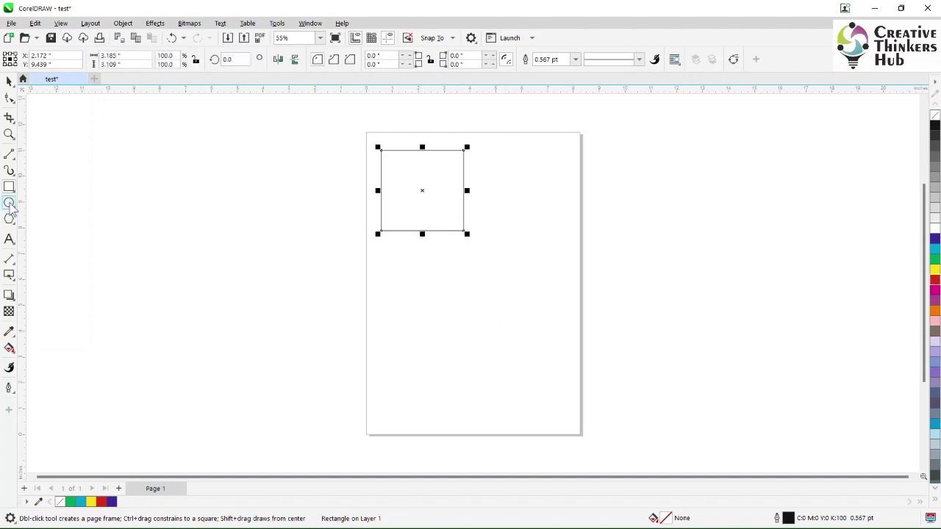
left_click(10, 205)
left_click_drag(493, 343, 579, 419)
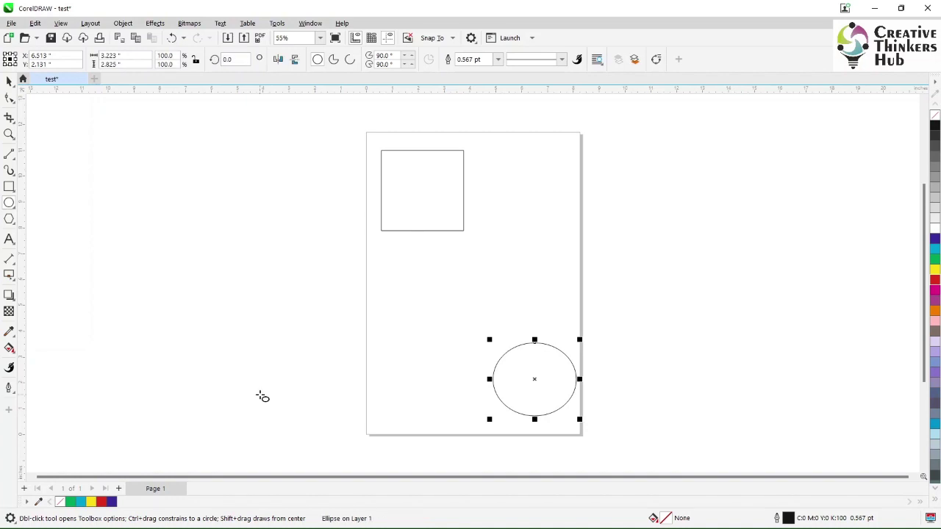
Add a drop shadow to the ellipse, cast from its center down and left by about 0.33 and 0.60 inches
left_click(10, 303)
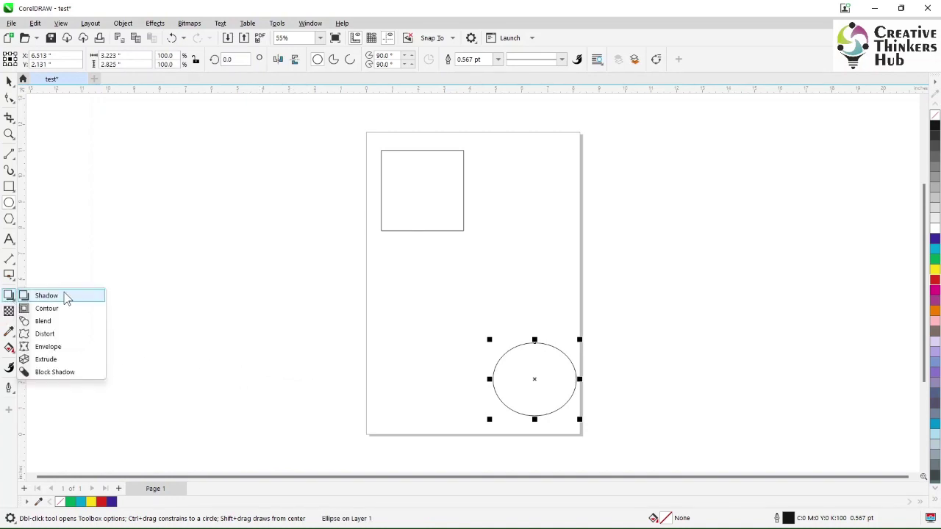
left_click(66, 298)
left_click_drag(535, 343, 505, 317)
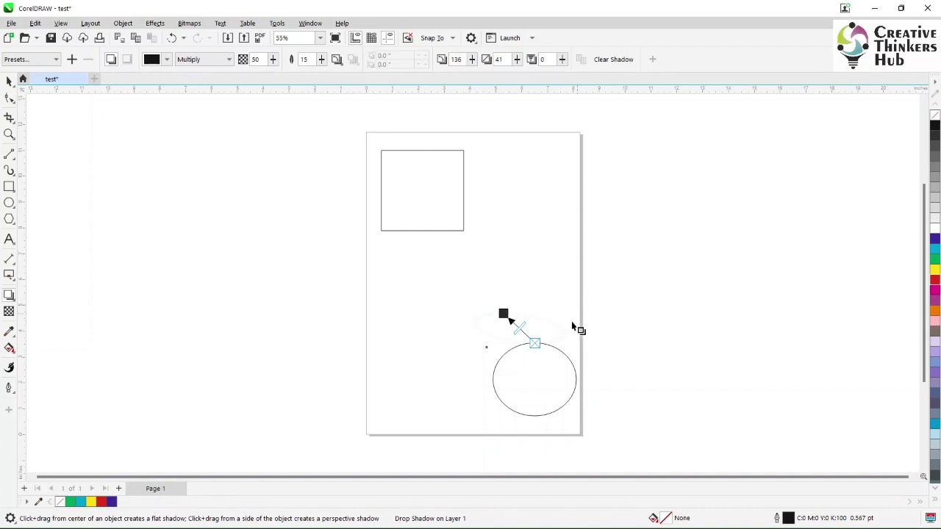
left_click_drag(535, 388, 506, 431)
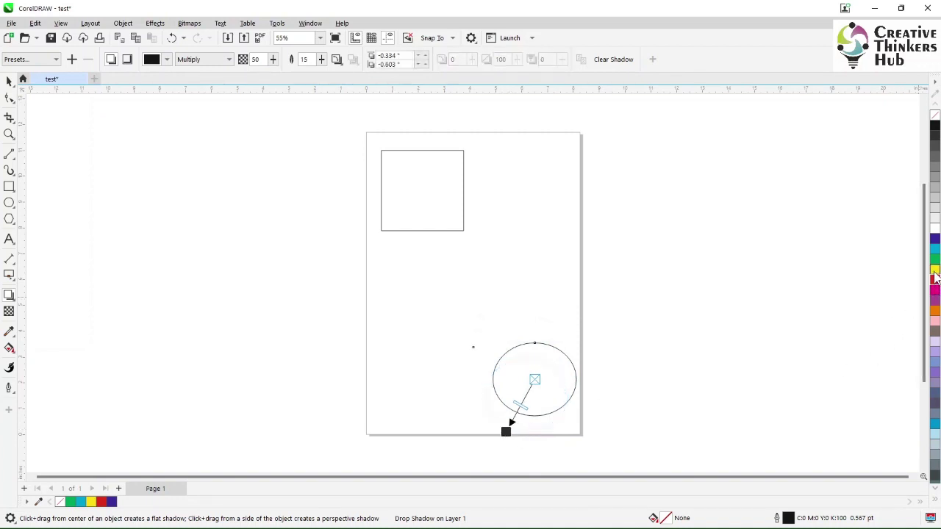
Fill the ellipse with red and set its drop shadow color to magenta
left_click(935, 271)
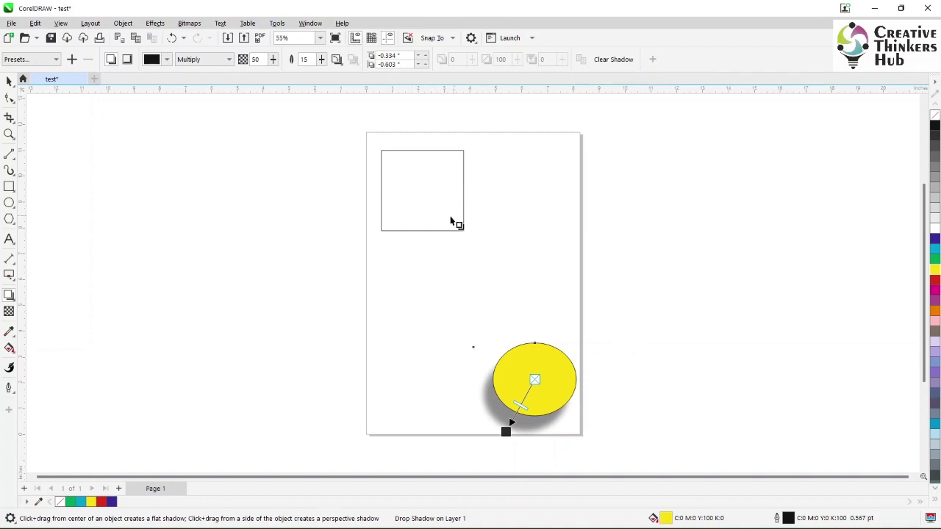
left_click(935, 282)
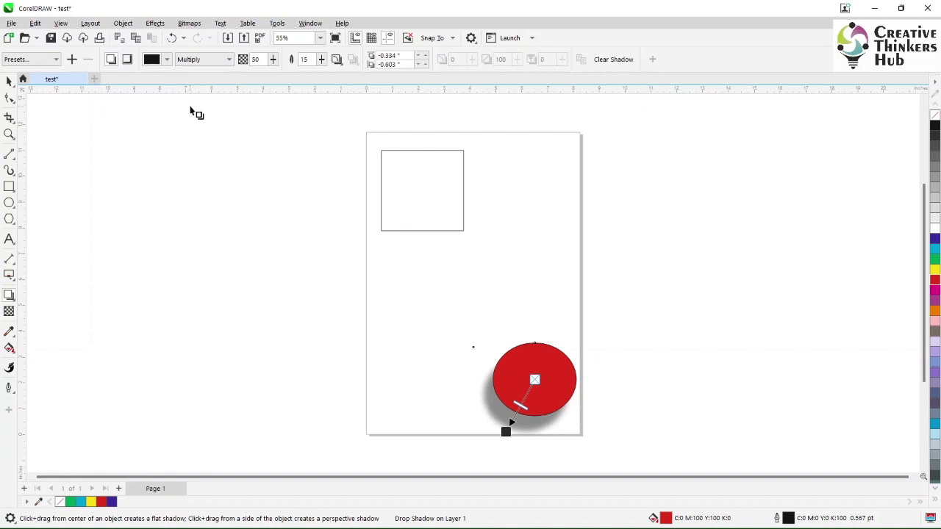
left_click(167, 59)
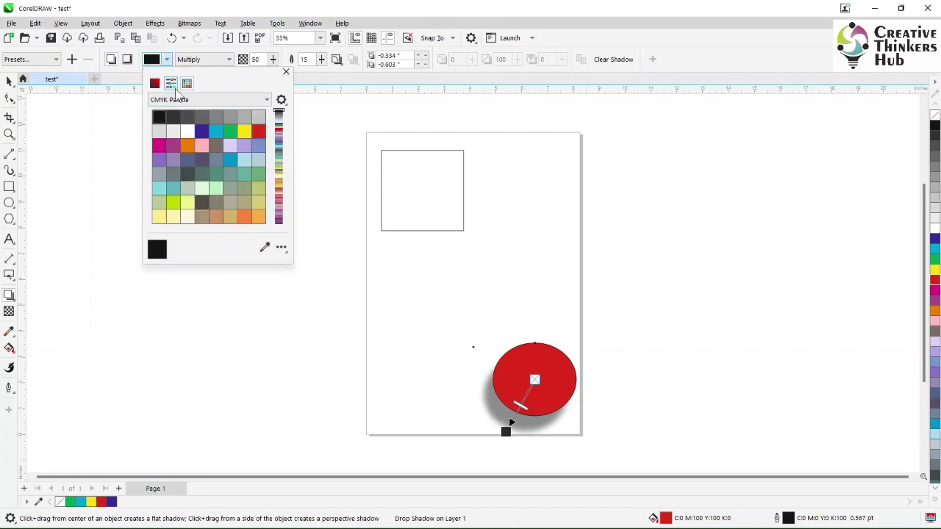
left_click(159, 145)
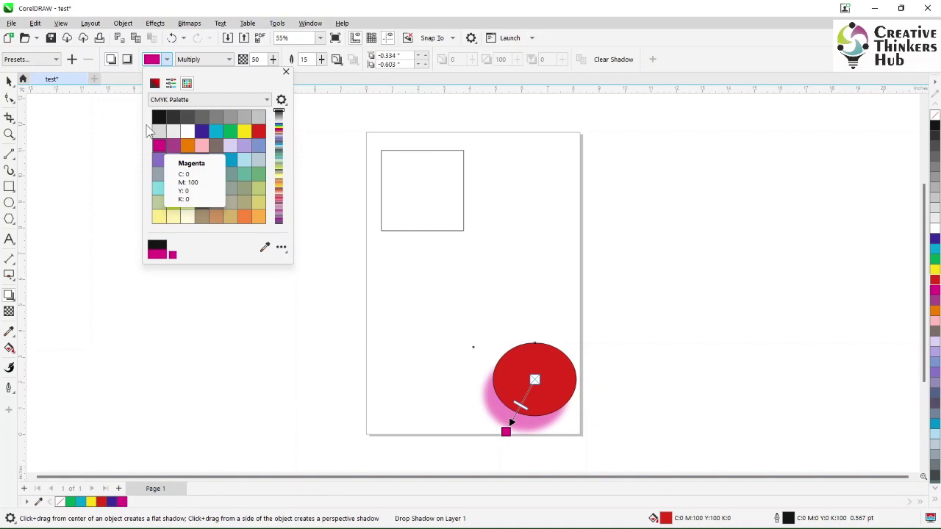
left_click(129, 63)
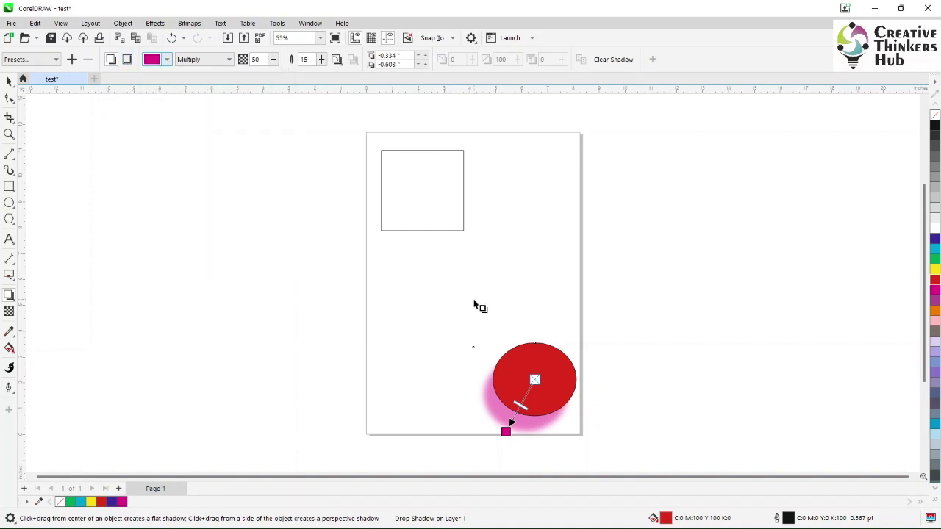
Change the ellipse's shadow to an inner shadow offset about -0.67 and -1.08 inches, with opacity of about 76
left_click(129, 66)
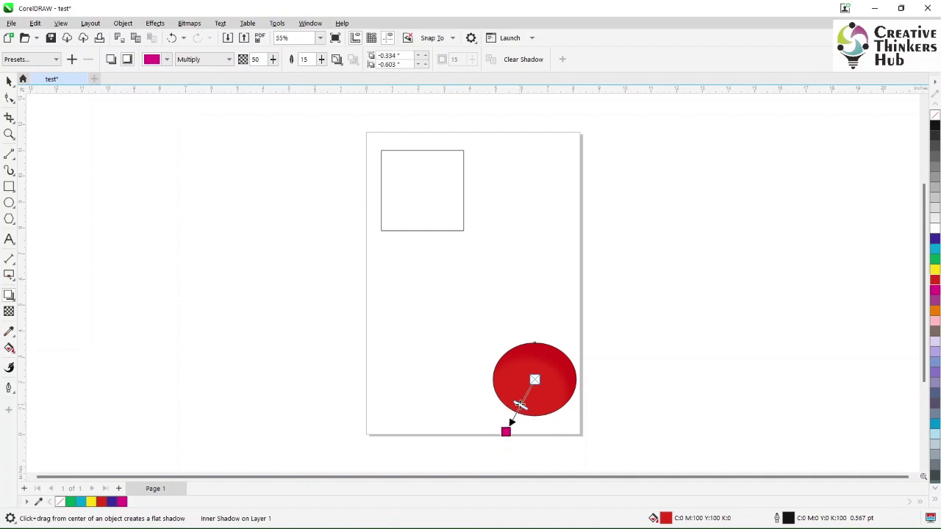
left_click_drag(519, 405, 495, 444)
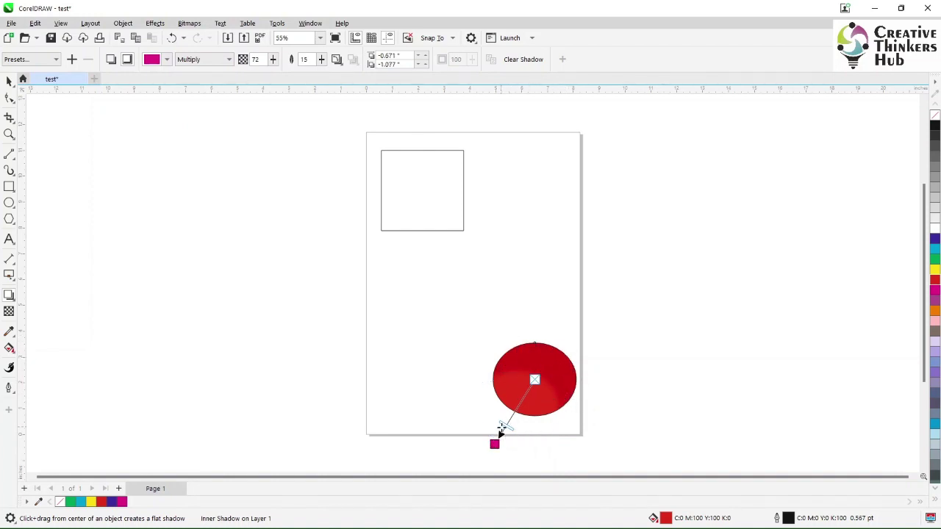
mouse_move(507, 425)
left_mouse_down()
mouse_move(522, 396)
mouse_move(504, 431)
left_mouse_up()
Set the ellipse's inner shadow color to black and lower its opacity to about 34
left_click(167, 62)
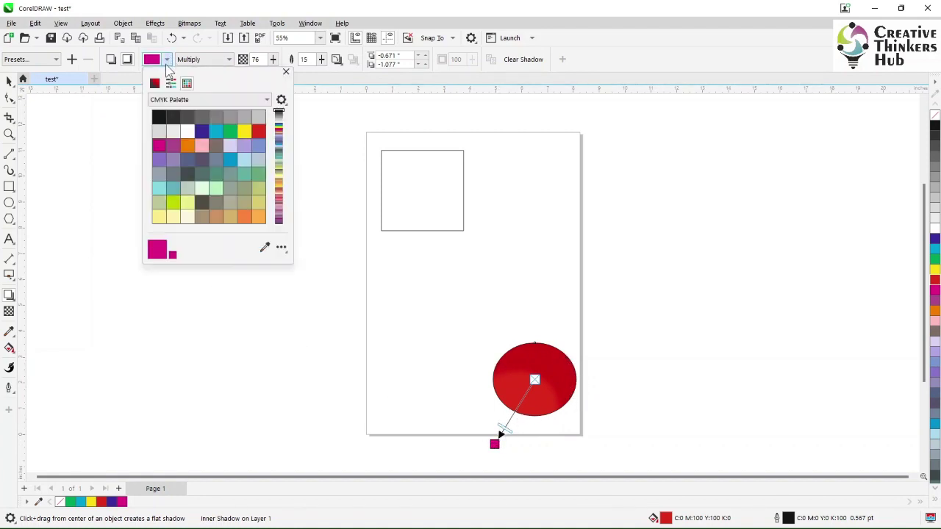
left_click(244, 131)
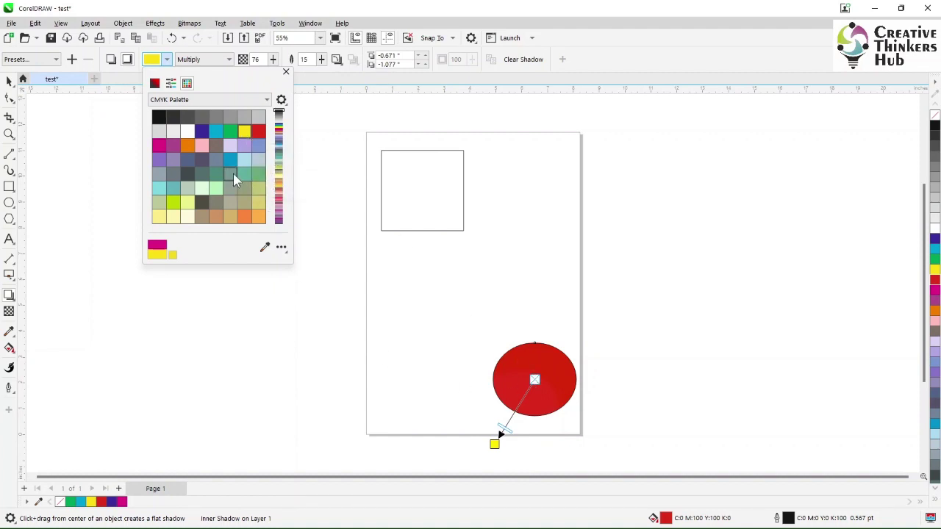
left_click(203, 157)
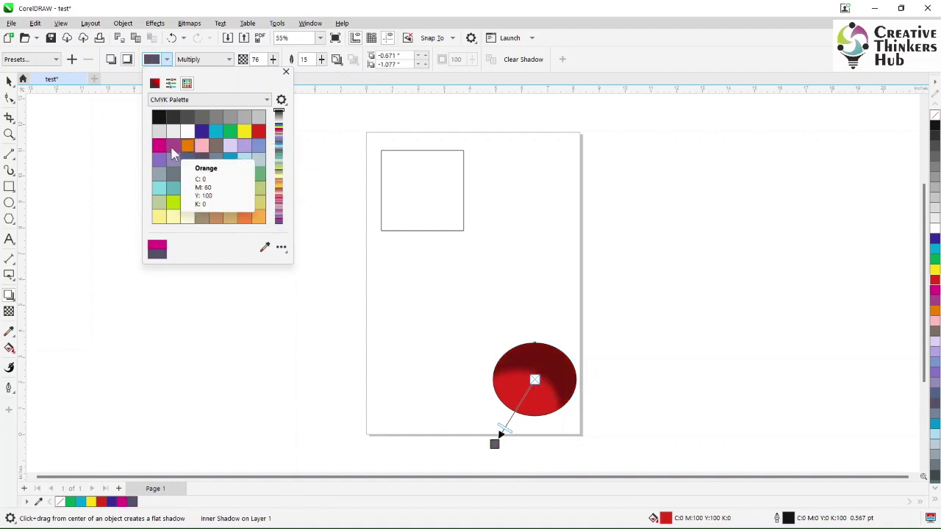
left_click(159, 119)
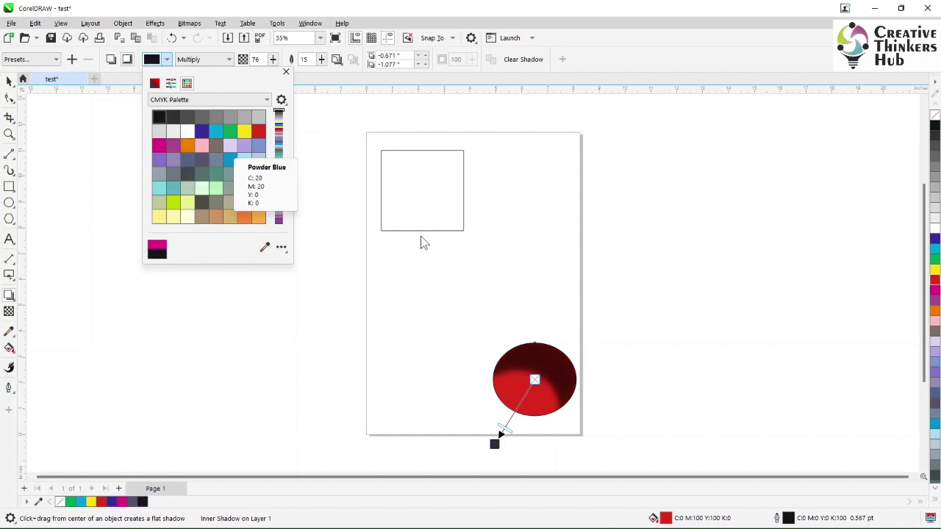
left_click(510, 429)
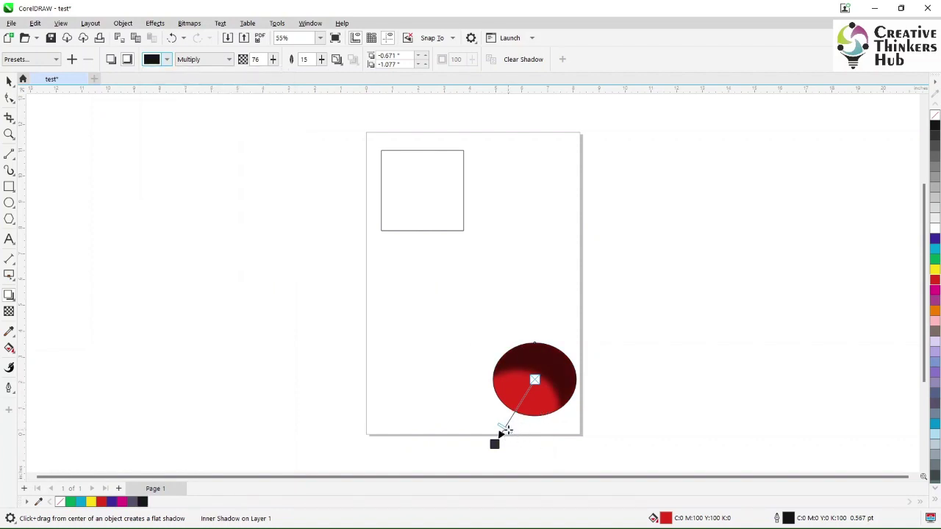
left_click_drag(518, 407, 522, 402)
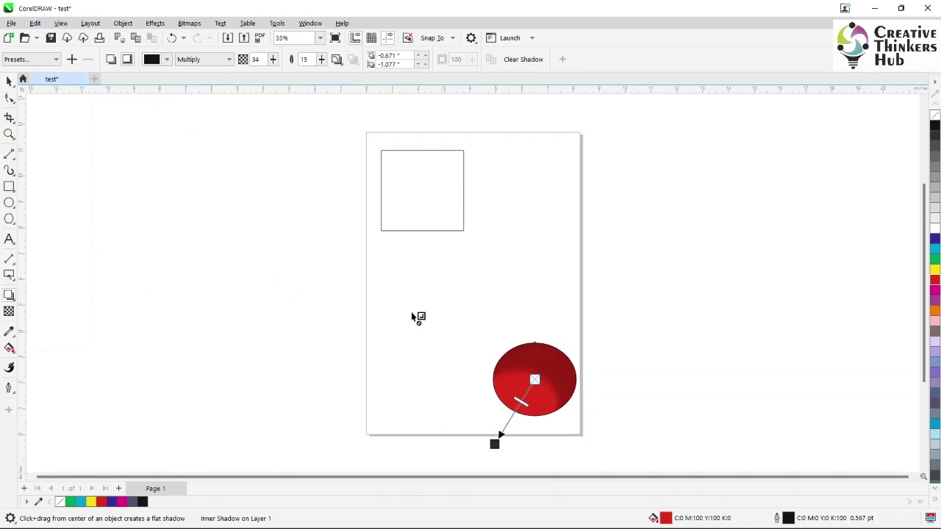
Switch the ellipse's shadow to drop and back to inner, and try the Normal, Subtract, Add and Multiply merge modes
left_click(111, 62)
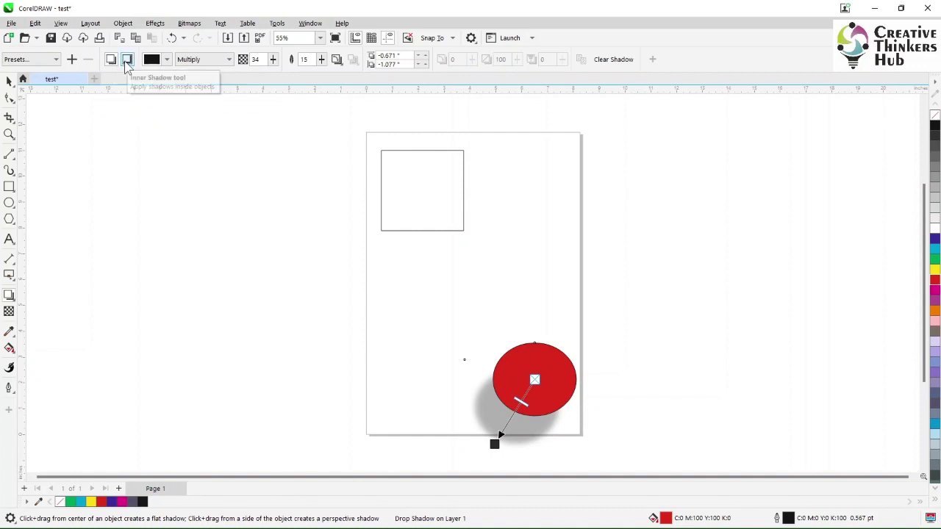
left_click(128, 61)
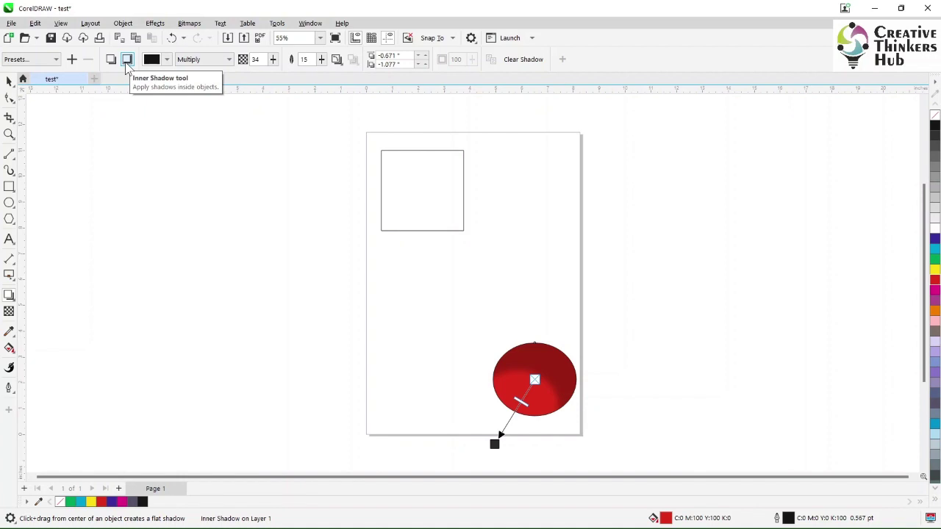
left_click(229, 60)
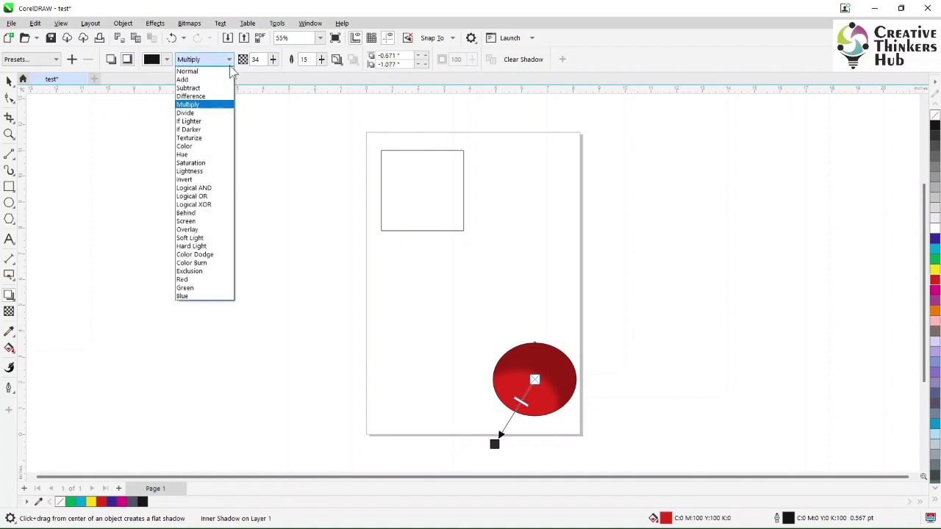
left_click(223, 73)
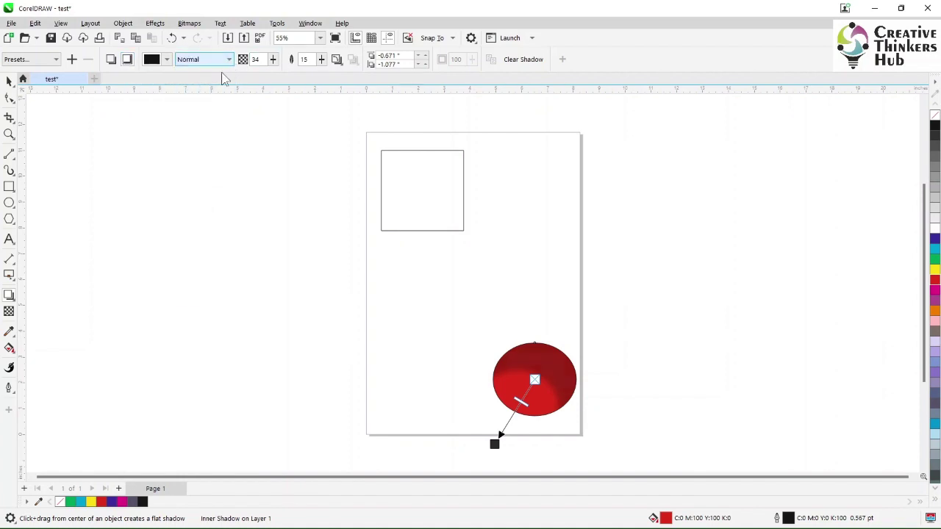
left_click(222, 64)
left_click(224, 88)
left_click(225, 60)
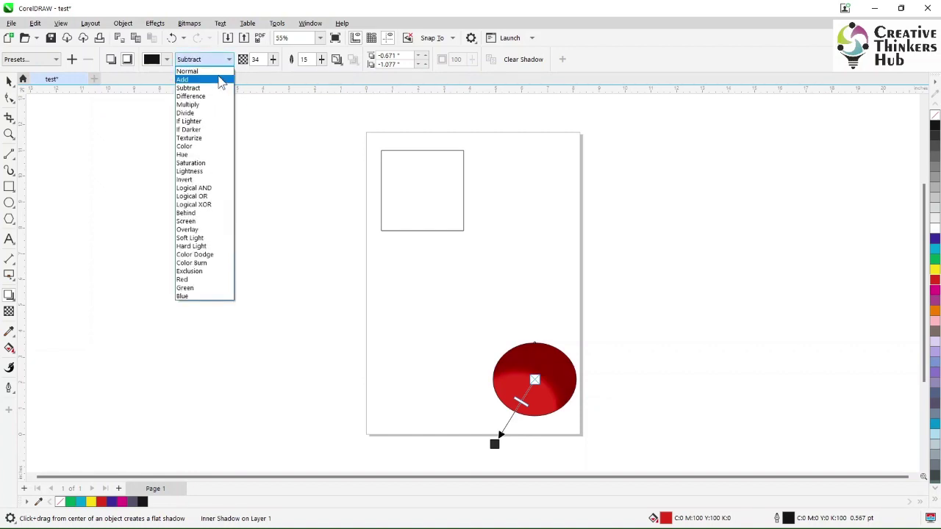
left_click(223, 80)
left_click(215, 62)
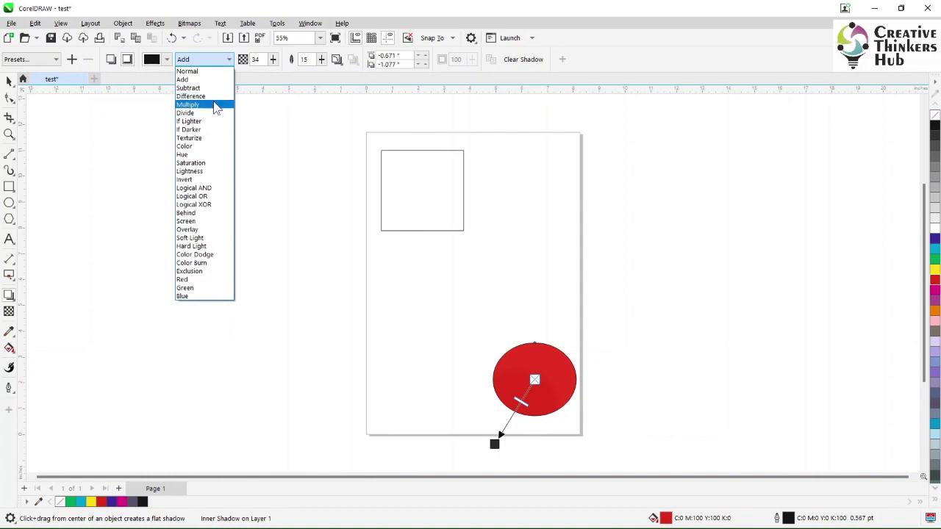
left_click(216, 105)
Try the Divide and If Lighter merge modes on the ellipse's inner shadow, ending on Add
left_click(212, 63)
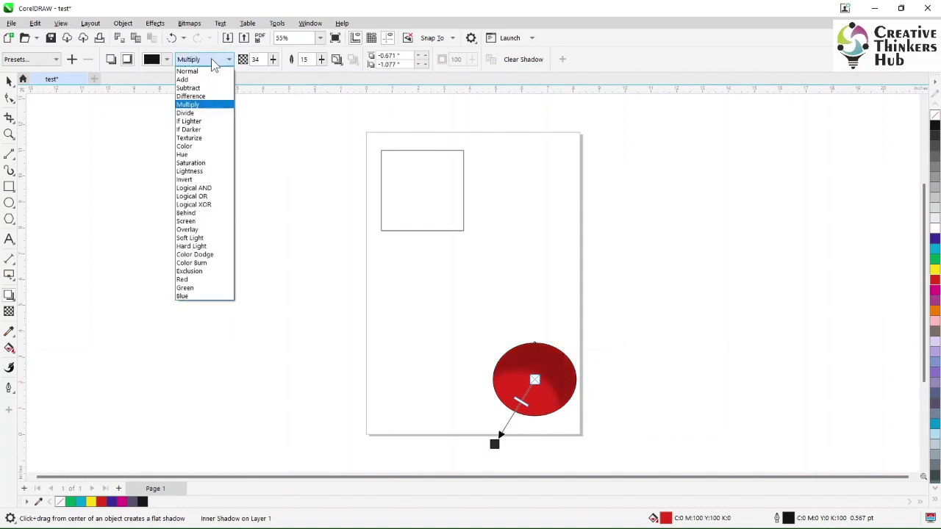
left_click(214, 116)
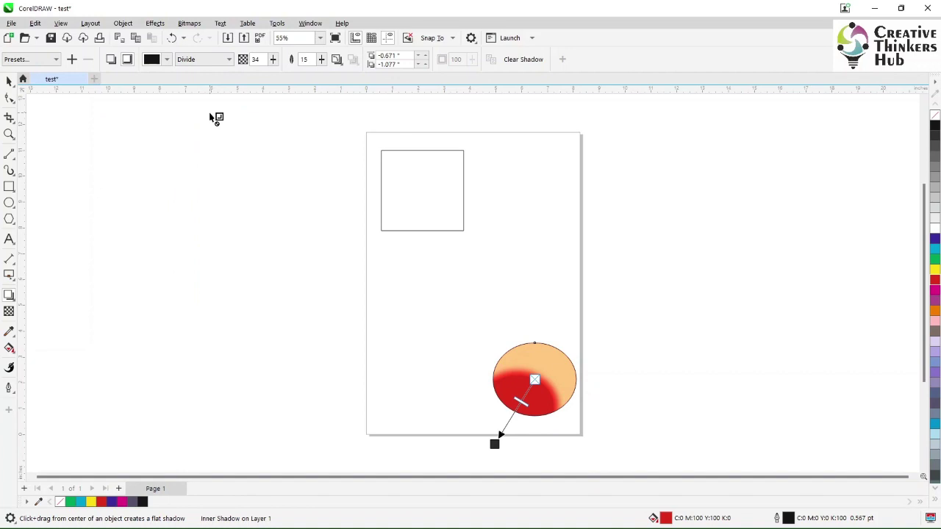
left_click(200, 62)
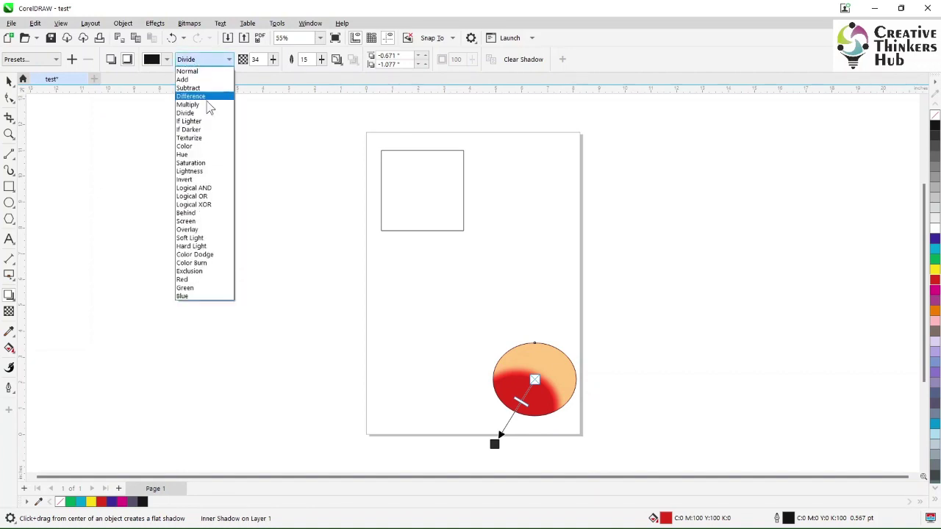
left_click(211, 122)
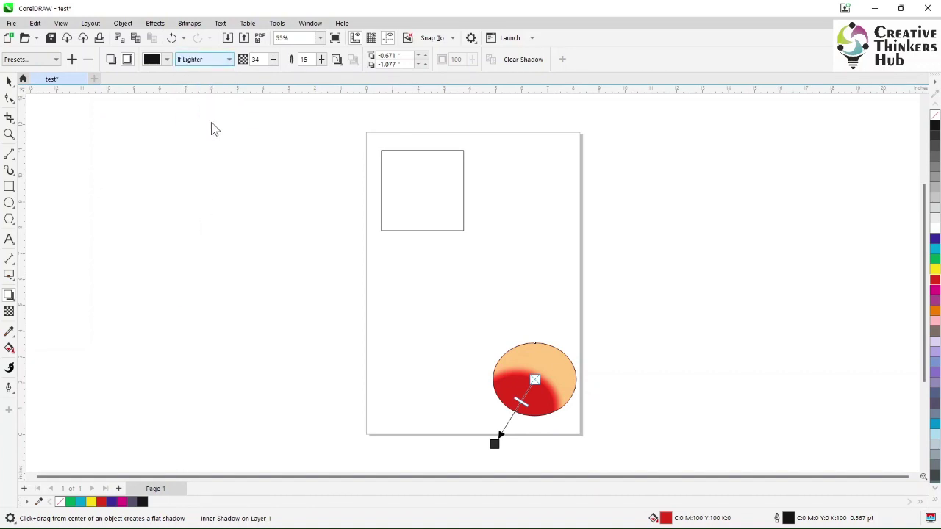
left_click(206, 58)
left_click(211, 84)
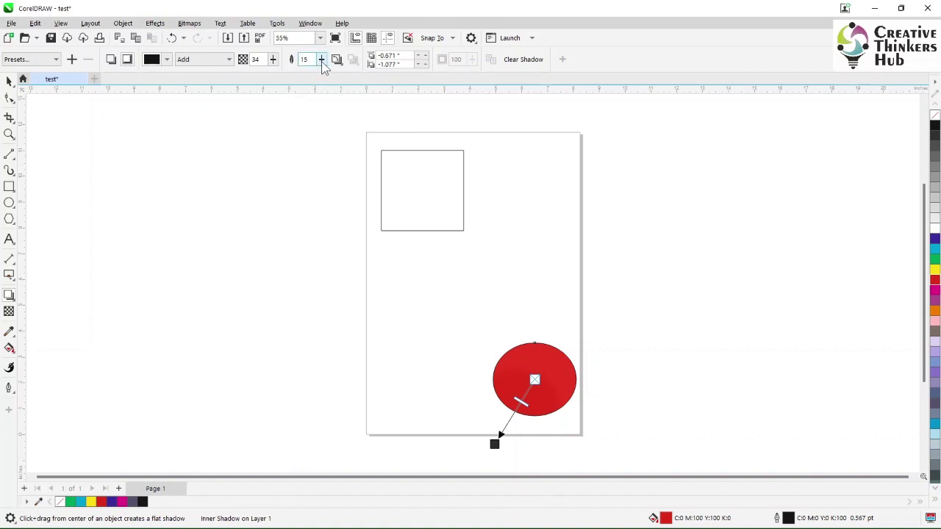
Turn the ellipse's inner shadow back into a drop shadow with the Normal merge mode
left_click(111, 59)
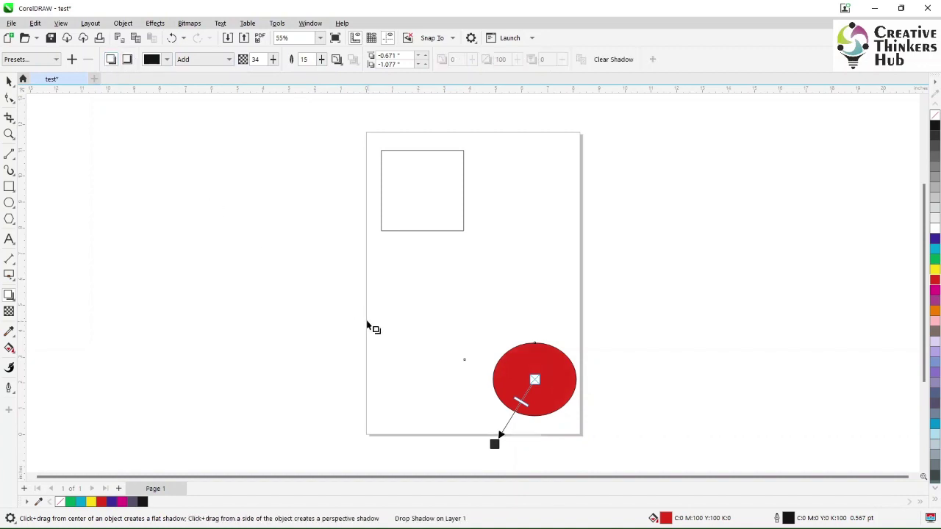
left_click(205, 59)
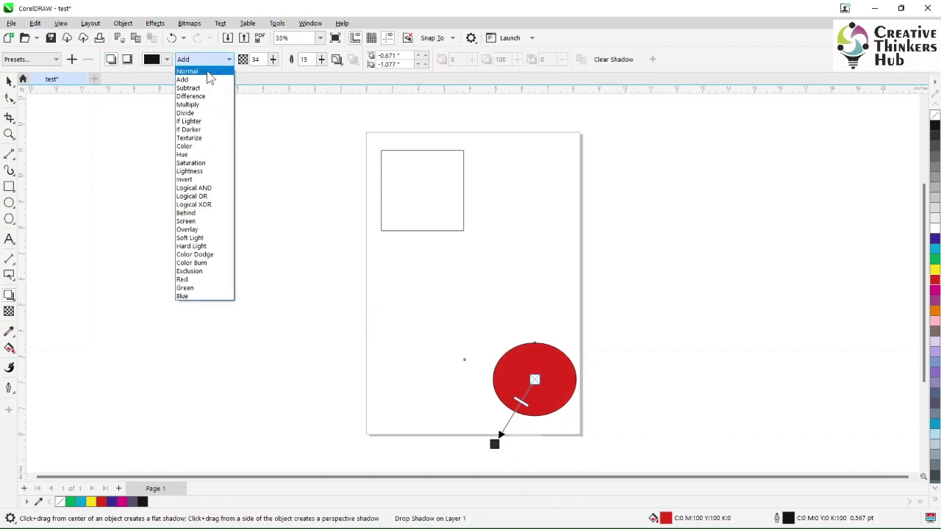
left_click(208, 71)
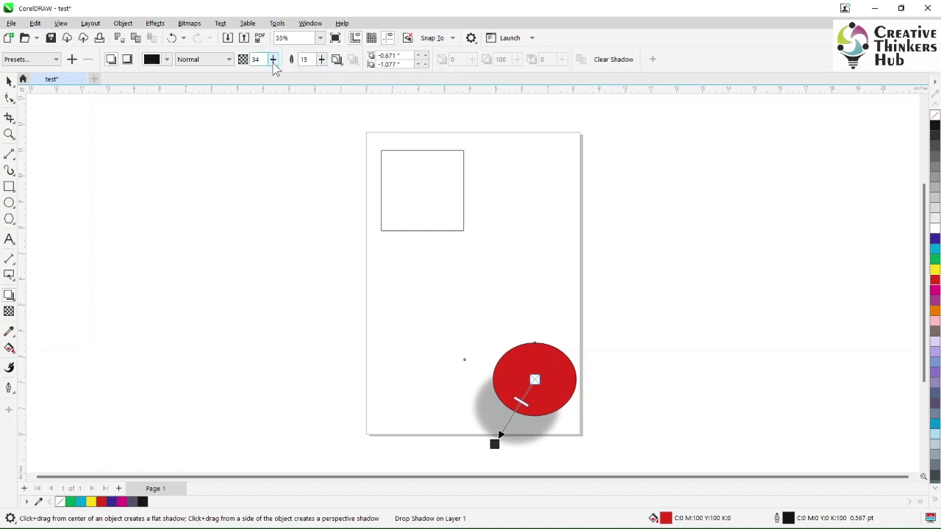
Raise the ellipse's drop shadow opacity to 88
left_click_drag(272, 73, 300, 85)
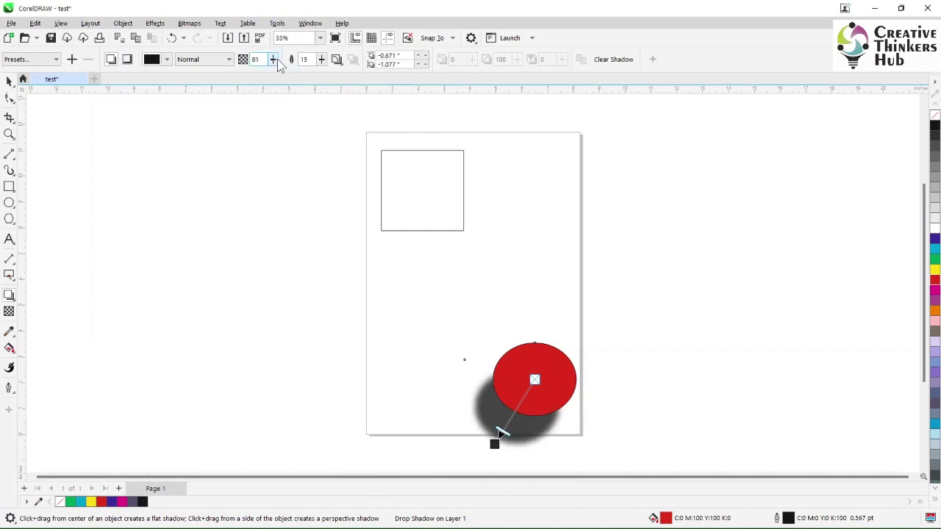
left_click(274, 61)
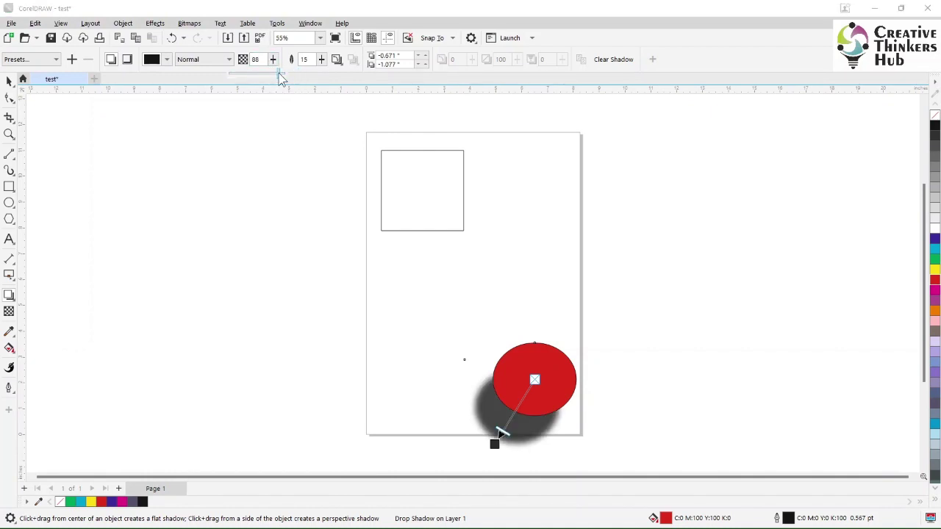
left_click_drag(279, 74, 281, 79)
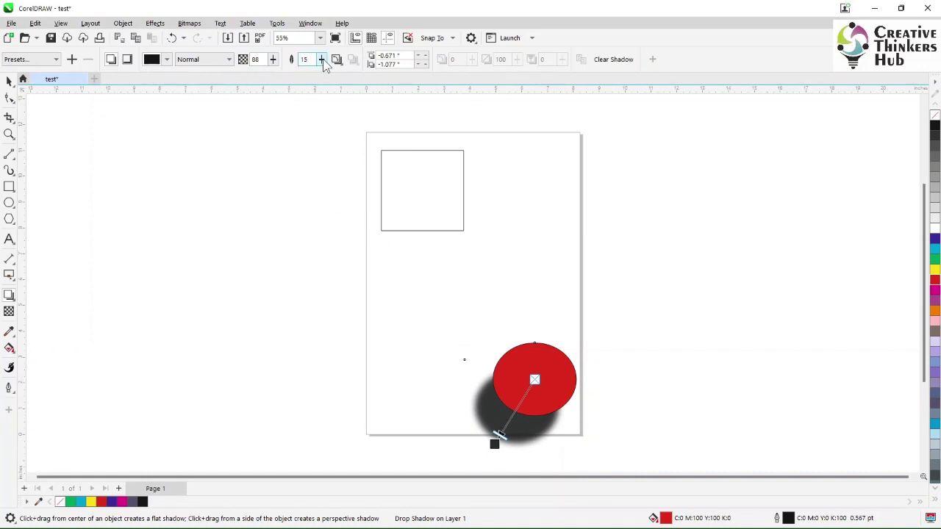
Lower the ellipse's drop shadow opacity to 27
left_click(274, 60)
left_click_drag(274, 75, 271, 75)
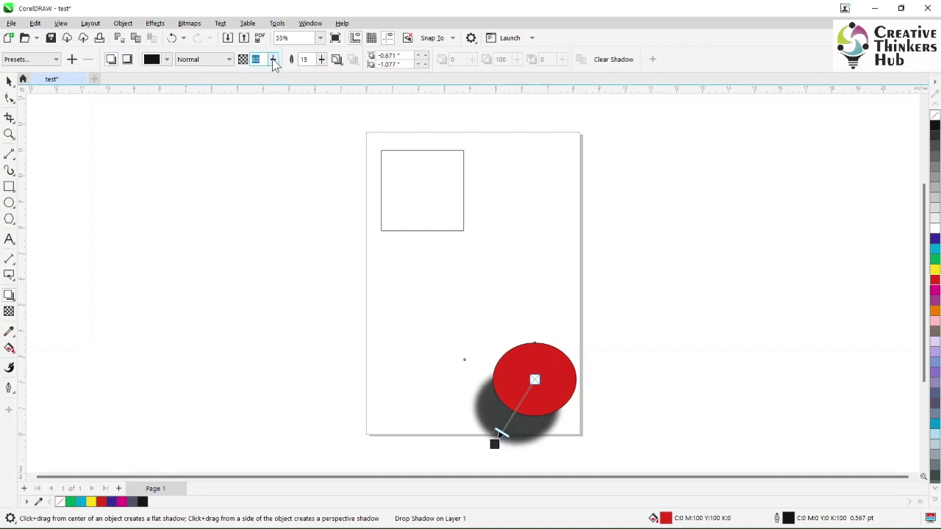
left_click(273, 64)
left_click_drag(273, 73, 245, 78)
left_click(274, 62)
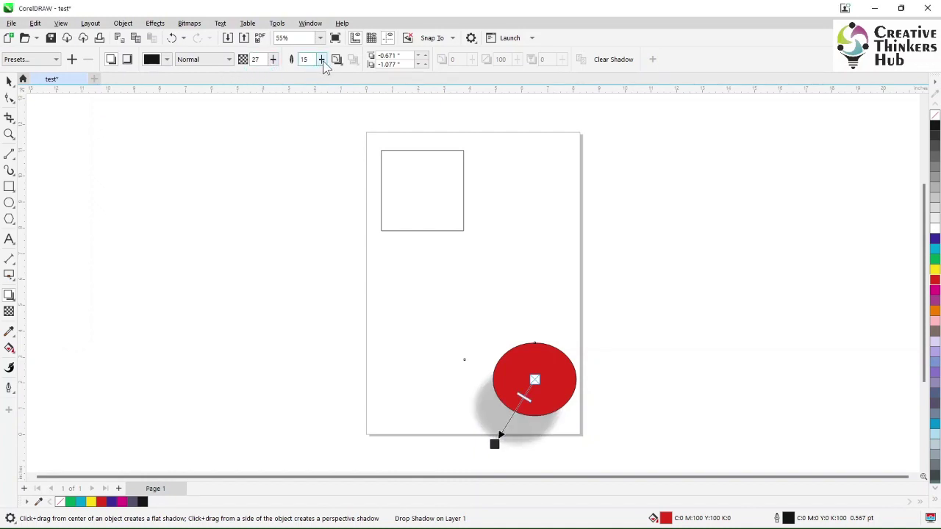
Set the ellipse's drop shadow feathering to 71 and its opacity to 83
left_click(321, 59)
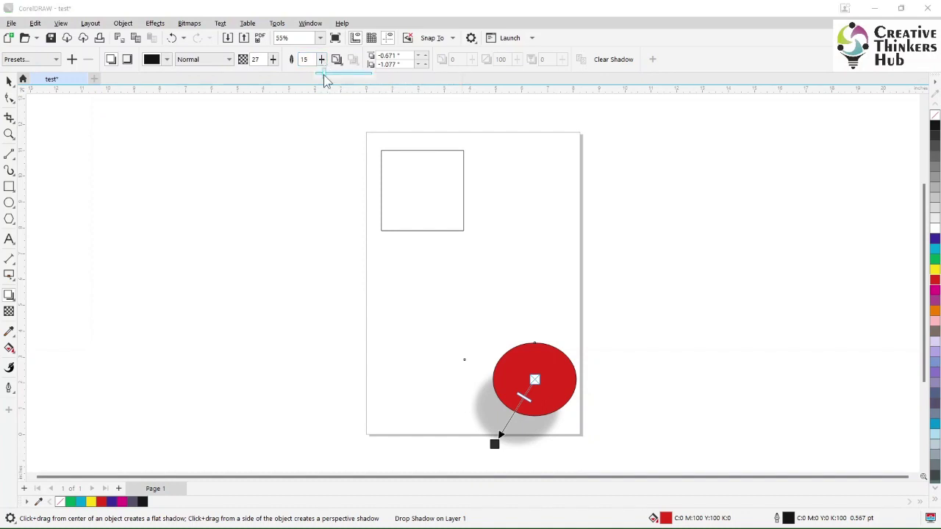
left_click_drag(326, 78, 358, 84)
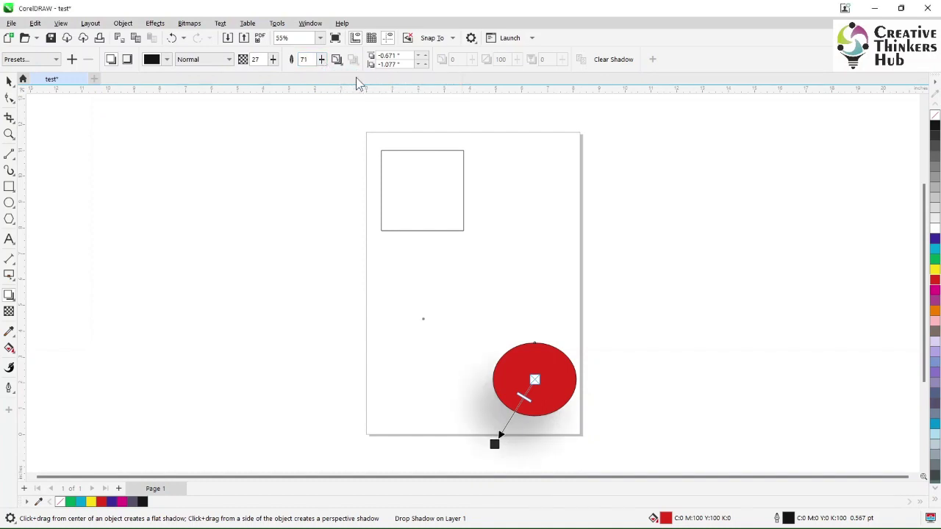
left_click(273, 58)
left_click_drag(273, 73, 309, 85)
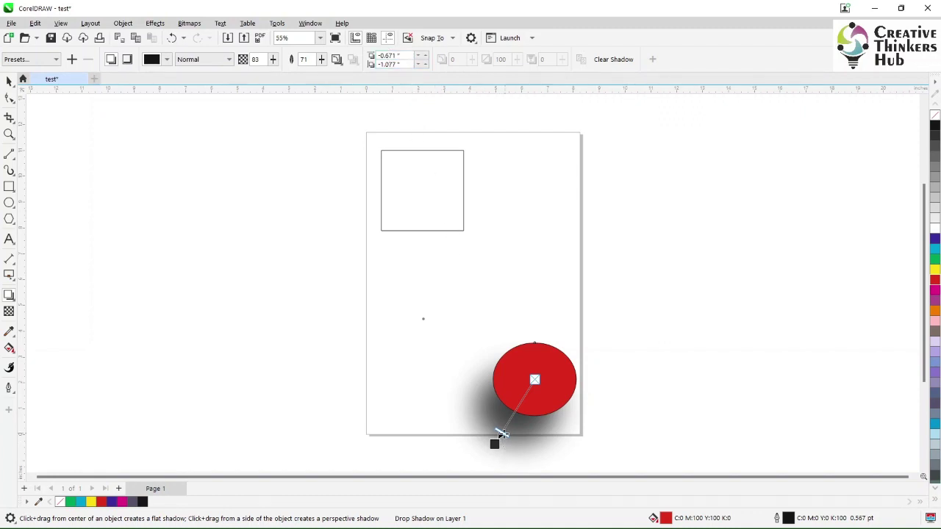
Move the ellipse's drop shadow around by its end handle and set its horizontal and vertical offsets to -1 inch each
left_click_drag(495, 444, 531, 448)
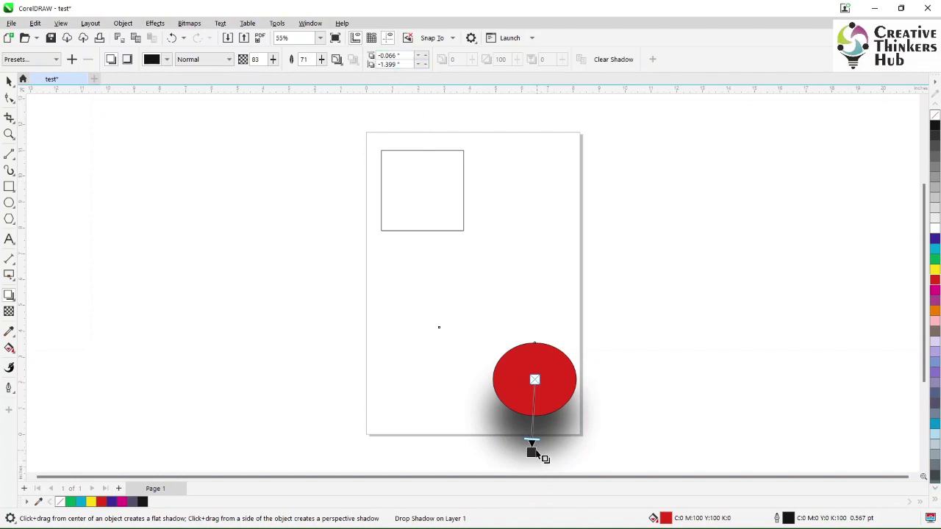
left_click_drag(532, 449, 466, 429)
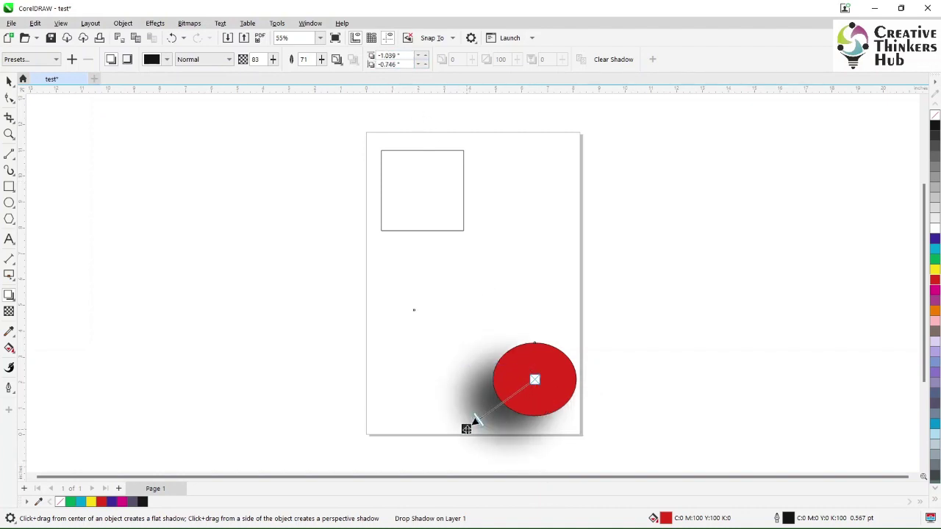
left_click(388, 56)
type("-1")
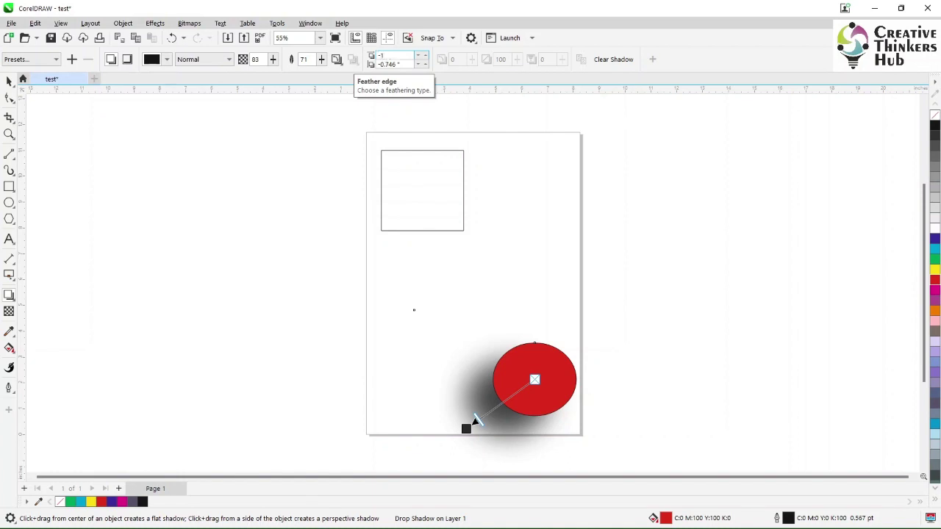
key("Tab")
type("-1")
key("Return")
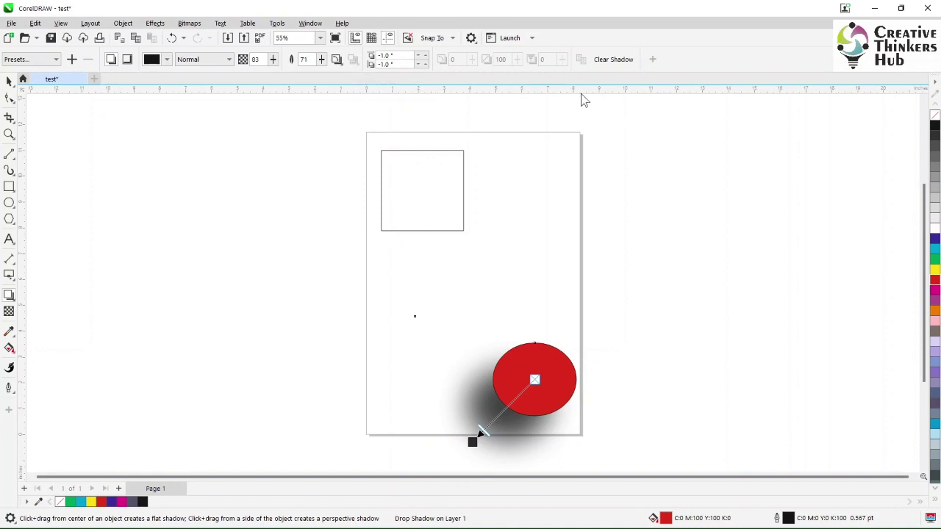
Clear the ellipse's shadow and draw a new drop shadow from its center, offset about -0.8 by -0.96 inches toward the lower left
left_click(611, 60)
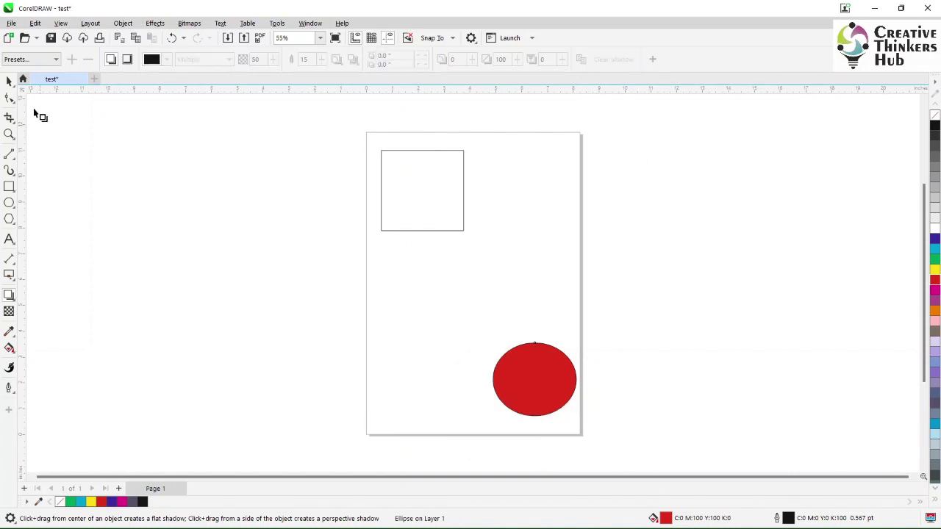
left_click(40, 59)
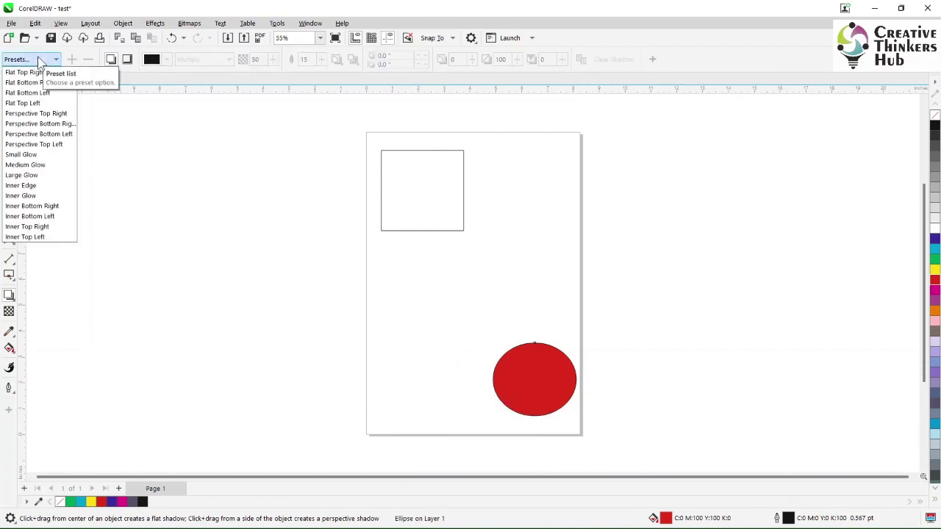
left_click(39, 59)
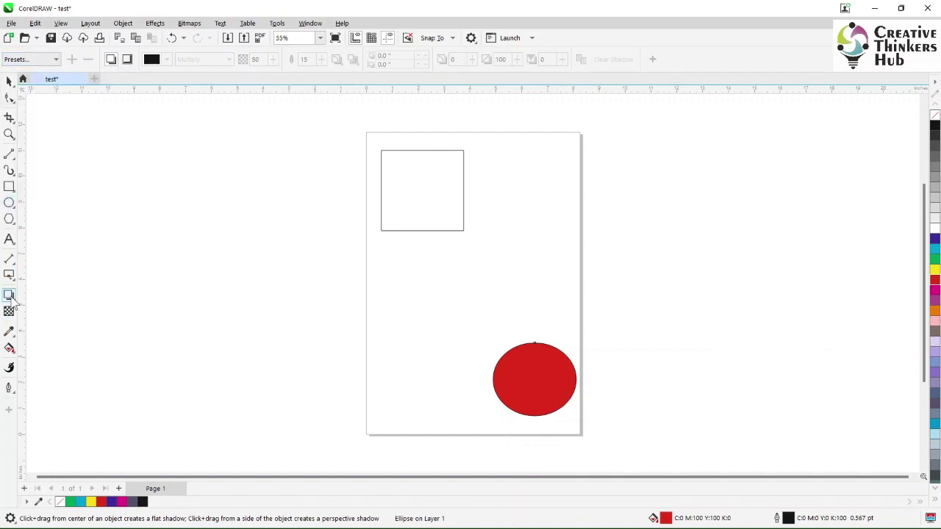
left_click_drag(534, 380, 483, 441)
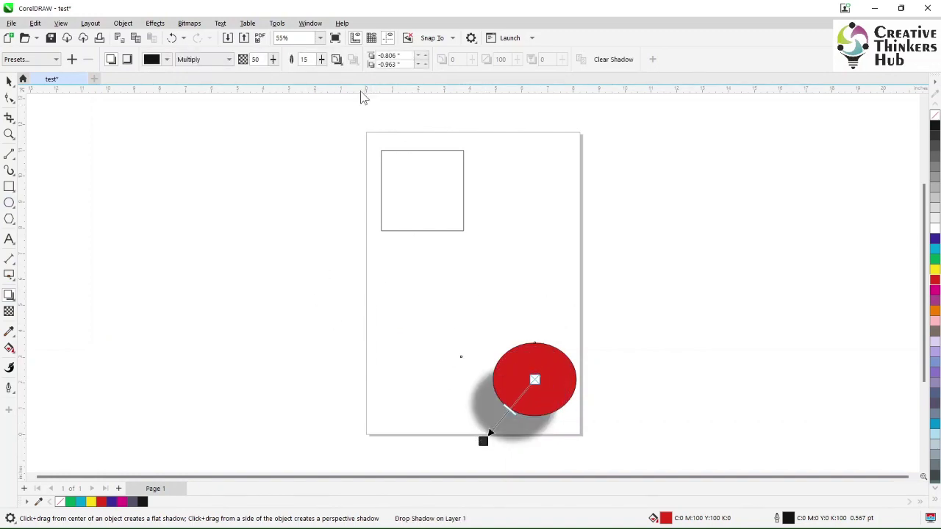
Try the Flat Top Right, Bottom Right, Bottom Left and Top Left shadow presets on the ellipse and move the shadow to its lower left
left_click(39, 65)
left_click(34, 70)
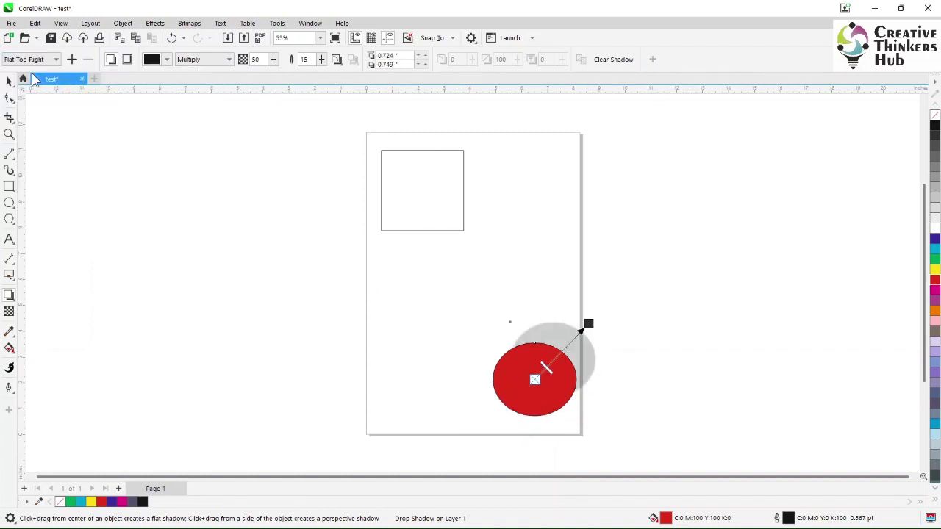
left_click(33, 59)
left_click(33, 80)
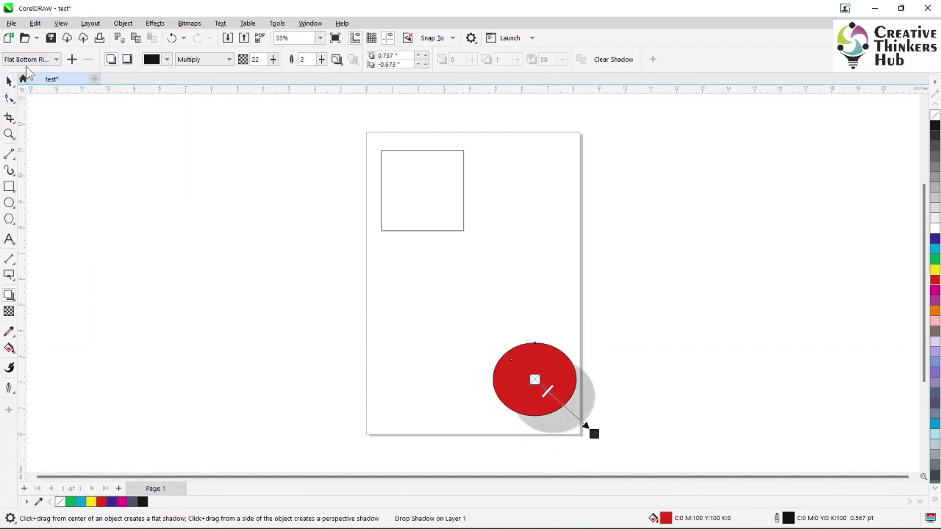
left_click(32, 59)
left_click(26, 81)
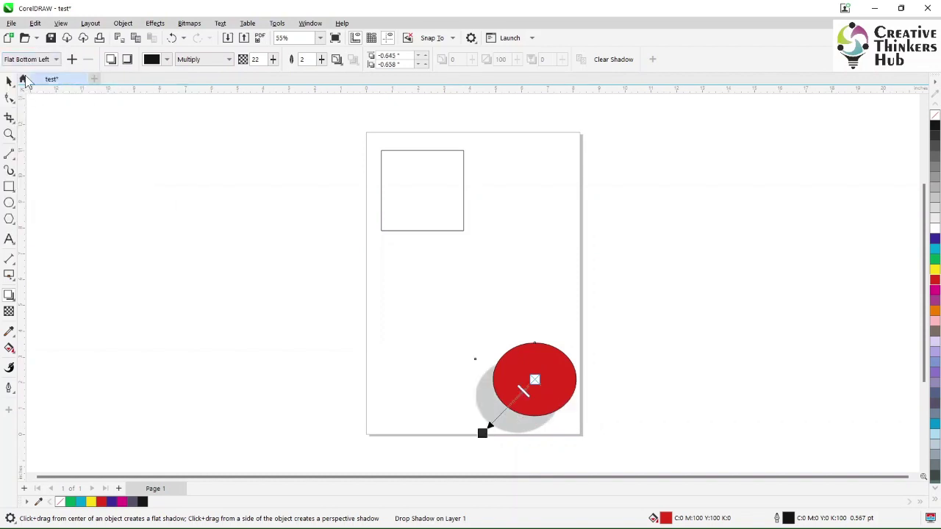
left_click(33, 58)
left_click(32, 107)
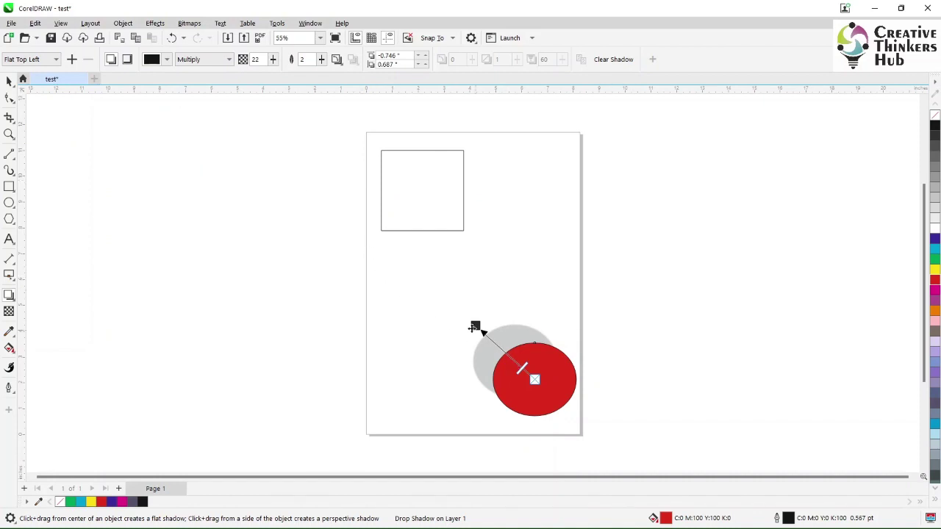
left_click_drag(474, 324, 477, 415)
Apply the Perspective Bottom Left shadow preset to the ellipse and swing the shadow to an angle of about 142 degrees
left_click(47, 59)
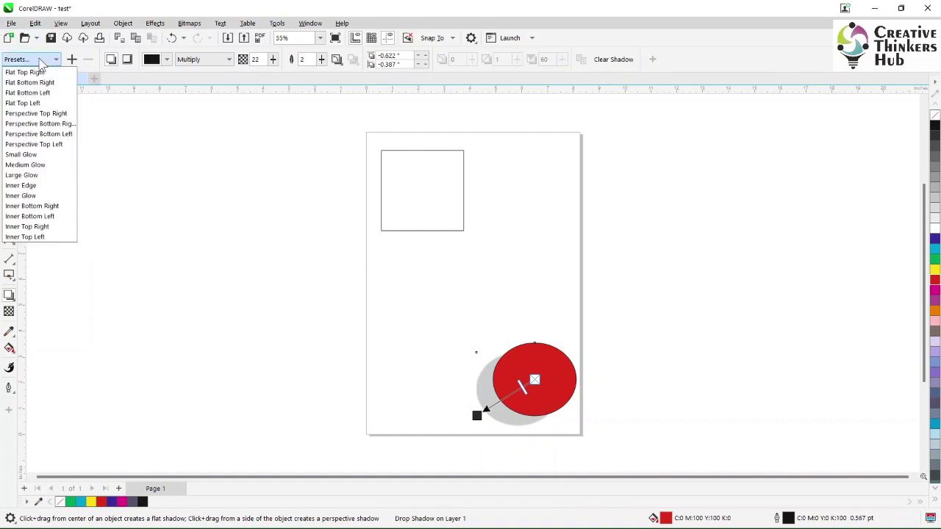
left_click(44, 135)
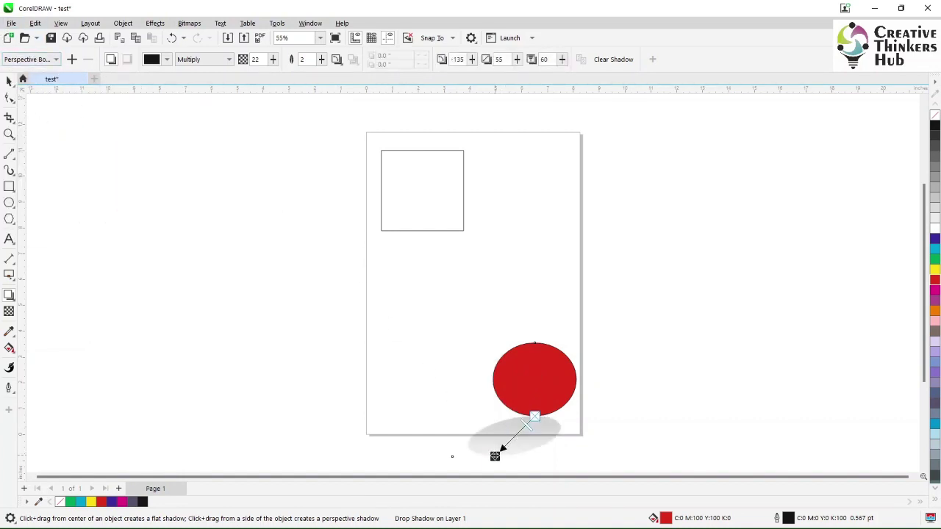
left_click_drag(495, 455, 476, 370)
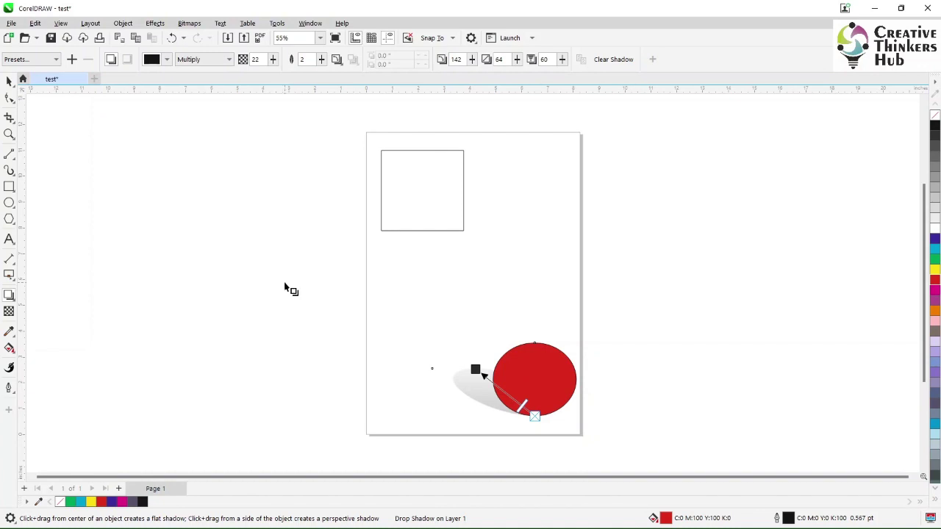
Clear the ellipse's shadow and give the ellipse a one-step outside contour with an offset of about 0.76 inches
left_click(616, 63)
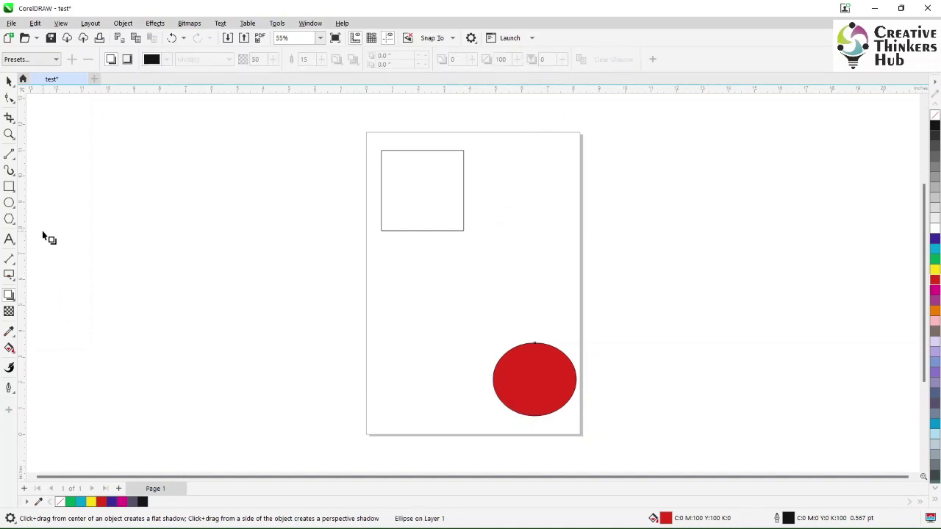
left_click(10, 297)
left_click(39, 310)
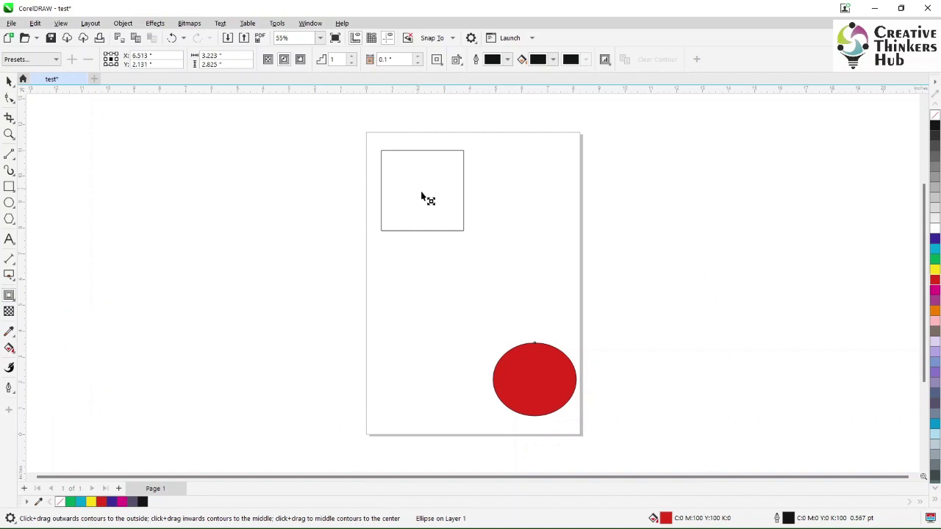
left_click_drag(427, 200, 488, 328)
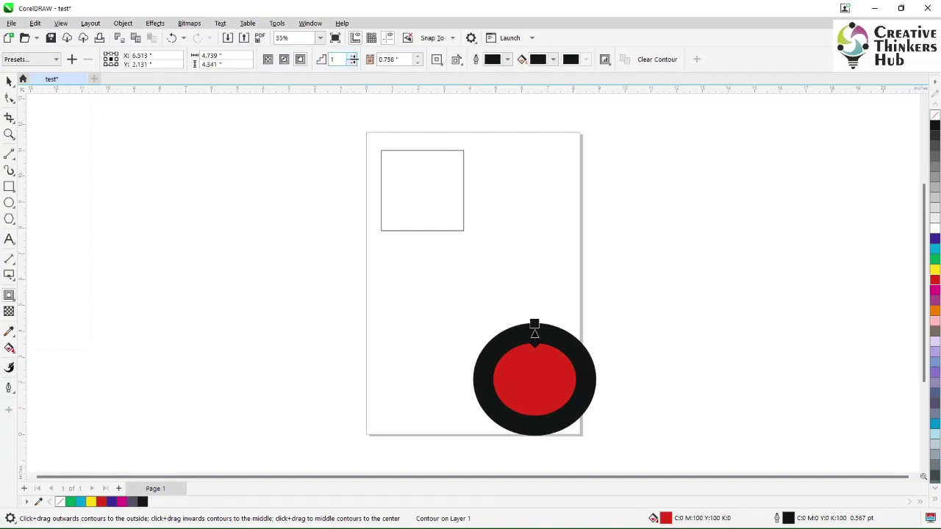
Increase the ellipse's contour to 4 steps
left_click(353, 56)
left_click(353, 57)
left_click(352, 57)
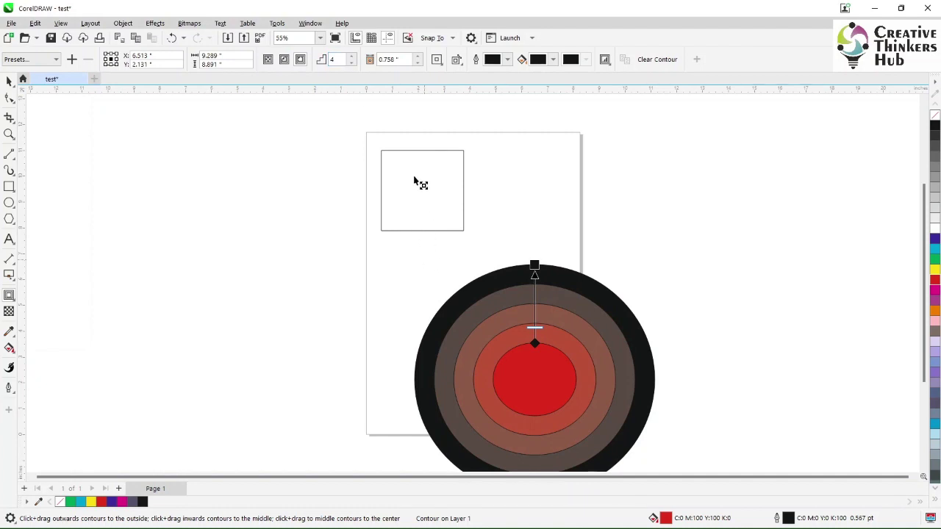
Reduce the offset between the ellipse's contour rings to 0.428 inches
left_click(418, 64)
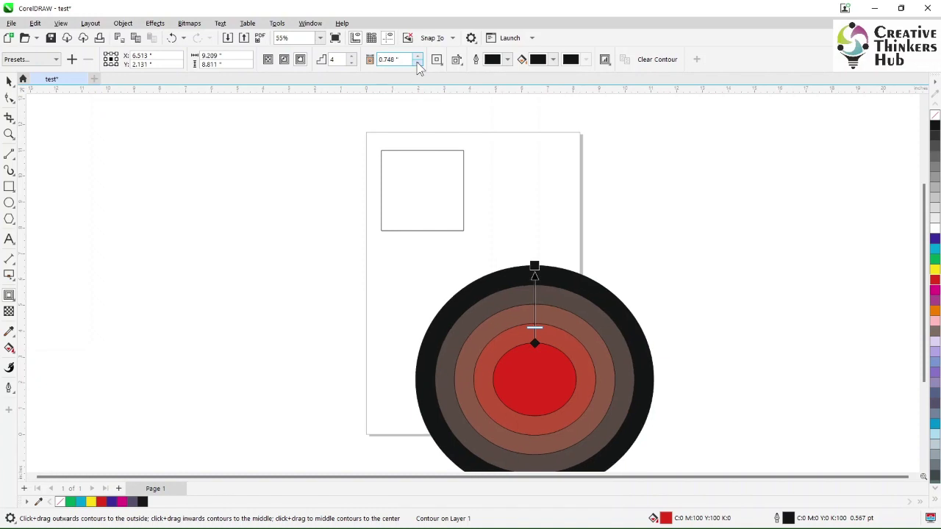
left_click(417, 63)
left_click(417, 63)
left_click(417, 63)
left_click(418, 64)
left_click(418, 63)
left_click(418, 63)
left_click(417, 63)
left_click(417, 63)
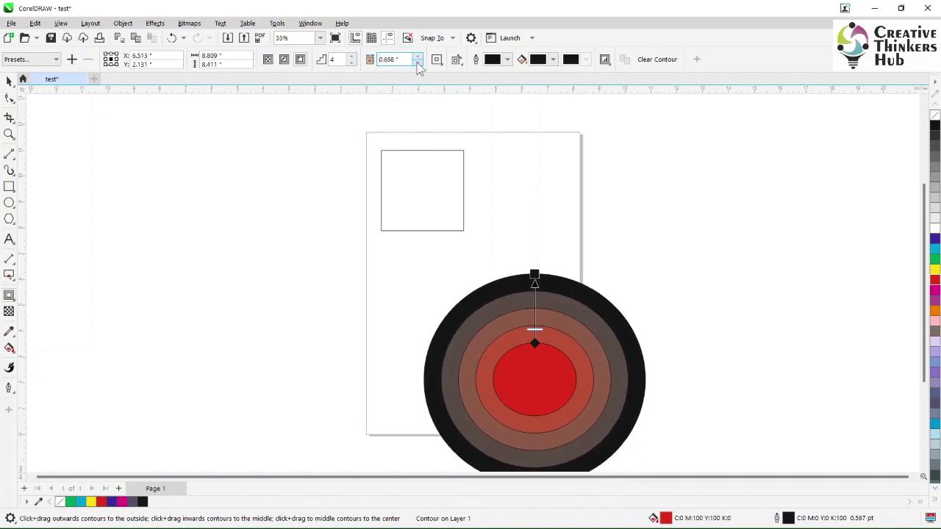
left_click(417, 63)
left_click(417, 63)
left_click(417, 63)
left_click(418, 64)
left_click(417, 63)
left_click(417, 63)
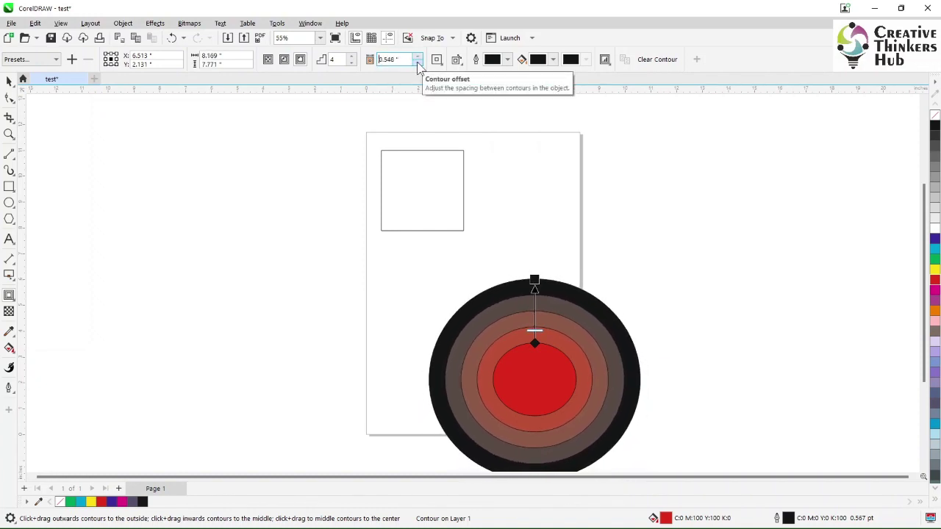
left_click(417, 63)
left_click(418, 63)
left_click(418, 63)
left_click(417, 63)
left_click(418, 63)
left_click(418, 63)
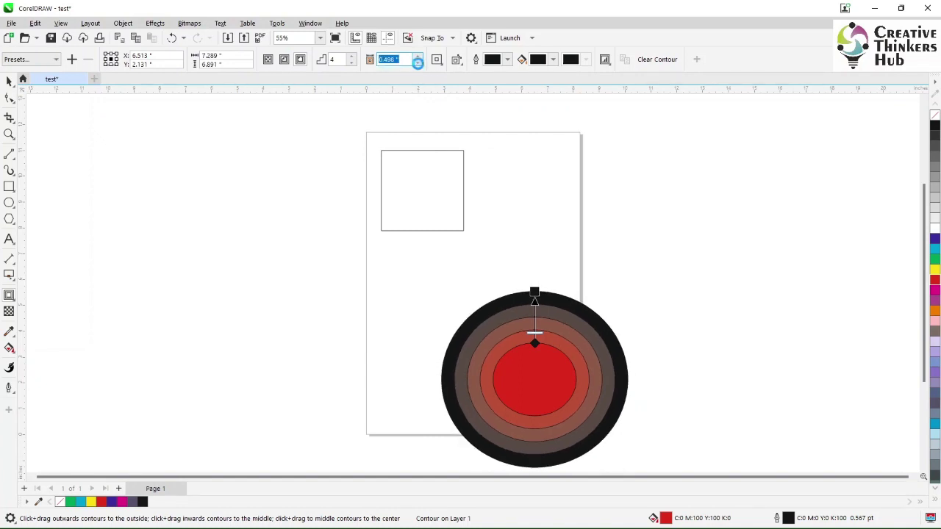
left_click(418, 63)
left_click(418, 63)
left_click(418, 63)
left_click(417, 63)
left_click(418, 63)
left_click(417, 64)
left_click(417, 64)
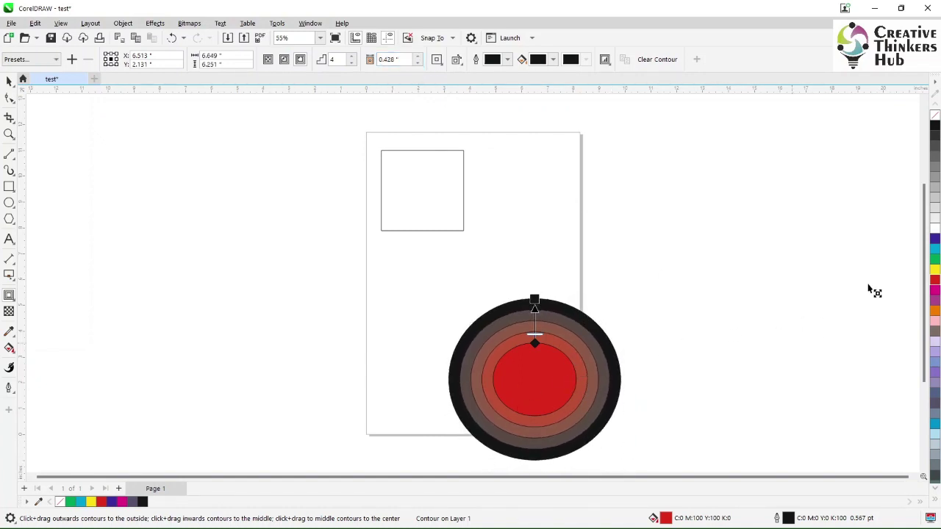
Try a blue fill on the contoured ellipse and undo it, coloring the outline blue instead
left_click(935, 243)
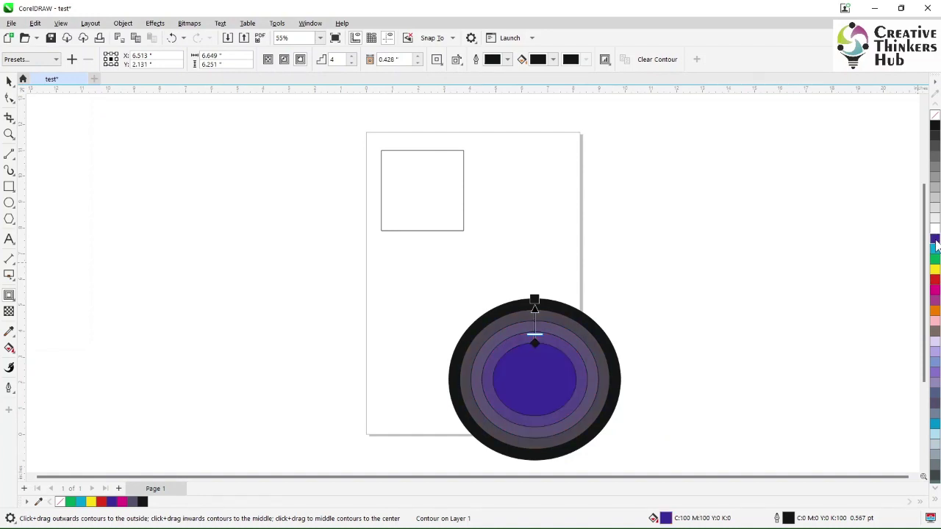
key("ctrl+z")
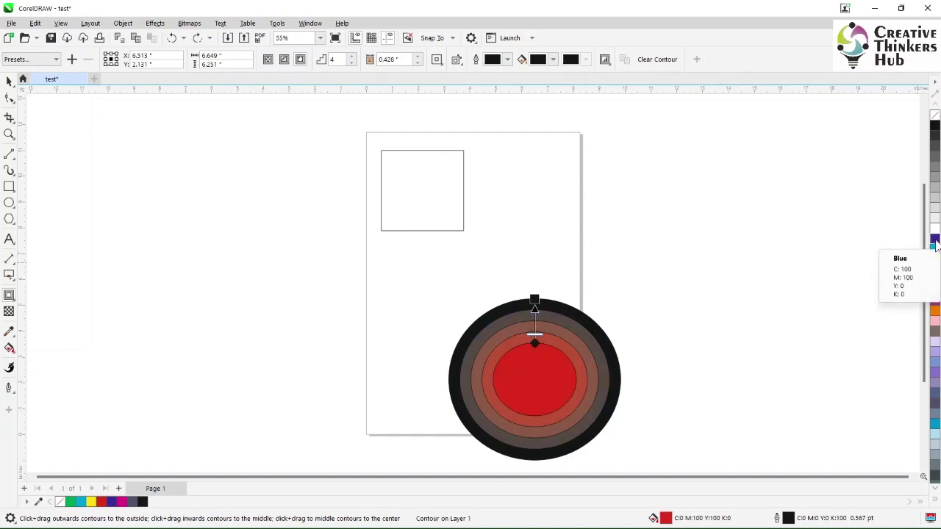
right_click(935, 242)
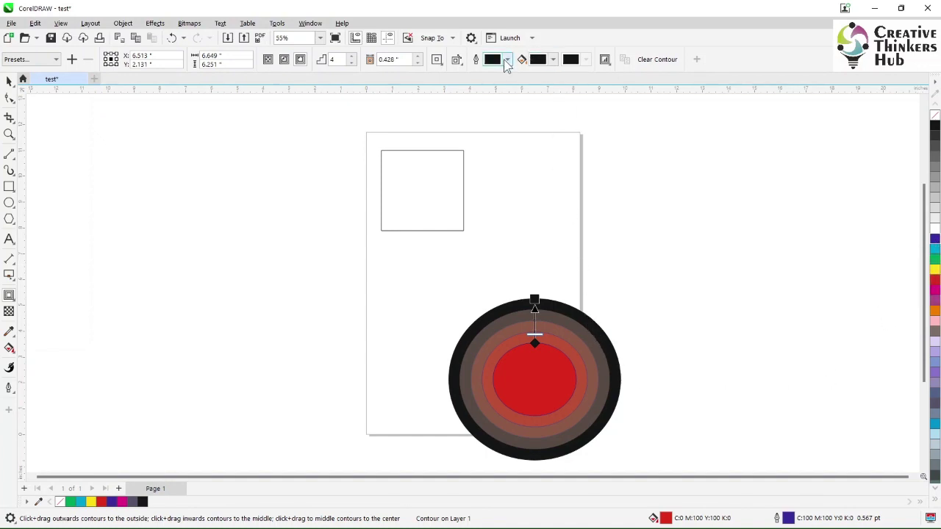
Set the outline color of the ellipse's contour to a red of C0 M97 Y95 K2
left_click(506, 62)
left_click(553, 127)
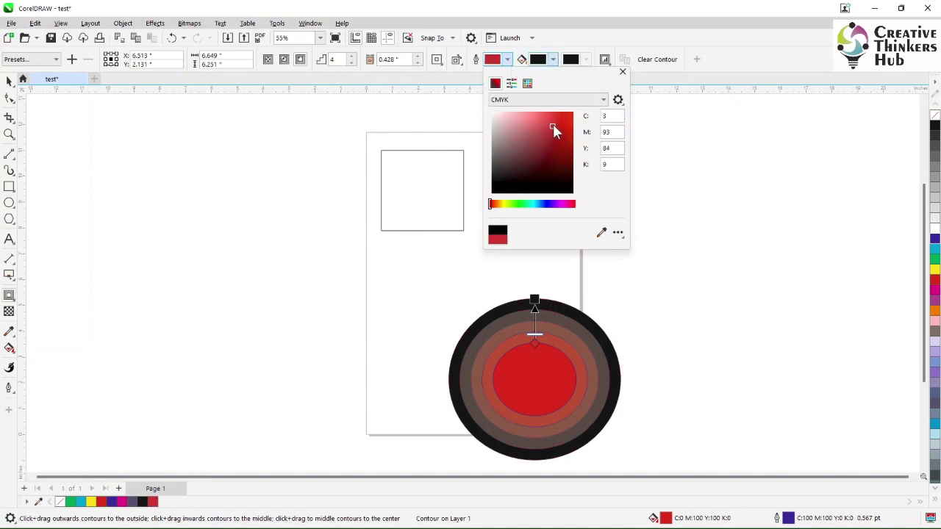
left_click_drag(552, 125, 558, 121)
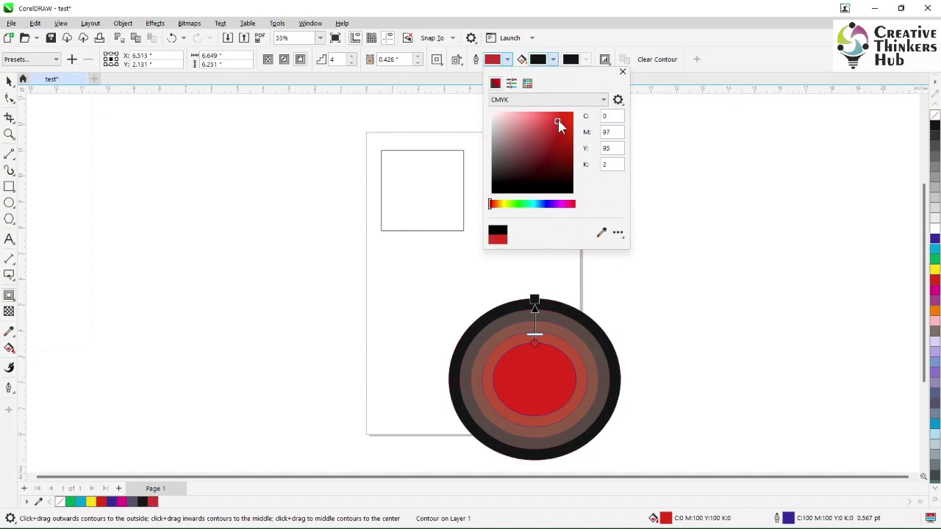
Set the fill color of the ellipse's contour to a mint green of C69 M0 Y50 K0
left_click(555, 61)
left_click(555, 62)
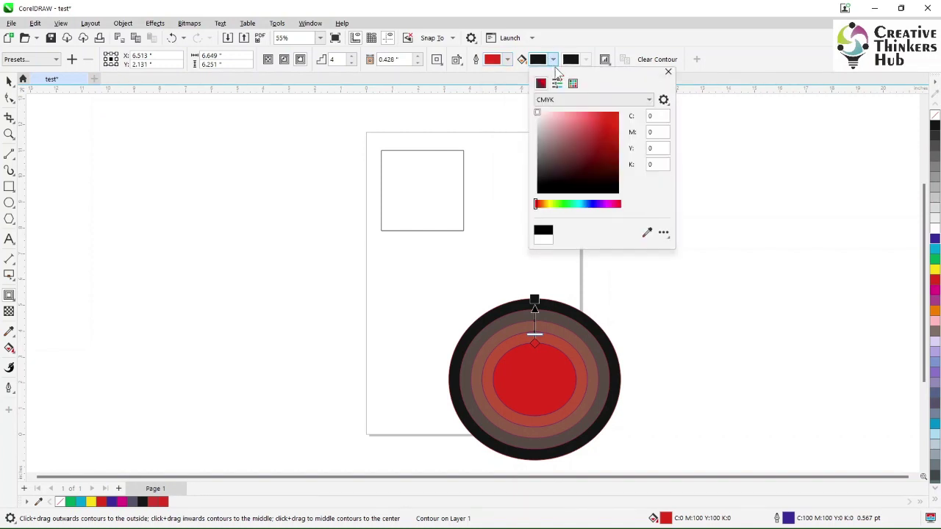
left_click(575, 203)
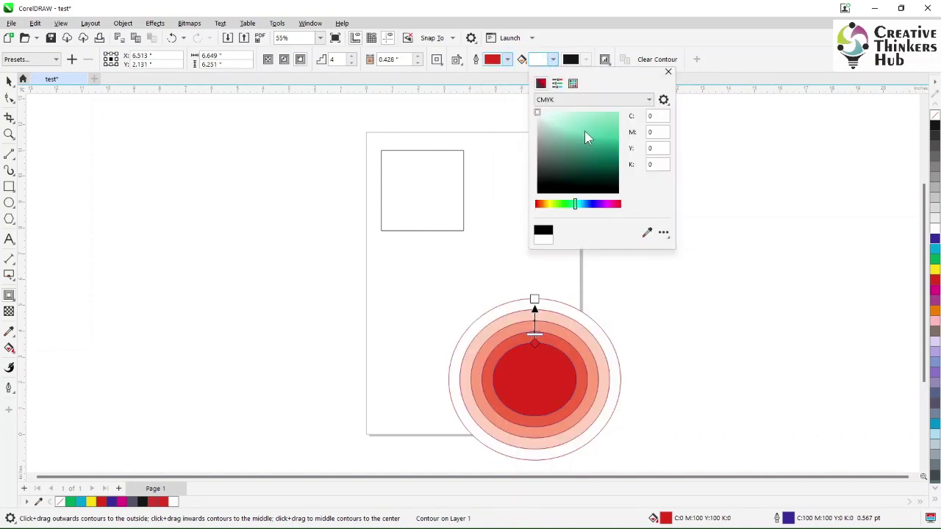
mouse_move(585, 130)
left_mouse_down()
mouse_move(596, 121)
mouse_move(599, 130)
left_mouse_up()
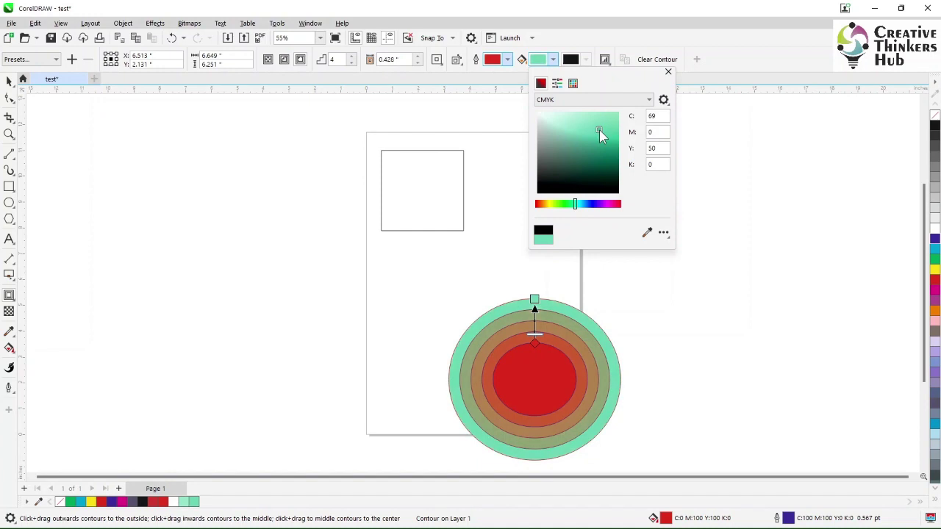
left_click(667, 72)
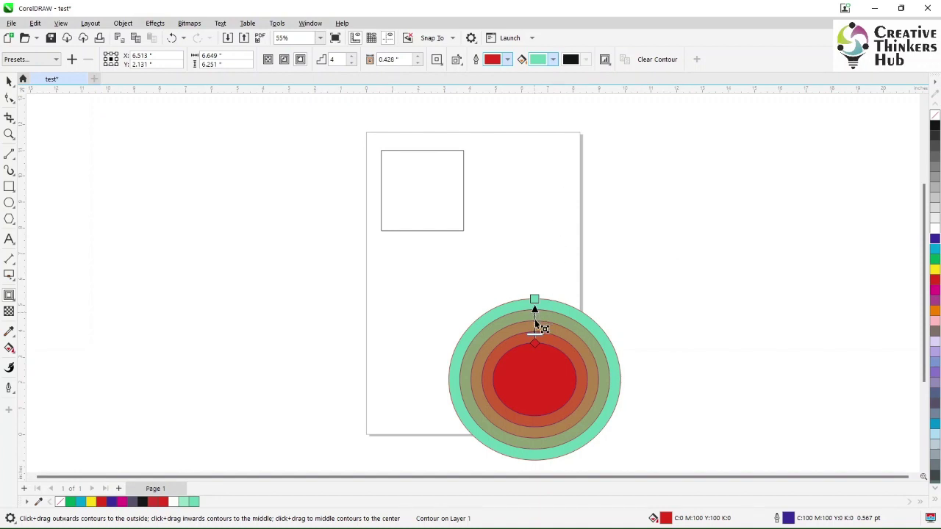
Vary the density of the ellipse's contour directly on the drawing, from 932 steps down to 6 steps with a 0.236-inch offset
left_click_drag(539, 335, 544, 307)
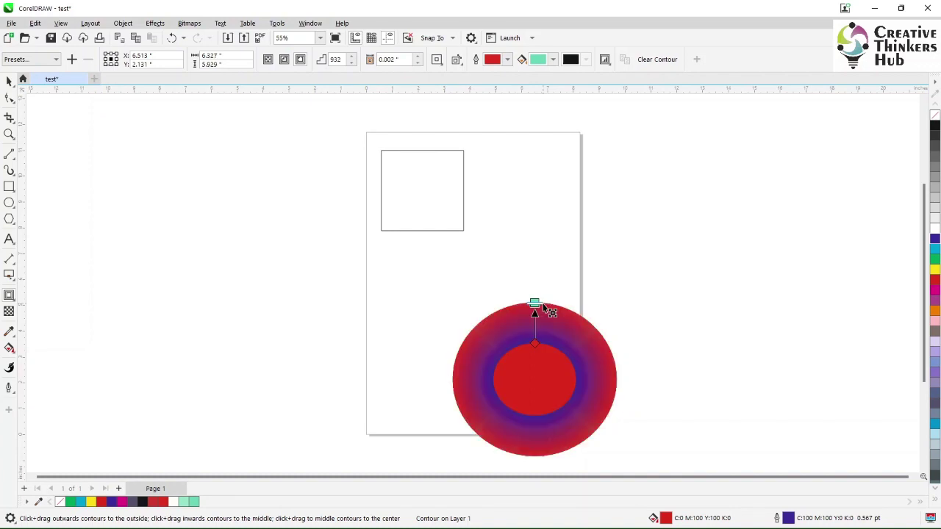
left_click_drag(535, 304, 536, 335)
key("ctrl+z")
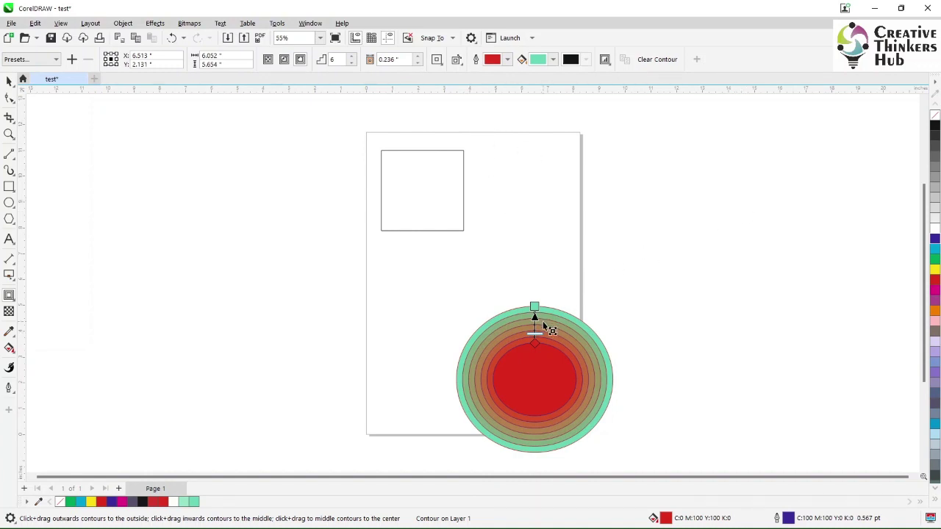
Try a 2-step contour on the ellipse, undo it, and adjust the contour spacing to about 0.212 inches with 6 steps
left_click_drag(544, 323, 545, 331)
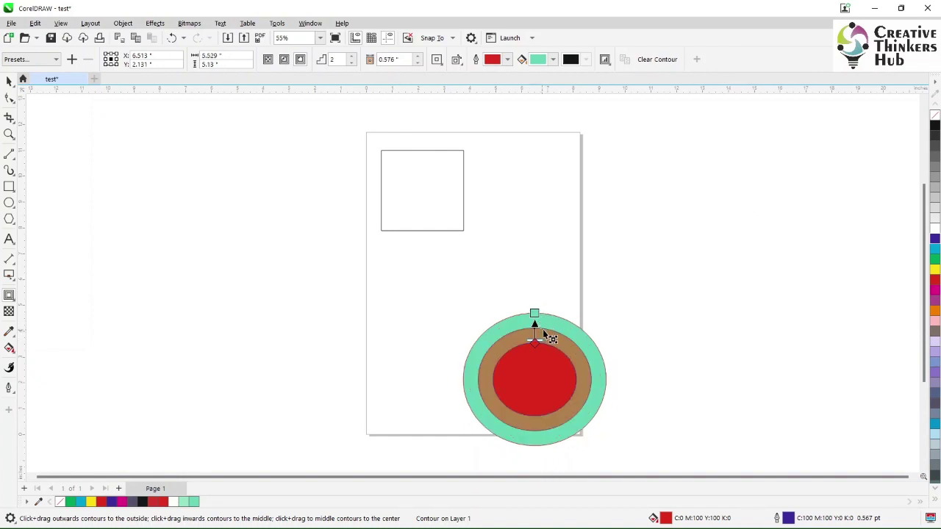
key("ctrl+z")
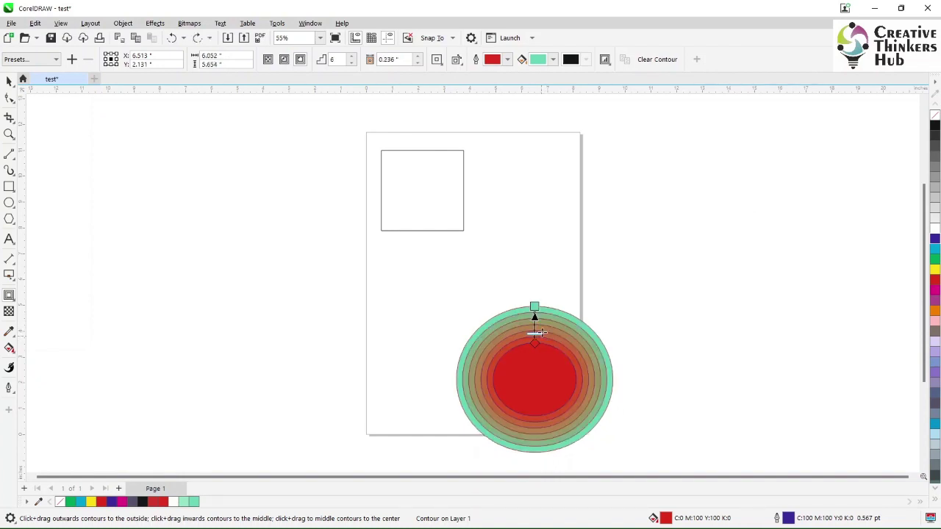
mouse_move(543, 322)
left_mouse_down()
mouse_move(540, 330)
mouse_move(551, 325)
left_mouse_up()
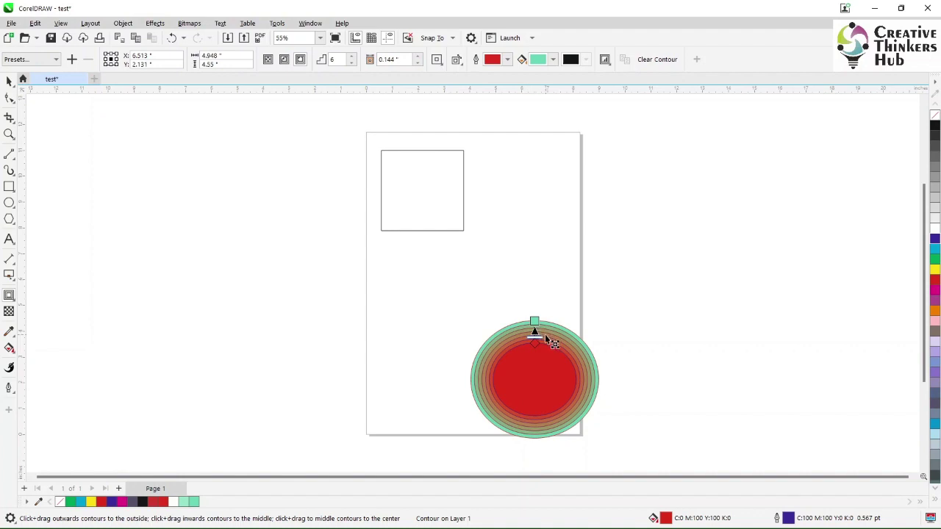
left_click_drag(549, 333, 559, 313)
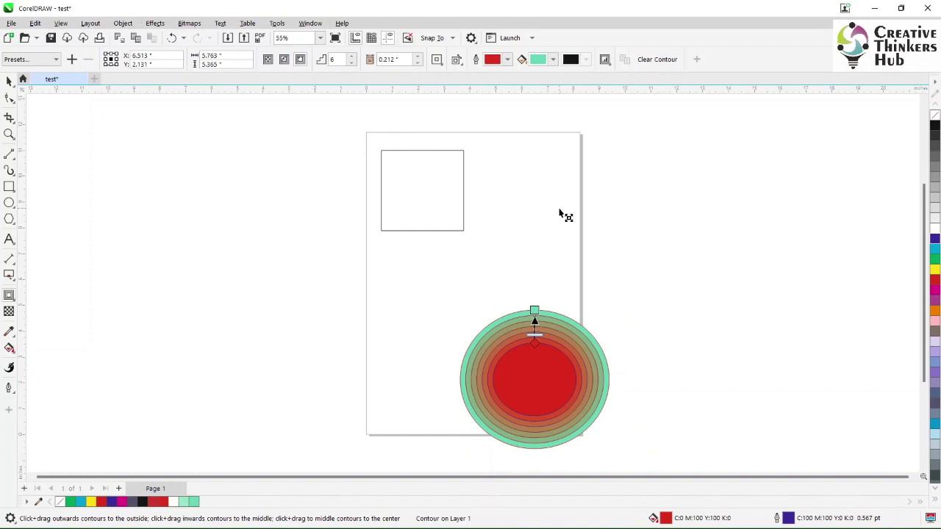
Set the ellipse's contour to mitered corners and undo the attempt to contour the unselected square
left_click(439, 65)
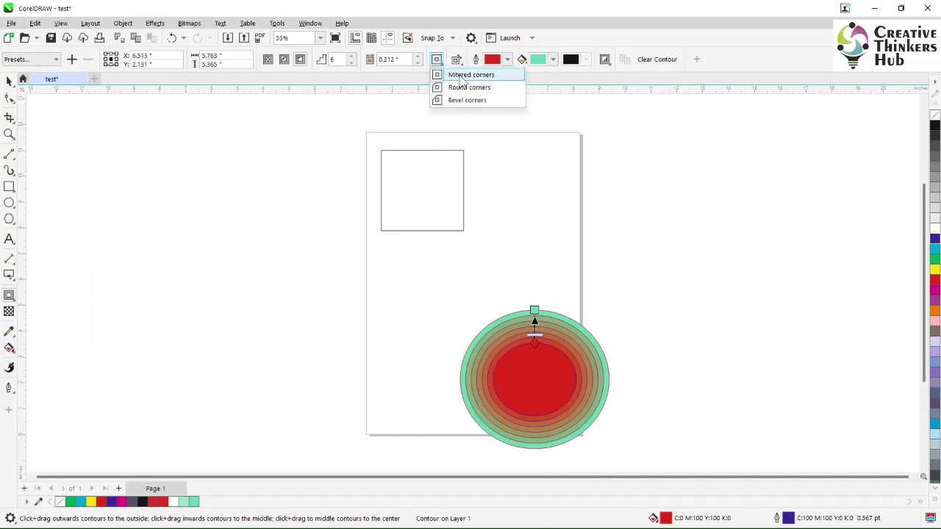
left_click(461, 77)
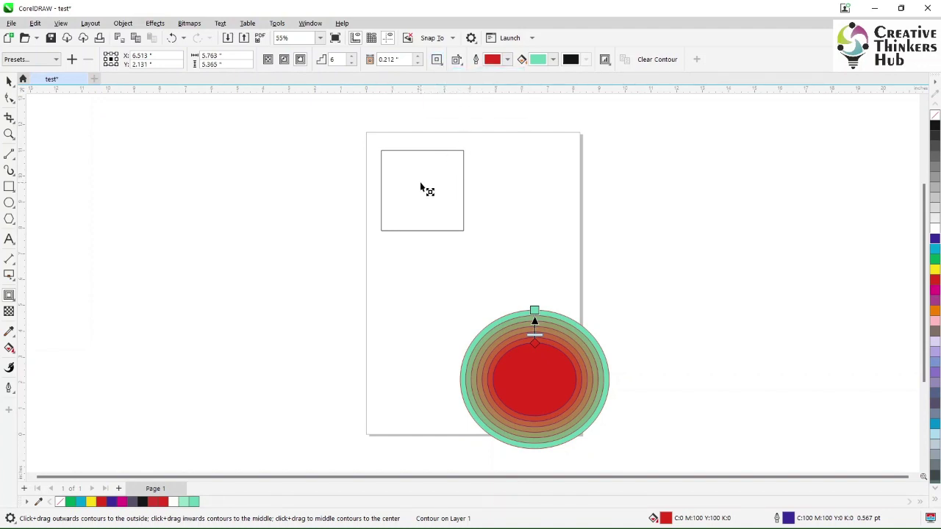
left_click_drag(424, 189, 443, 207)
key("ctrl+z")
Select the square and draw an inward contour on it with an offset of about 0.389 inches
left_click(9, 81)
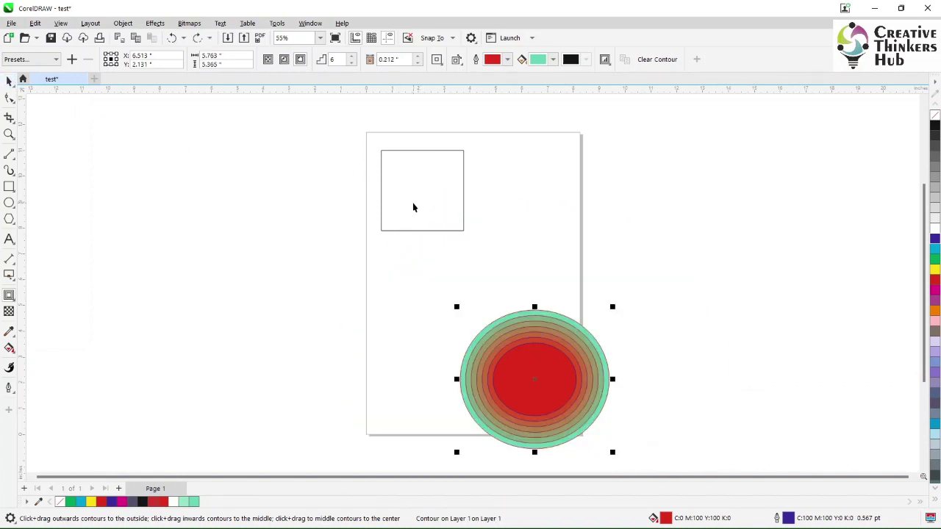
left_click(434, 211)
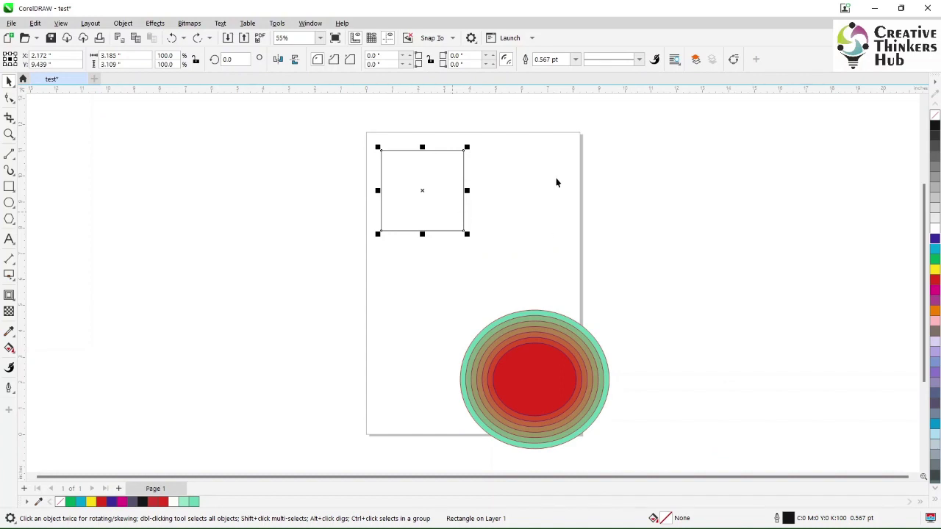
left_click(8, 295)
left_click_drag(418, 182, 437, 206)
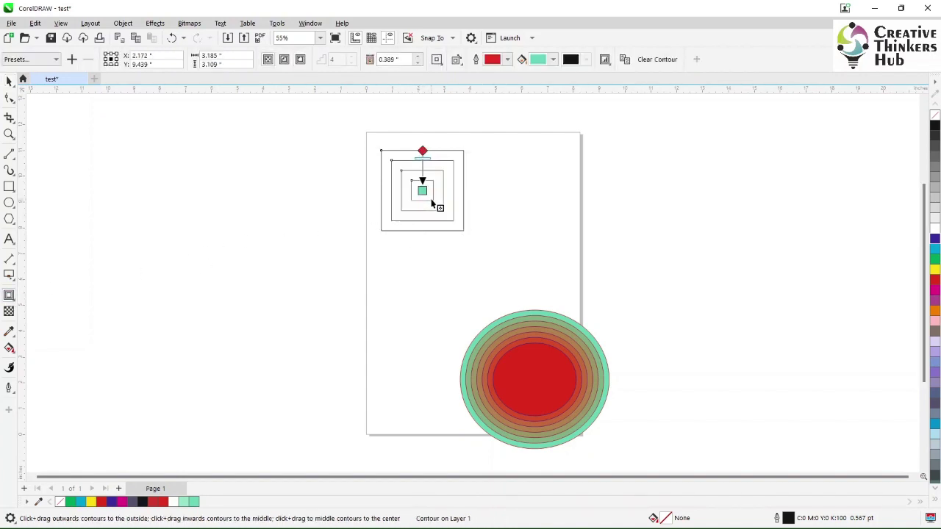
Give the square's inside contour bevel corners and fill the square with yellow
left_click(437, 60)
left_click(457, 76)
left_click(935, 273)
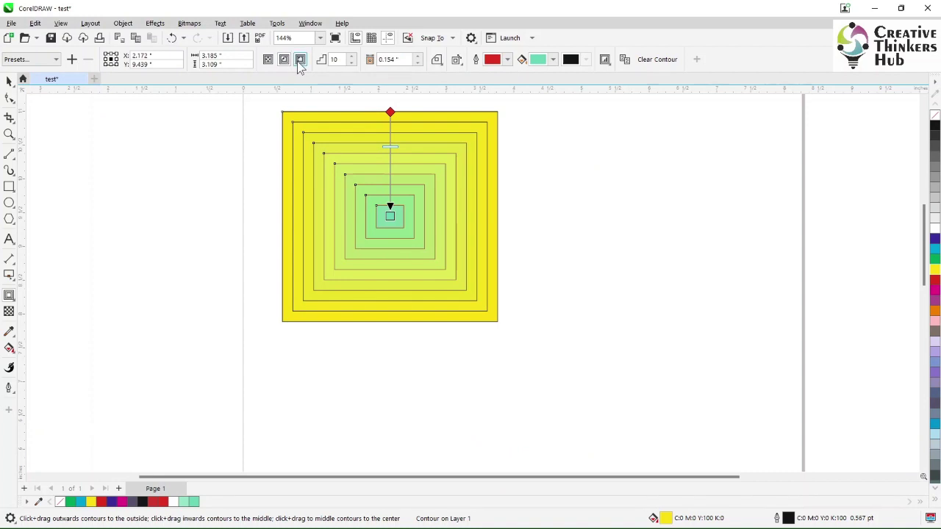
Switch the square's contour to the outside and try mitered corners on it before applying round corners
left_click(300, 59)
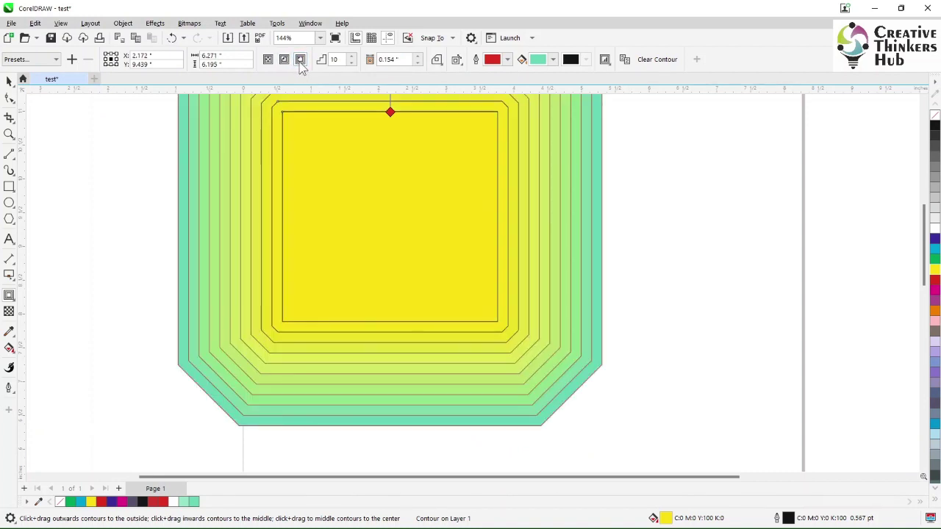
left_click(436, 60)
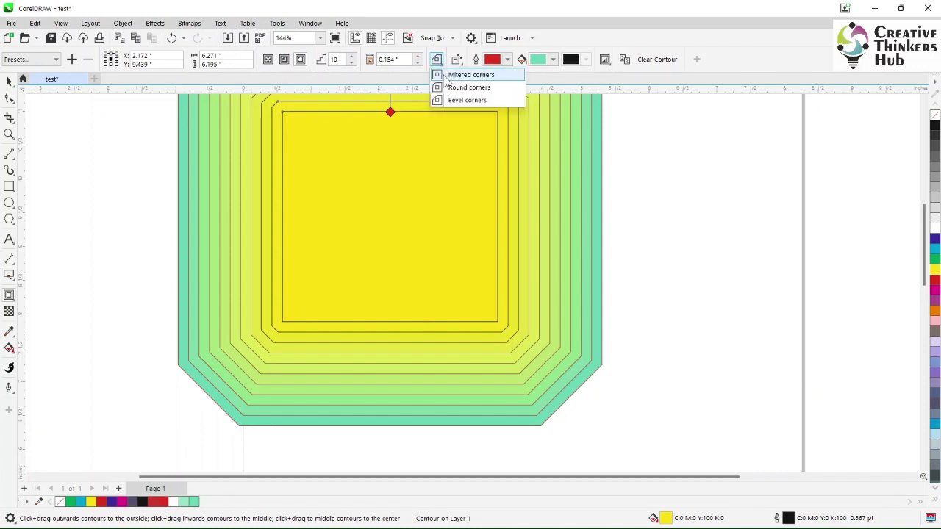
left_click(446, 76)
left_click(437, 60)
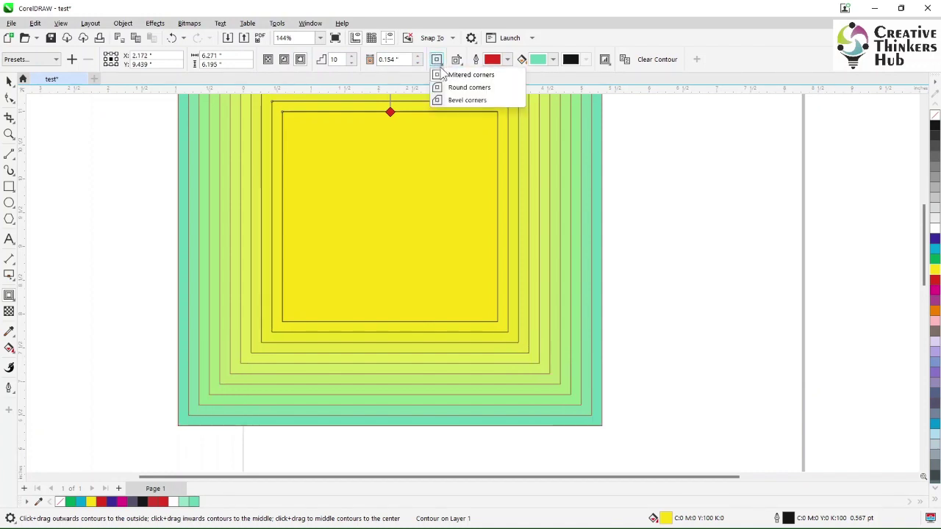
left_click(468, 87)
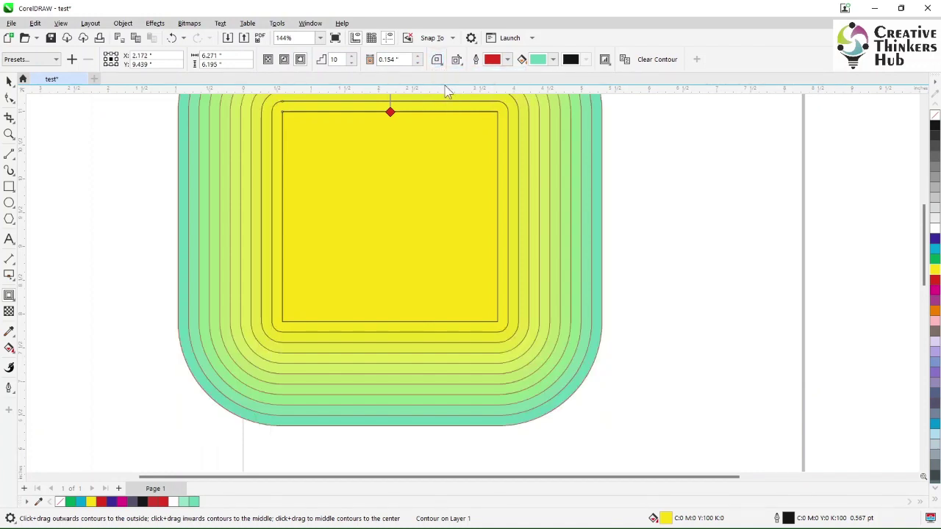
scroll(518, 208, "down", 3)
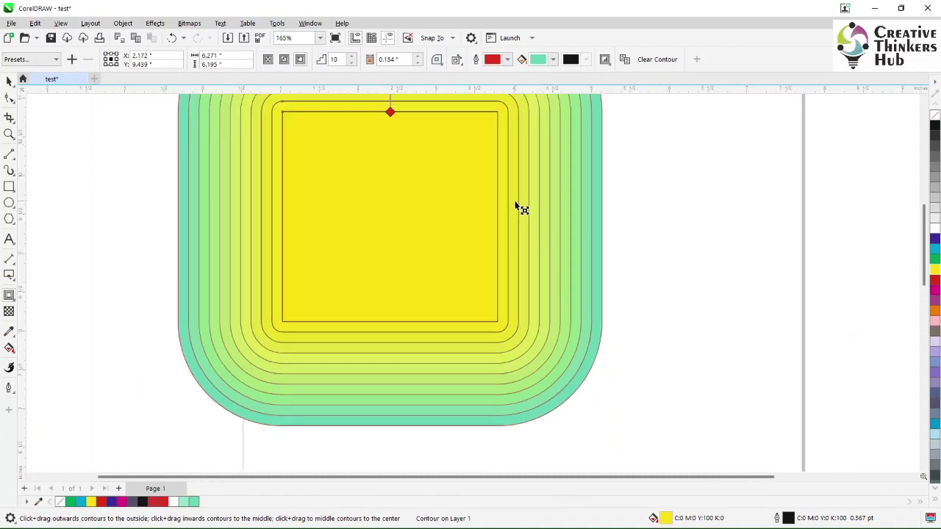
scroll(602, 169, "down", 1)
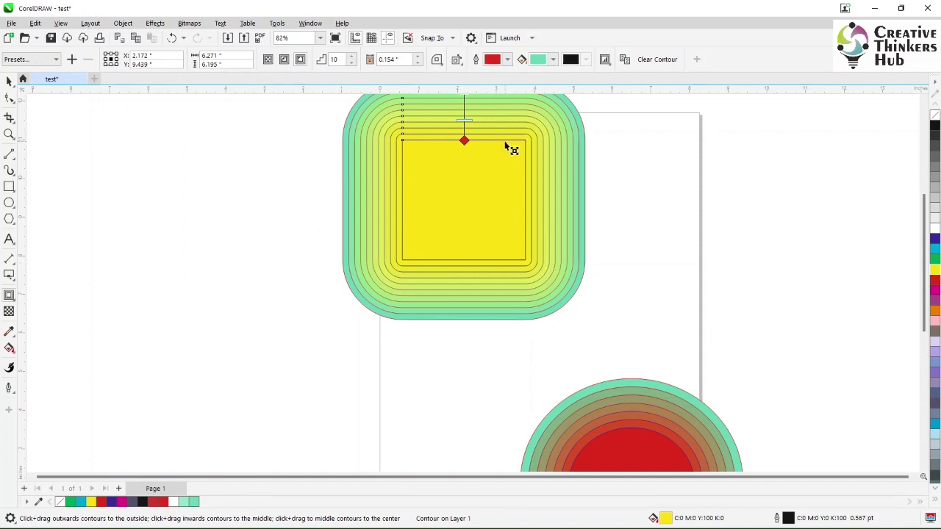
Apply linear contour colors to the square's contour and change them to clockwise contour colors
left_click(457, 62)
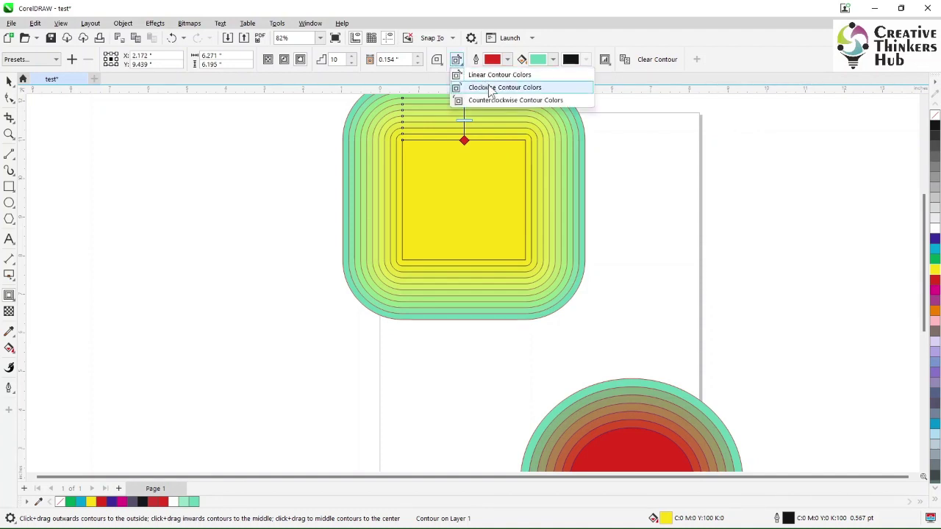
left_click(490, 76)
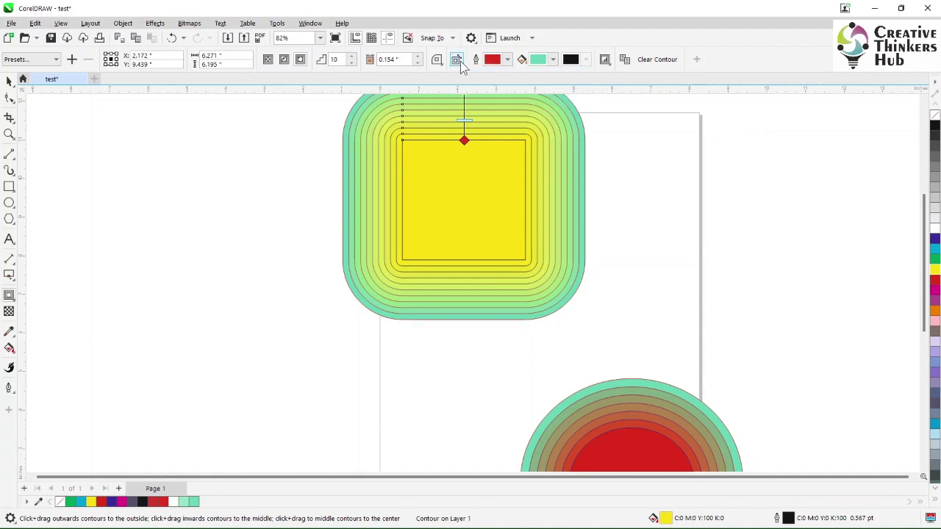
left_click(457, 61)
left_click(471, 87)
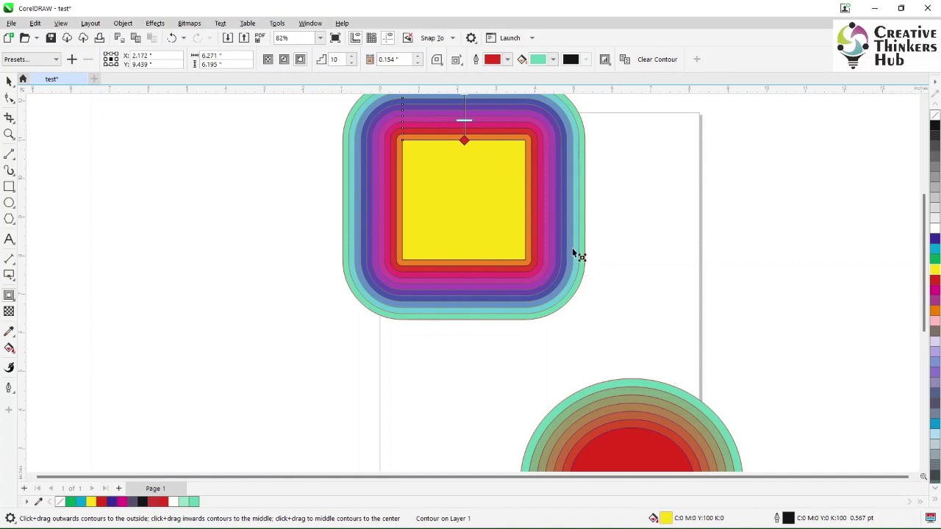
Try counterclockwise contour colors on the square's contour and return to clockwise contour colors
left_click(456, 60)
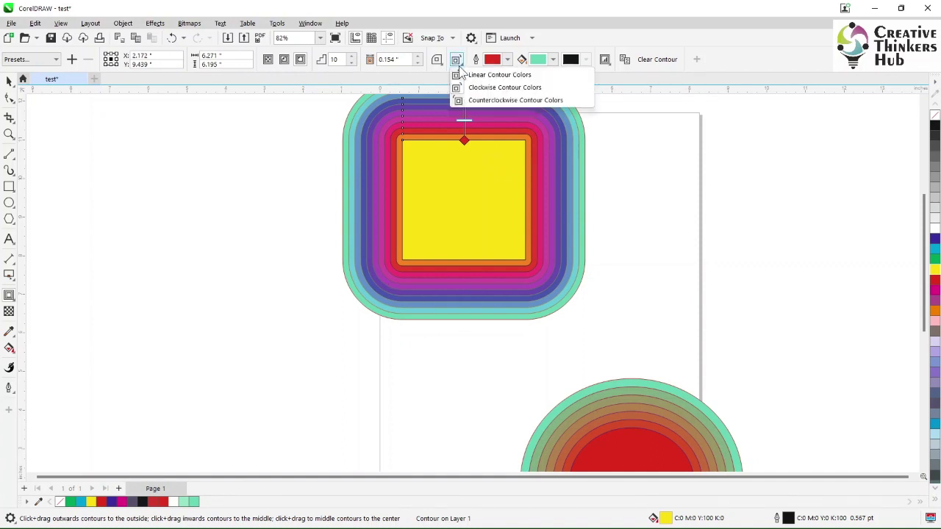
left_click(487, 100)
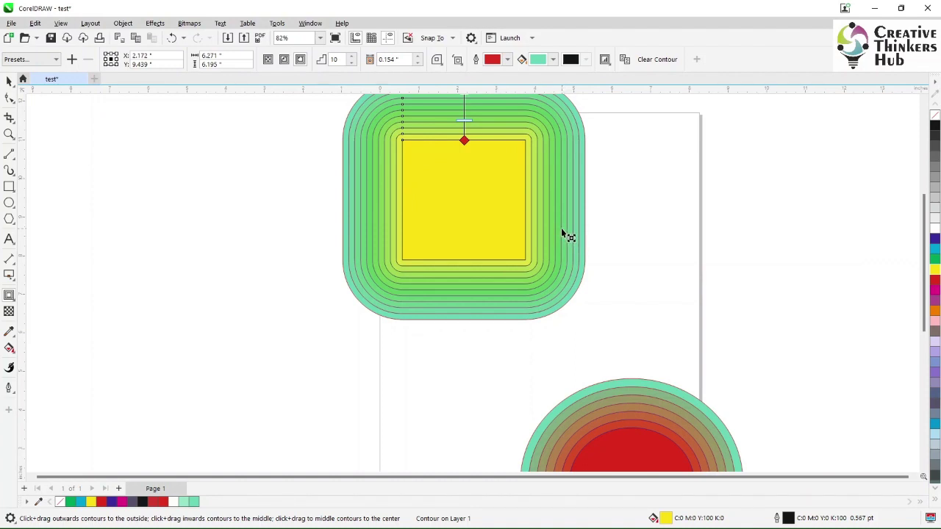
left_click(457, 60)
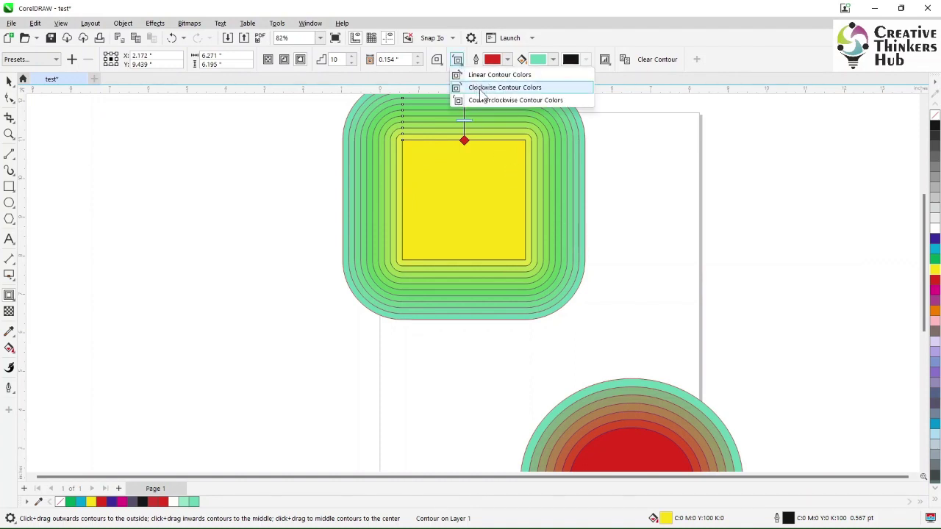
left_click(482, 88)
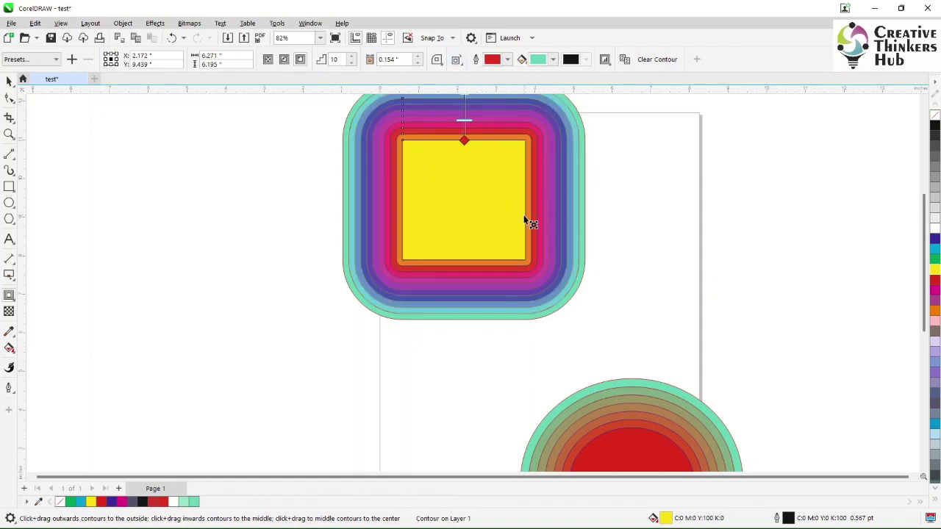
Copy the ellipse's contour properties to the square, retrying the pick on the ellipse's outer contour ring
left_click(625, 60)
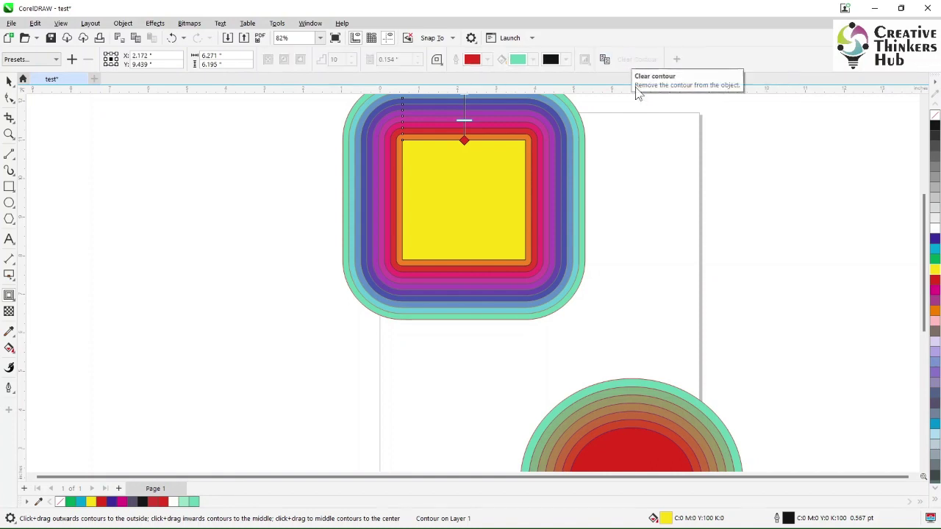
left_click(622, 455)
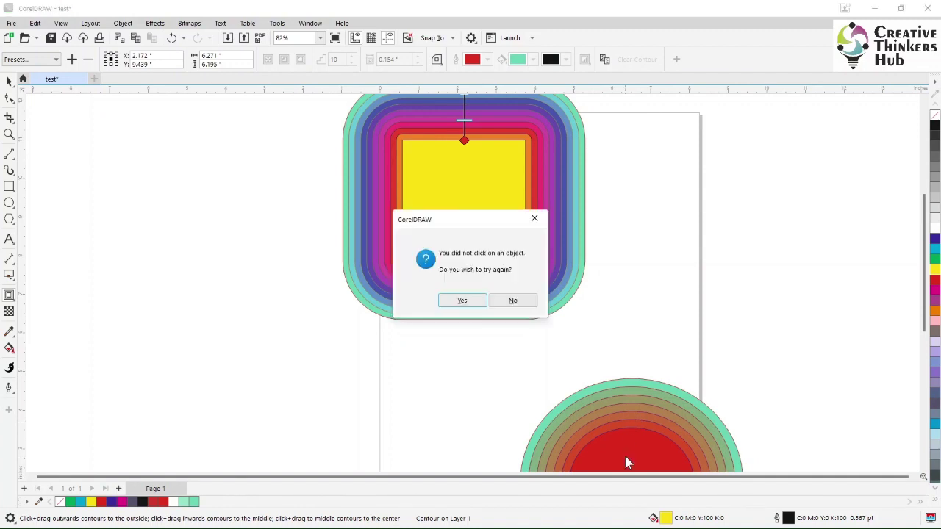
left_click(447, 301)
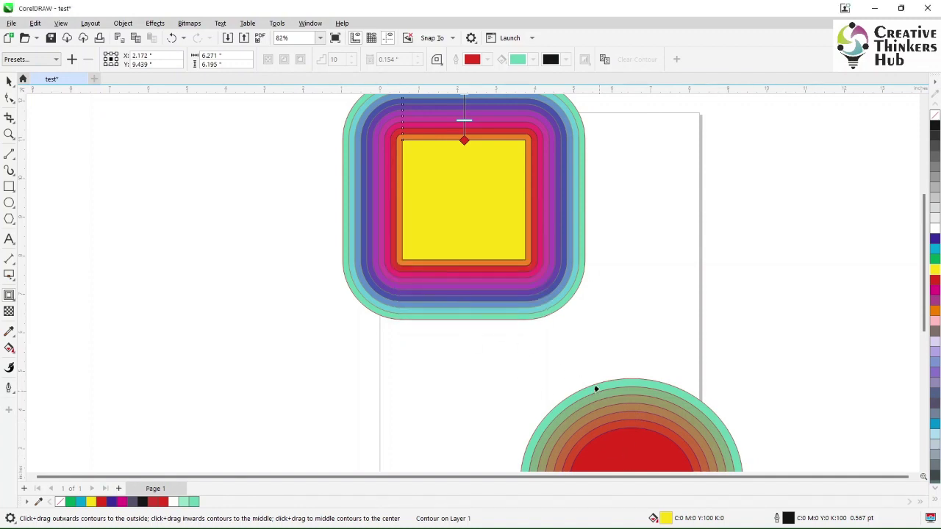
left_click(596, 387)
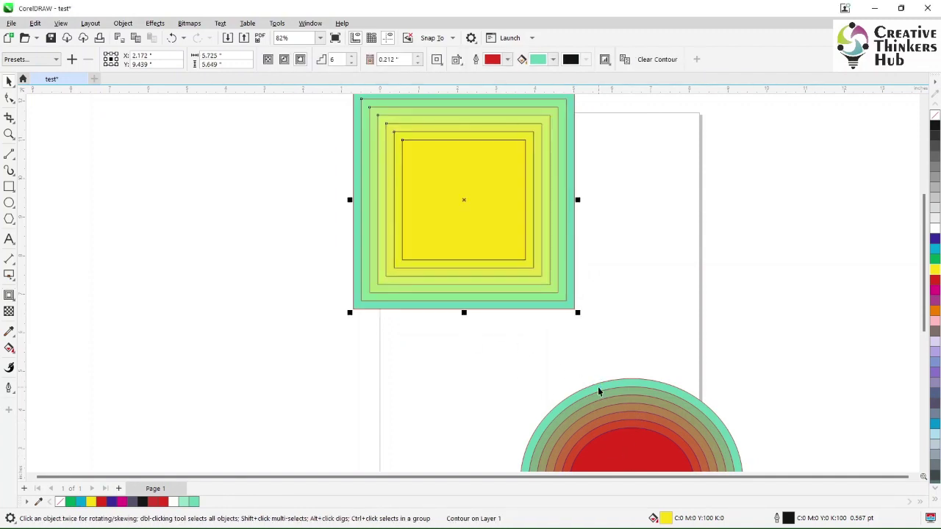
left_click(629, 65)
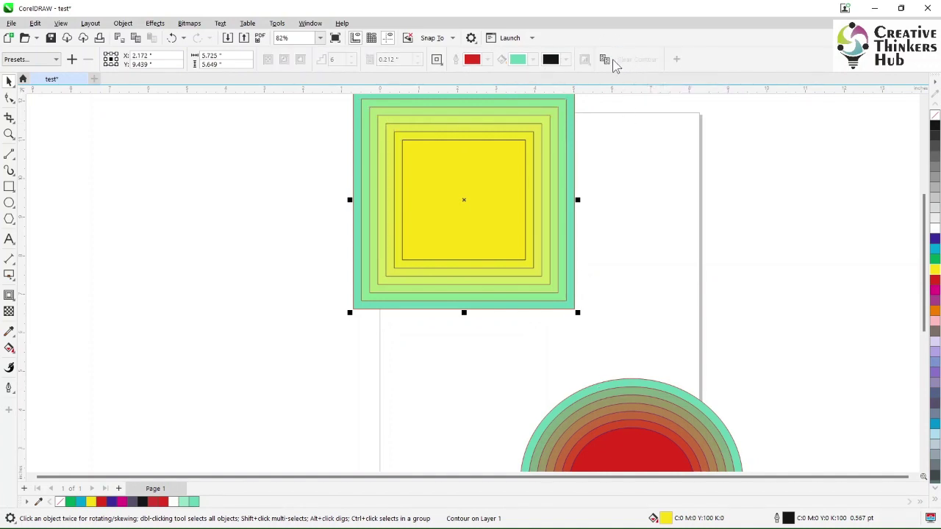
left_click(604, 59)
left_click(515, 189)
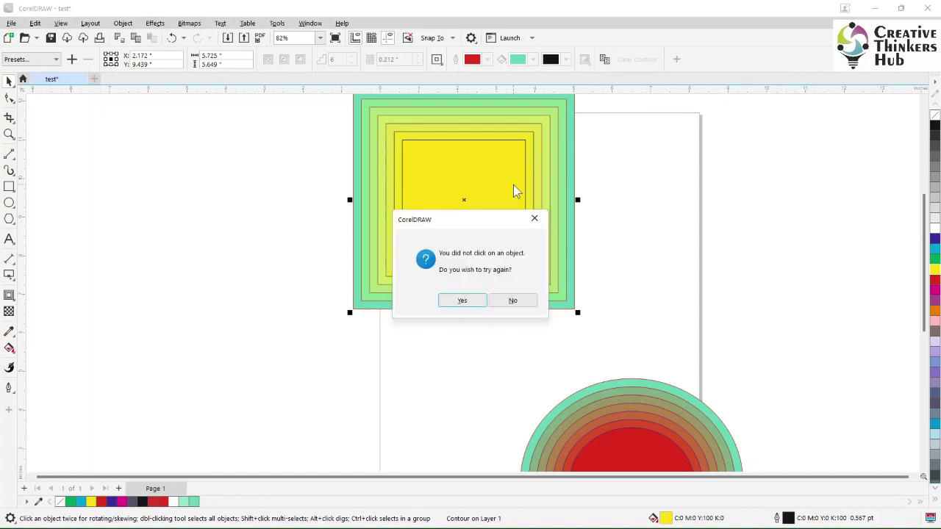
left_click(517, 300)
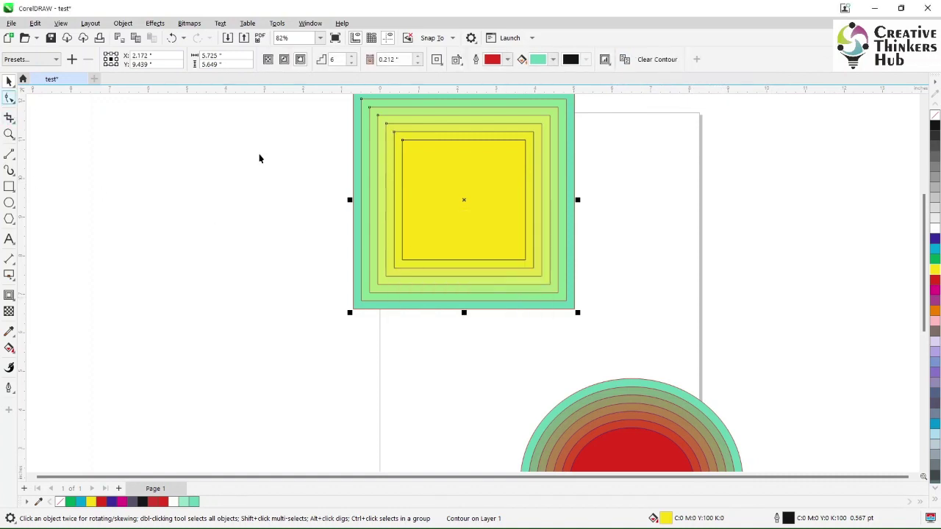
Clear the contours from the square and the ellipse, and move the bare ellipse higher on the page
left_click(269, 212)
left_click(466, 213)
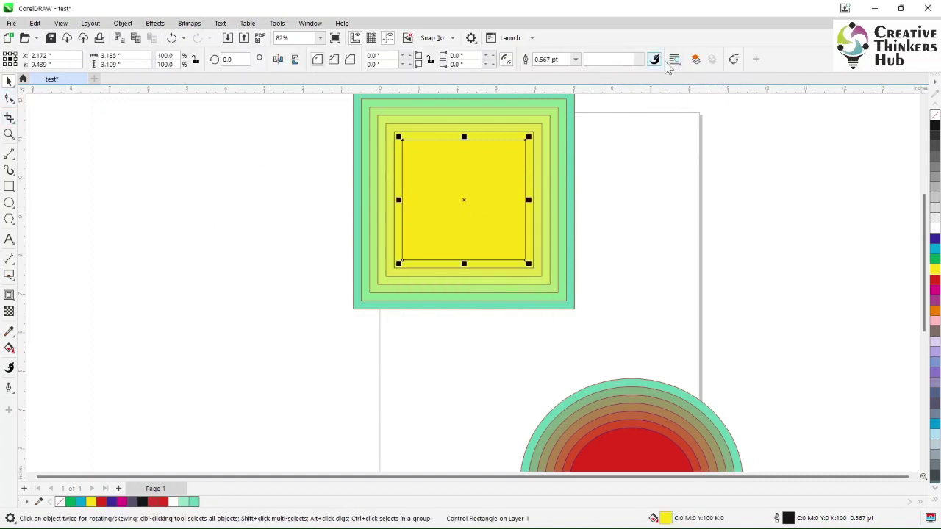
left_click(549, 272)
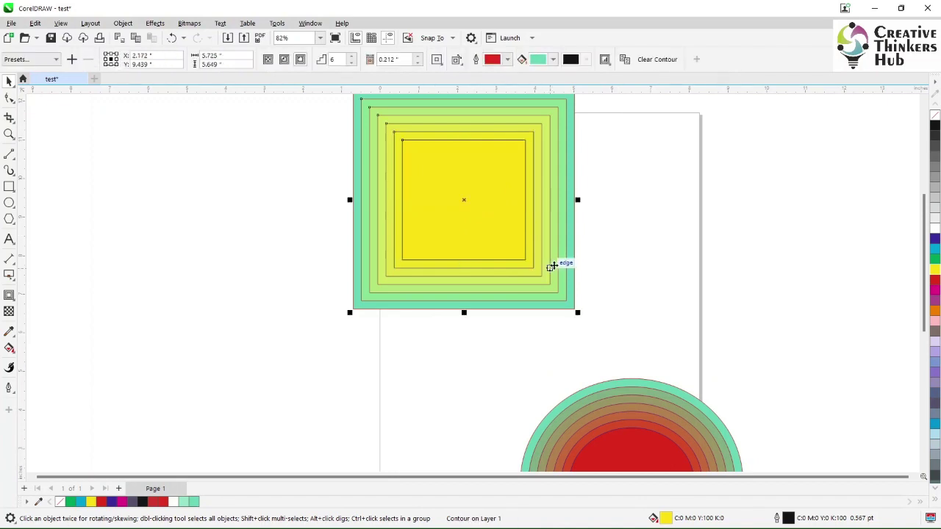
left_click(669, 61)
left_click(631, 412)
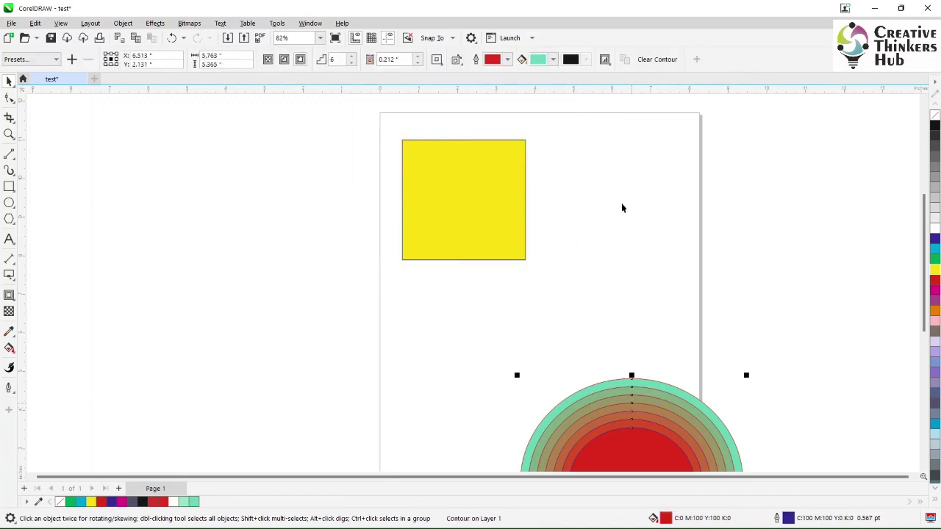
left_click(654, 61)
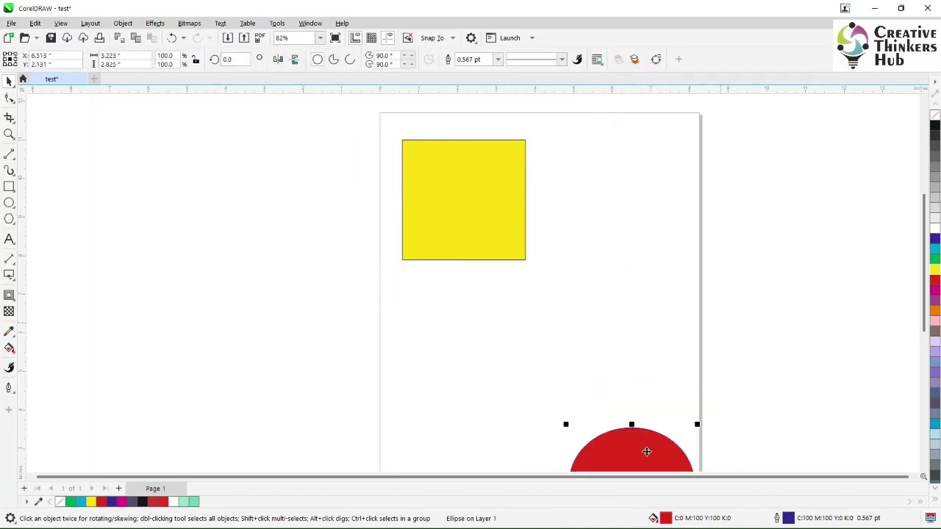
left_click_drag(647, 449, 662, 334)
left_click(792, 309)
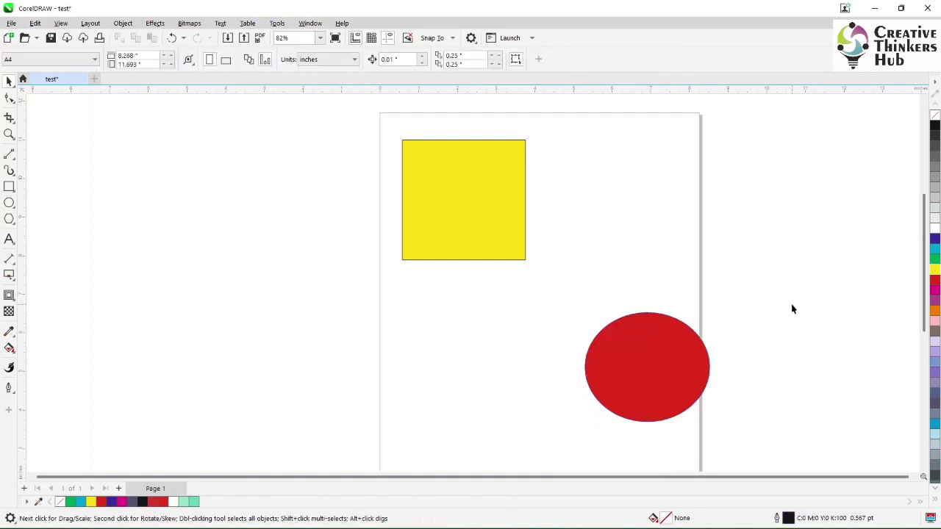
Undo the ellipse's move and both contour removals
key("ctrl+z")
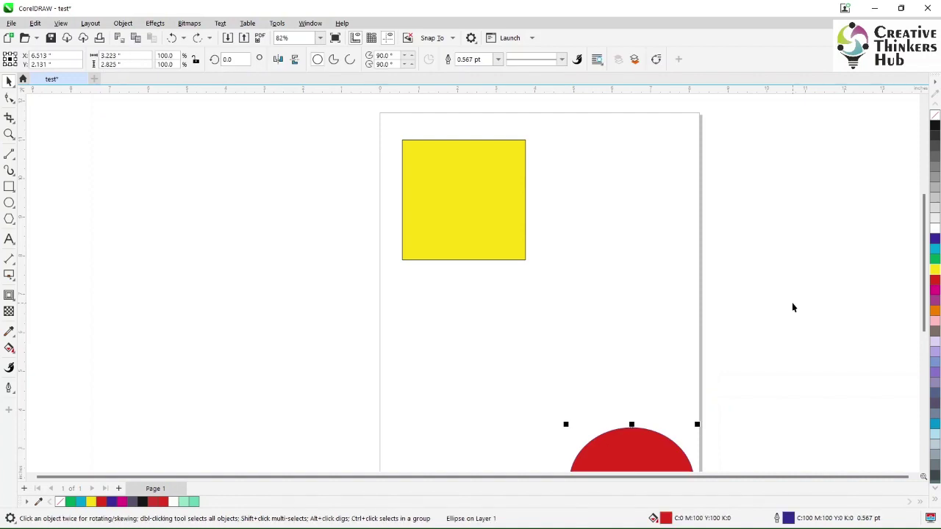
key("ctrl+z")
key("ctrl+z")
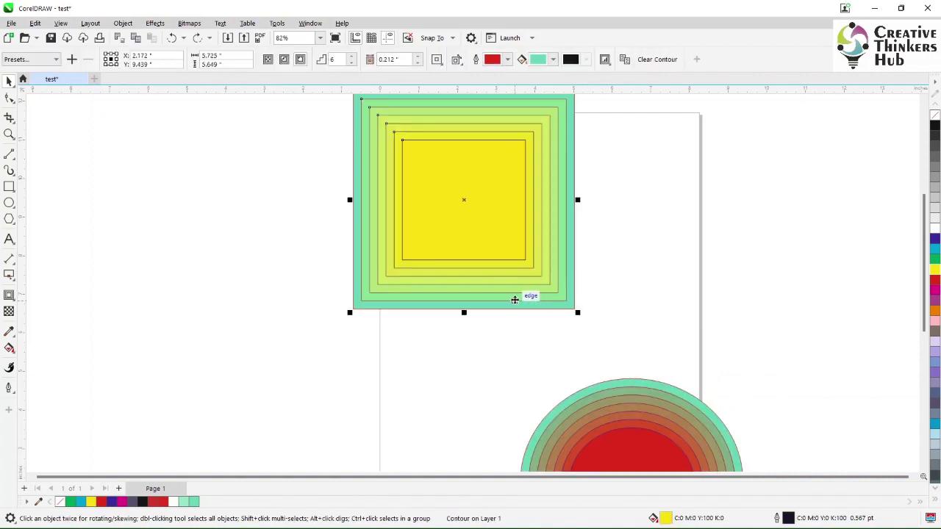
Break the square's contour apart from the original square
left_click(537, 347)
left_click(520, 305)
right_click(522, 304)
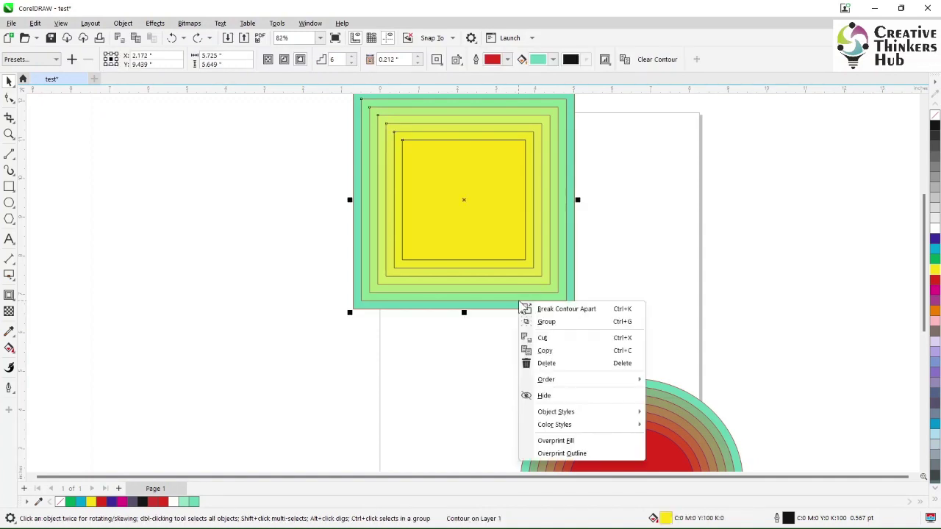
left_click(550, 310)
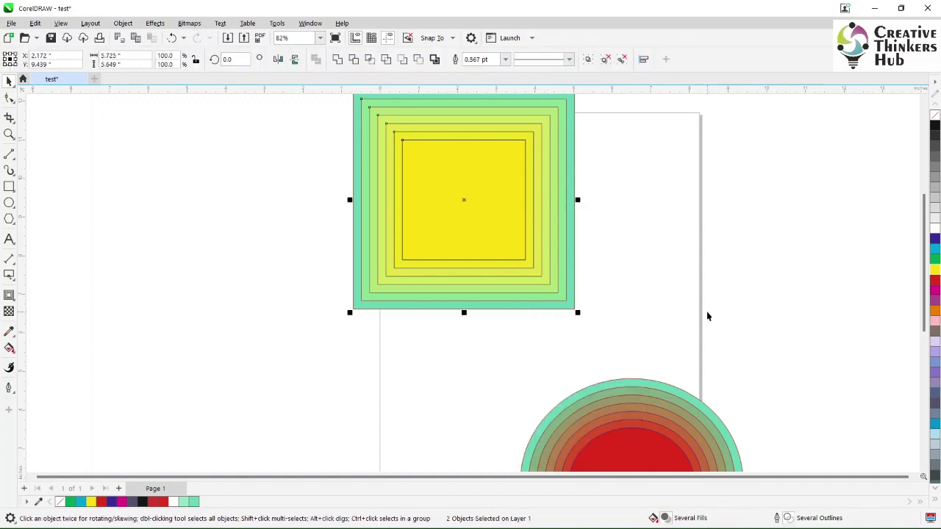
Move the detached contour group off the yellow square to about X 7.33", Y 8.89"
left_click(707, 316)
left_click(563, 309)
left_click_drag(563, 307, 821, 309)
left_click_drag(669, 228, 608, 252)
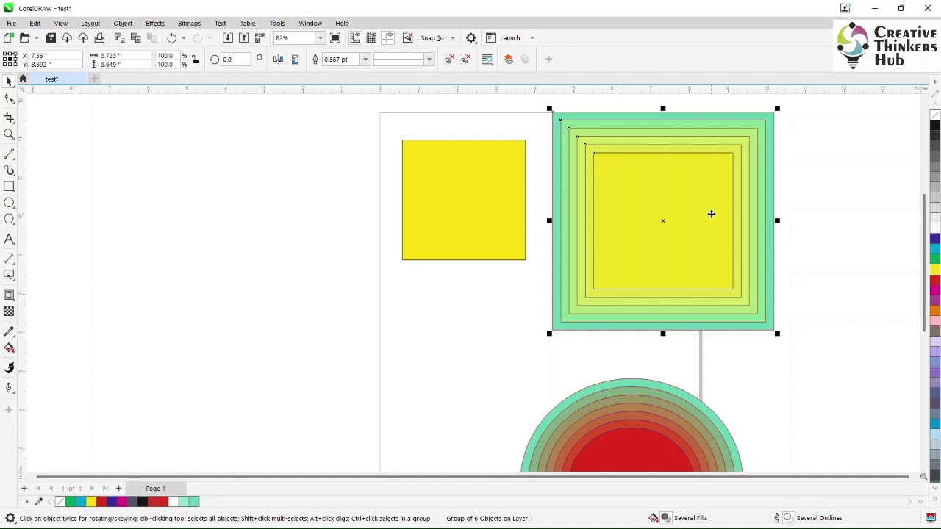
Ungroup the detached contour group and spread its individual squares apart across the drawing area
left_click(449, 63)
left_click(326, 172)
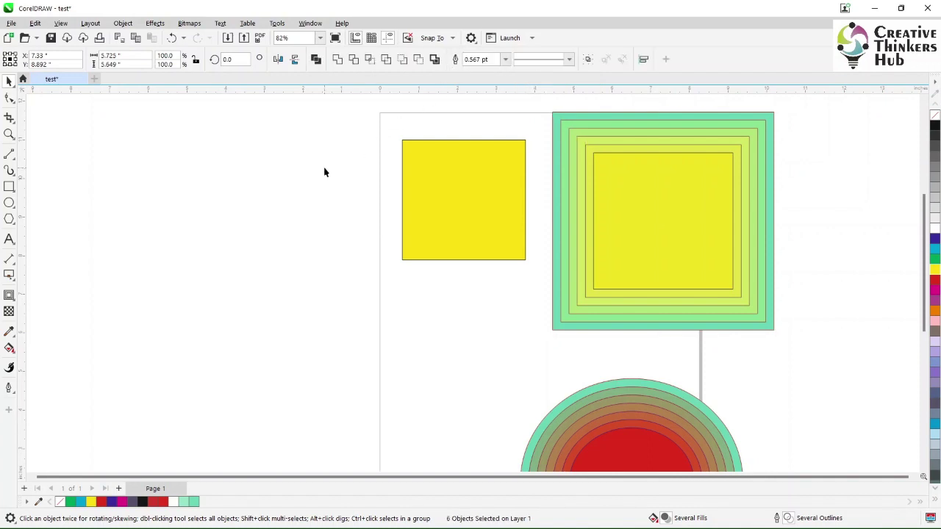
left_click(640, 224)
left_click_drag(640, 224, 238, 248)
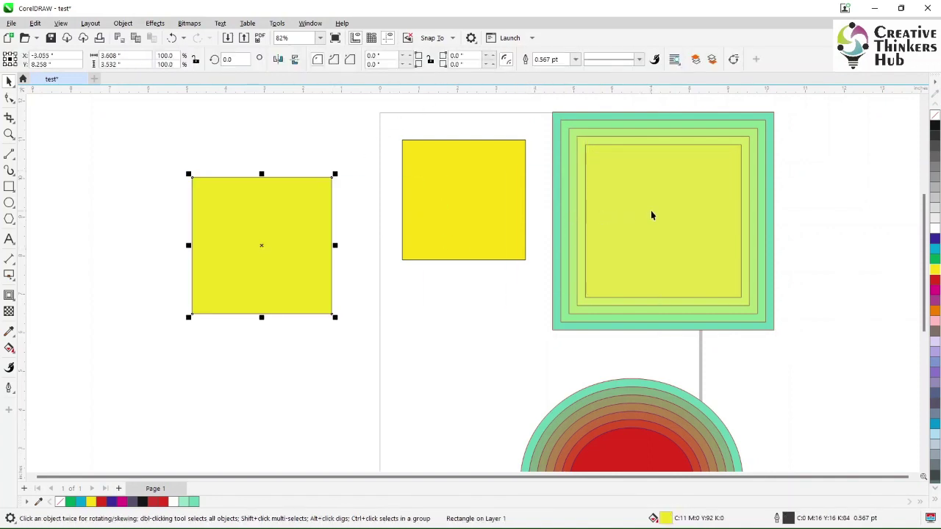
left_click(673, 219)
left_click_drag(673, 219, 419, 280)
left_click(652, 231)
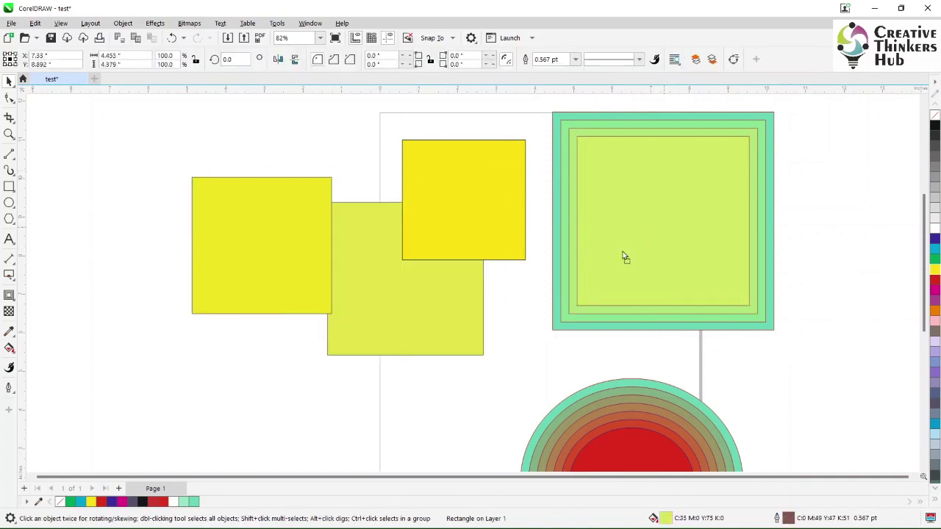
left_click_drag(624, 258, 541, 316)
left_click(678, 257)
left_click_drag(678, 257, 531, 270)
left_click(712, 232)
left_click_drag(712, 232, 847, 249)
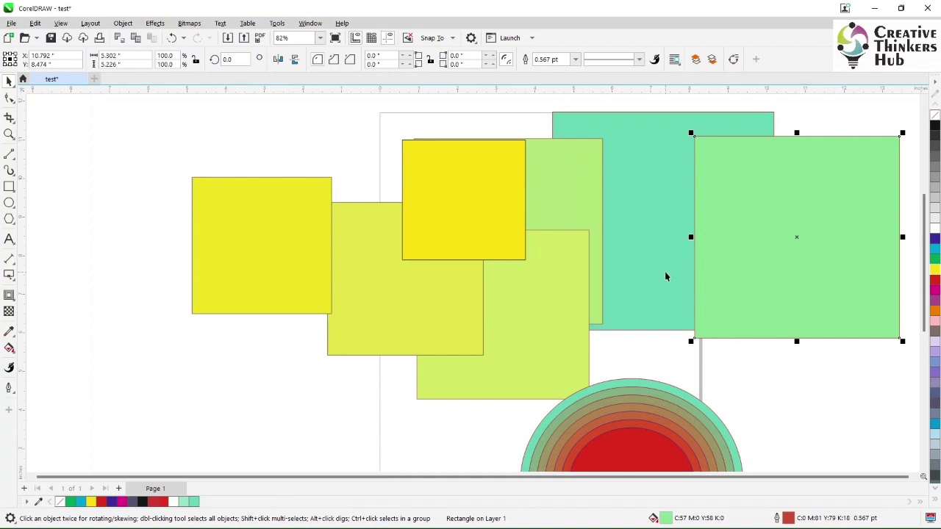
Undo the moves, the ungrouping and the contour break-apart until the square has its live contour again
key("ctrl+z")
key("ctrl+z")
key("ctrl+z")
key("ctrl+z")
key("ctrl+z")
key("ctrl+z")
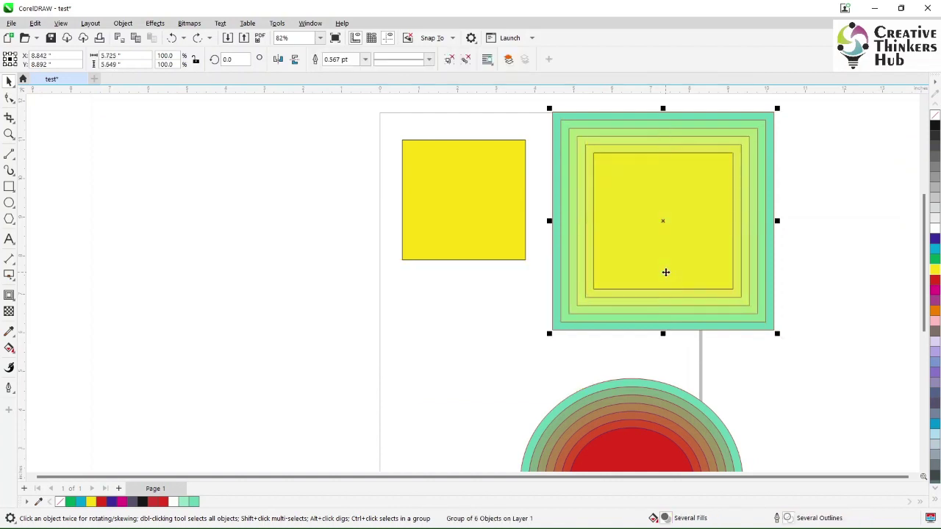
key("ctrl+z")
key("ctrl+z")
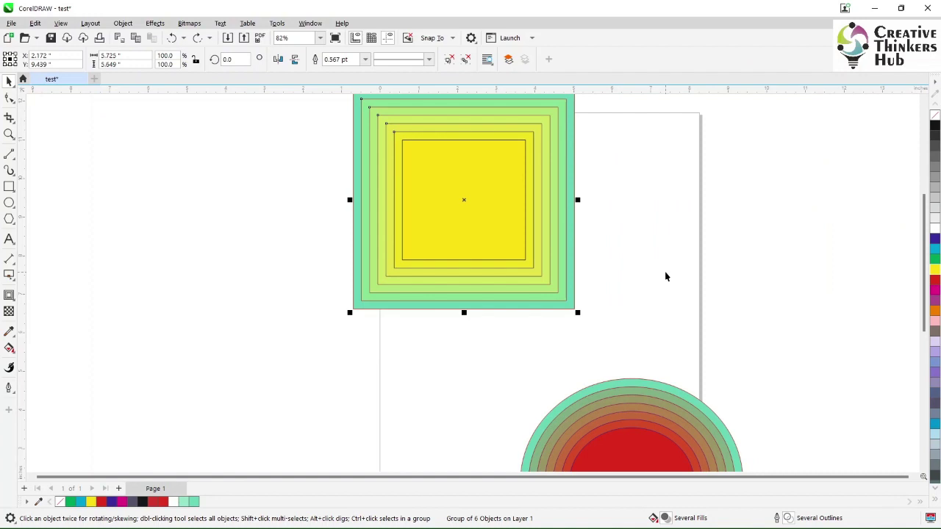
key("ctrl+z")
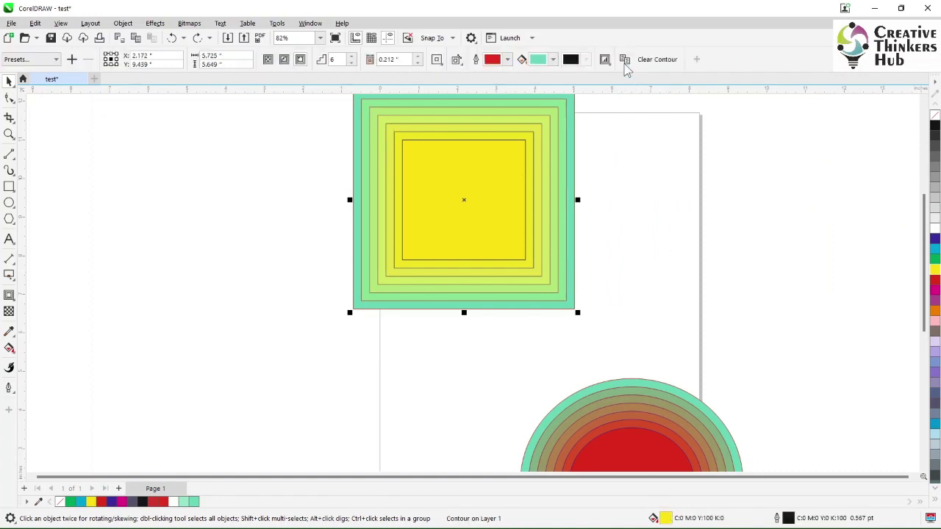
Clear the contour effect from the square and from the ellipse
left_click(657, 60)
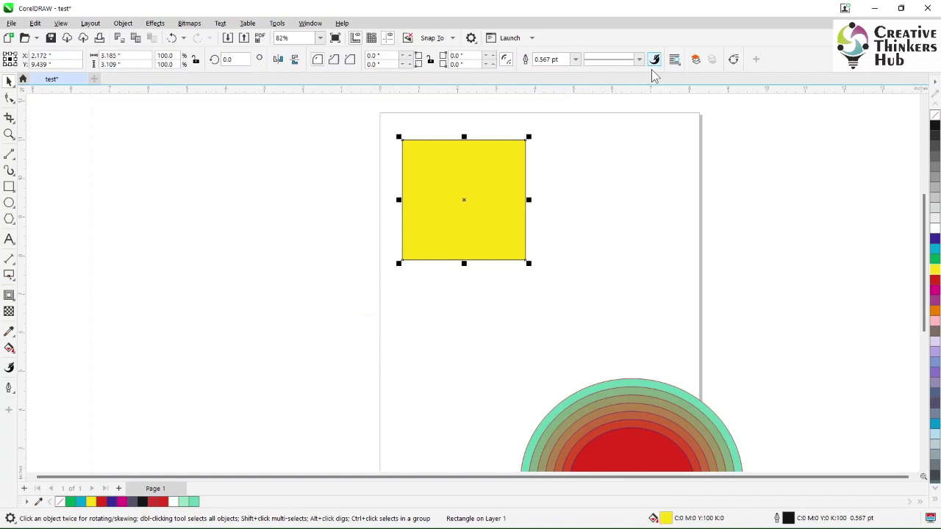
left_click(601, 435)
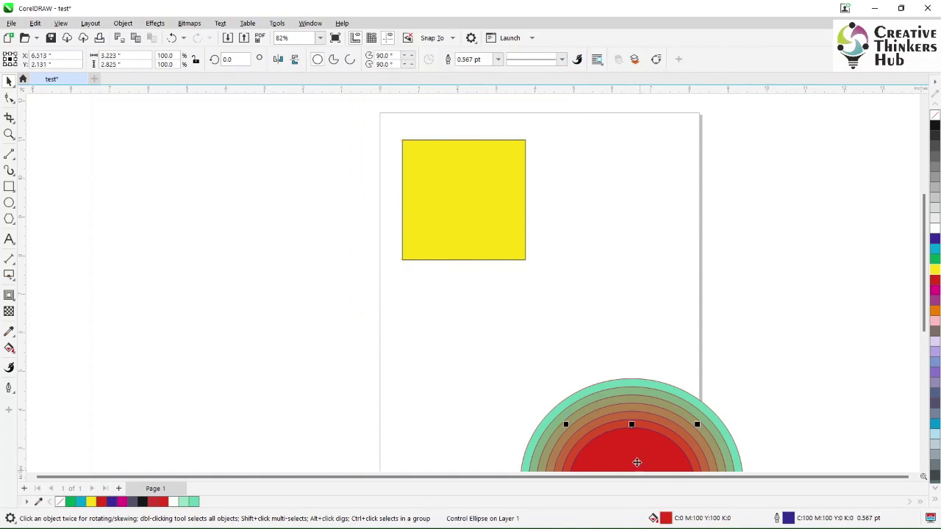
left_click(651, 388)
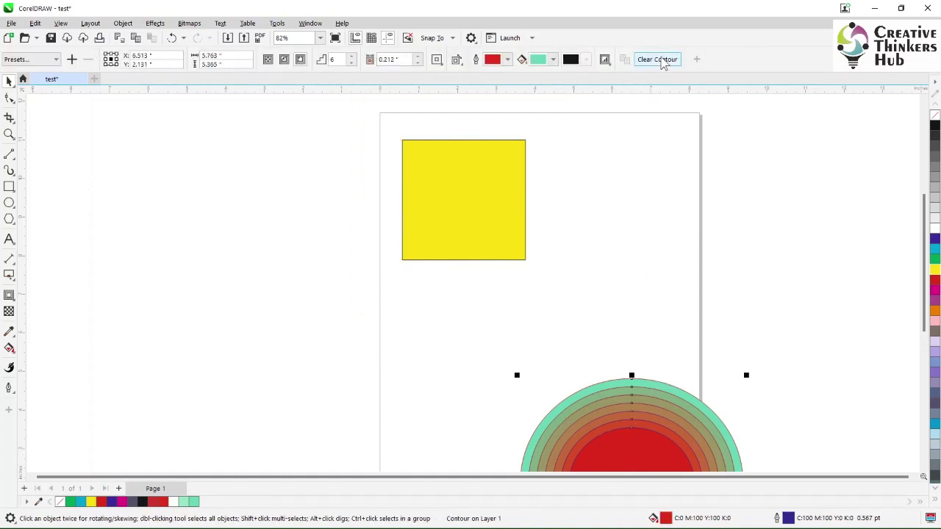
left_click(662, 60)
Move the red ellipse up the page to about X 6.44", Y 5.23" and deselect it
left_click_drag(655, 443, 650, 351)
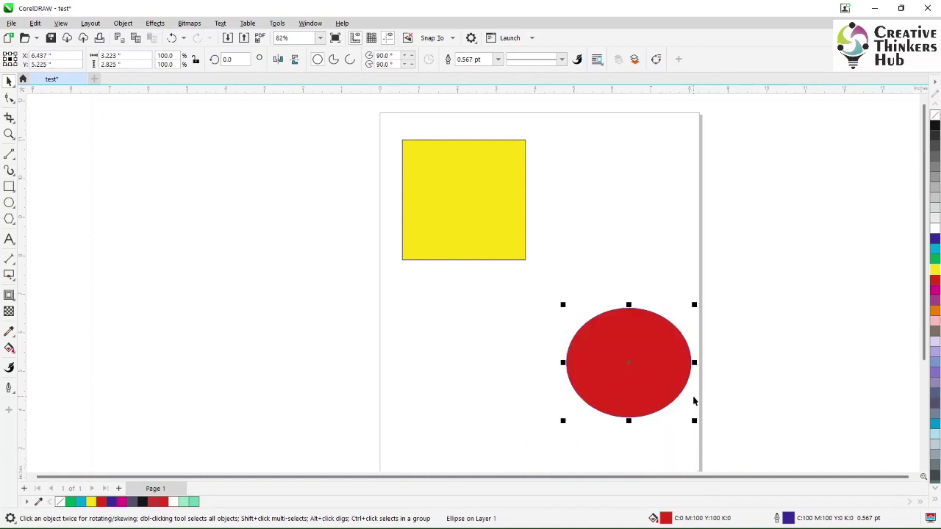
scroll(694, 401, "down", 1)
left_click(742, 418)
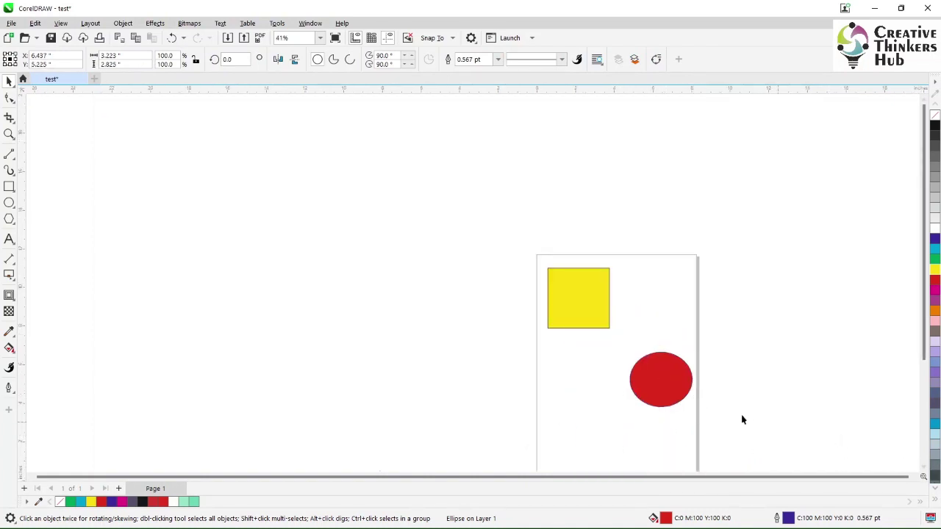
Blend the yellow square into the red ellipse along a straight line with 20 blend steps
left_click(9, 140)
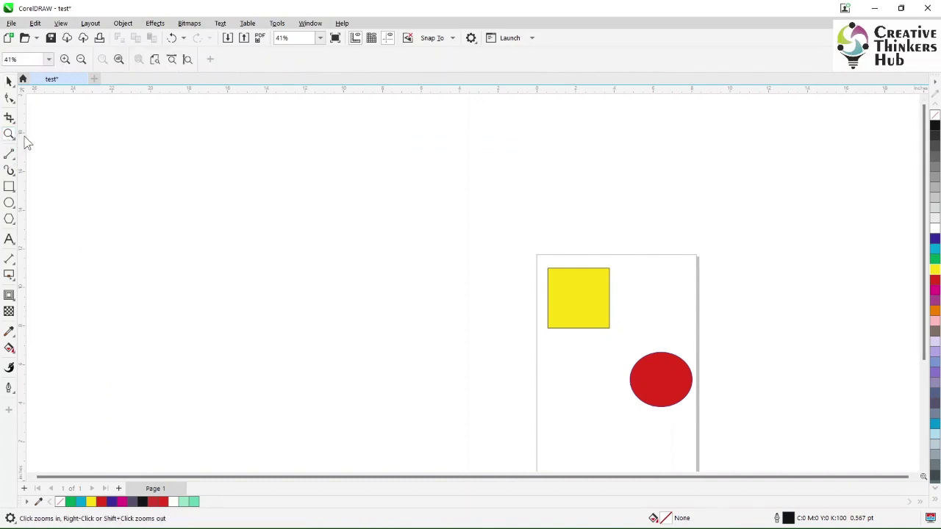
left_click(10, 139)
left_click(30, 147)
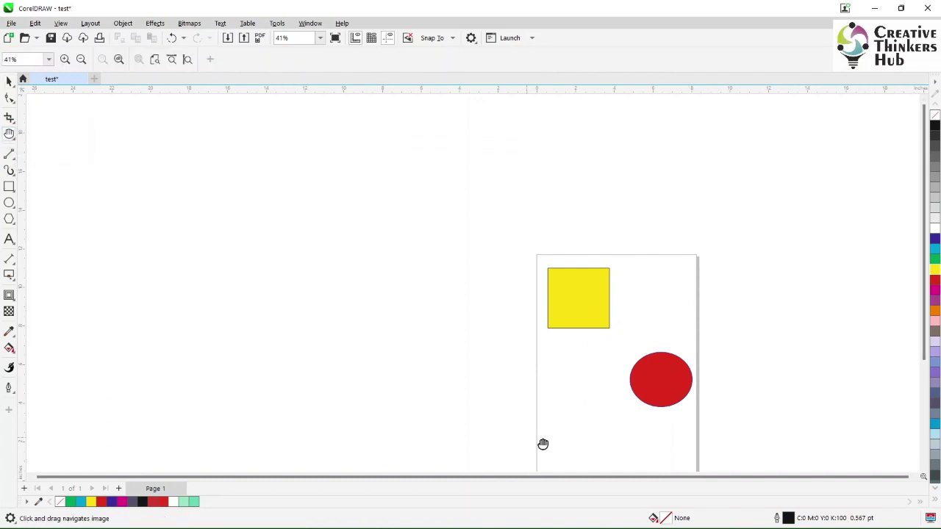
left_click_drag(612, 457, 463, 360)
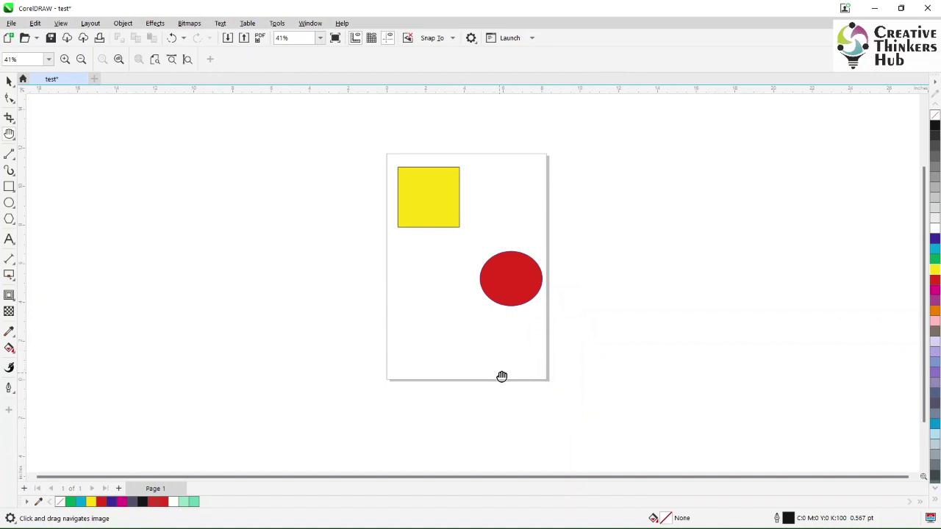
scroll(502, 376, "up", 2)
left_click_drag(463, 298, 483, 376)
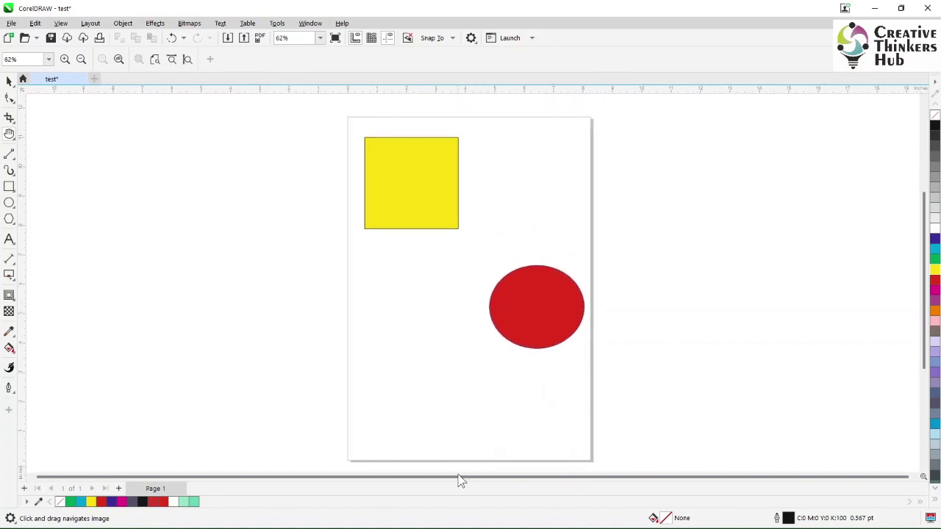
left_click(9, 295)
left_click(53, 323)
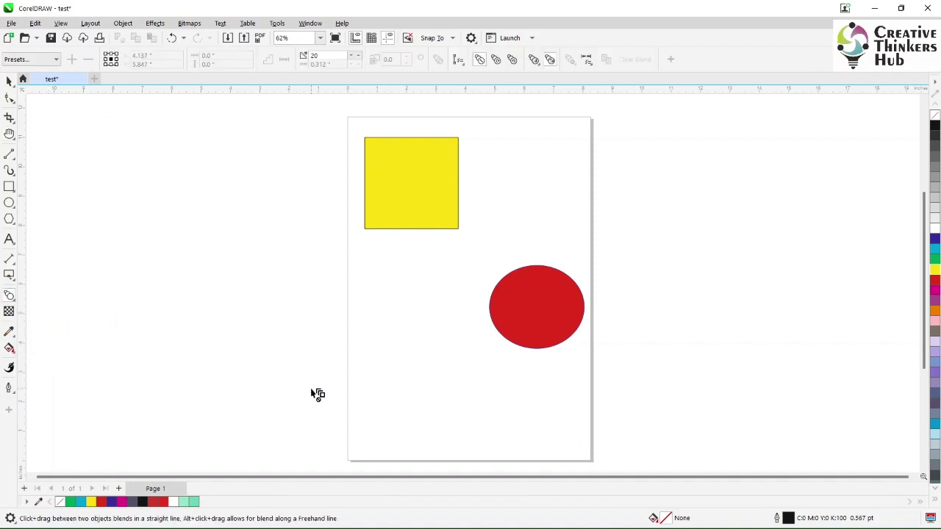
left_click_drag(413, 185, 536, 306)
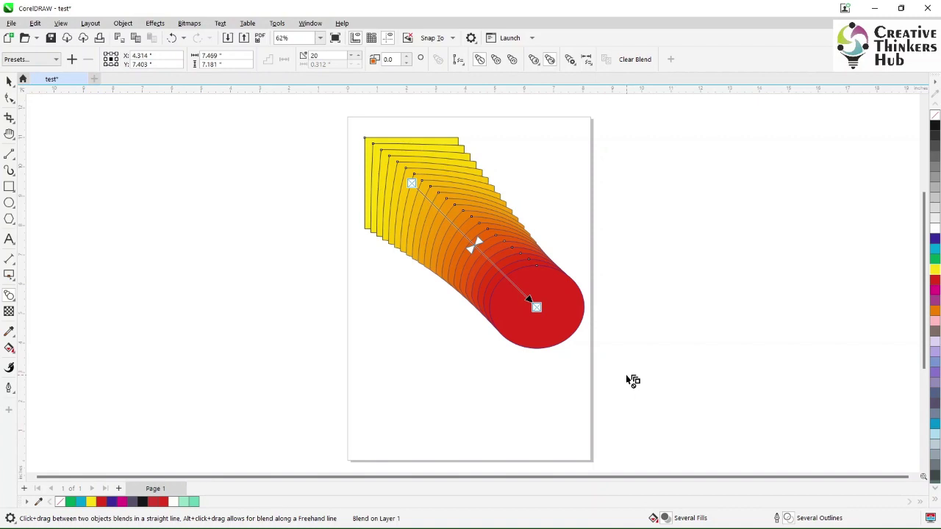
Reduce the blend between the square and the ellipse to 1 step
left_click(357, 60)
left_click(357, 60)
left_click(357, 60)
left_click(357, 61)
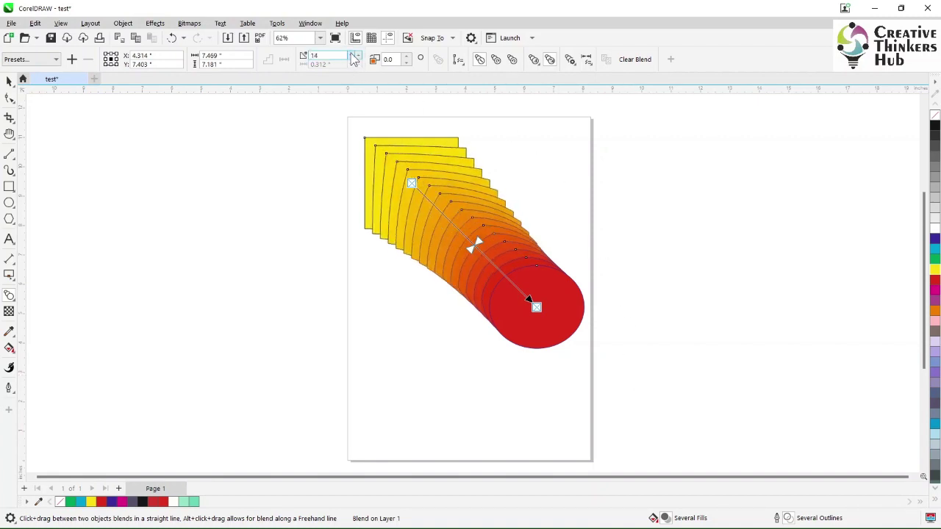
left_click(356, 60)
left_click(356, 61)
left_click(356, 60)
left_click(356, 60)
left_click(357, 60)
left_click(357, 60)
left_click(357, 60)
left_click(357, 61)
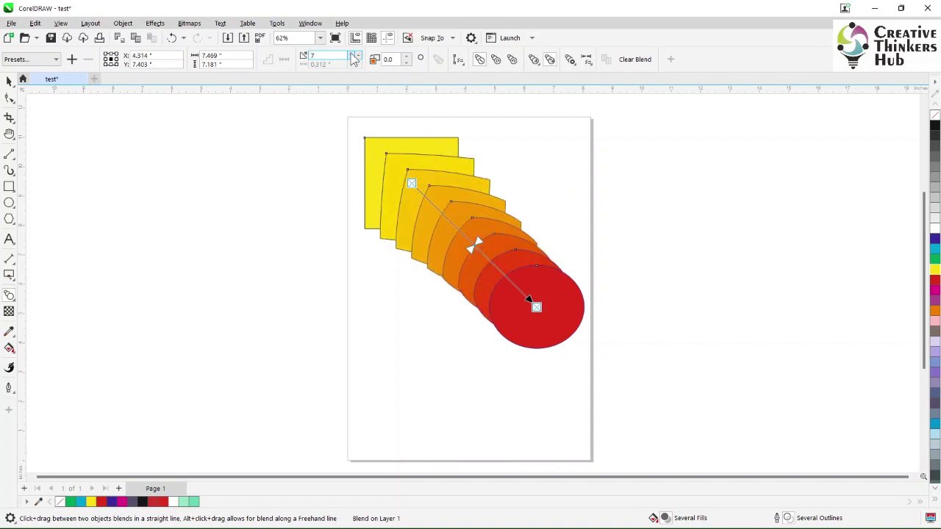
left_click(356, 61)
left_click(356, 60)
left_click(357, 61)
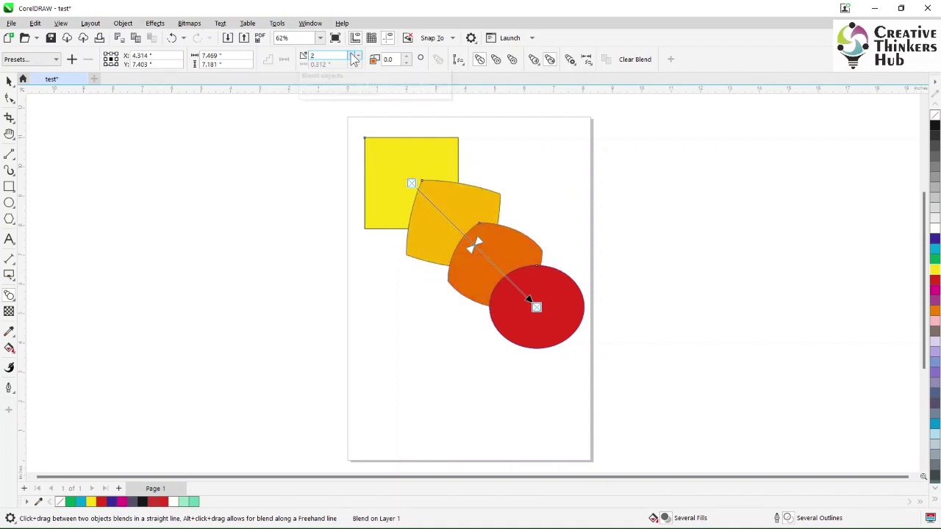
left_click(356, 62)
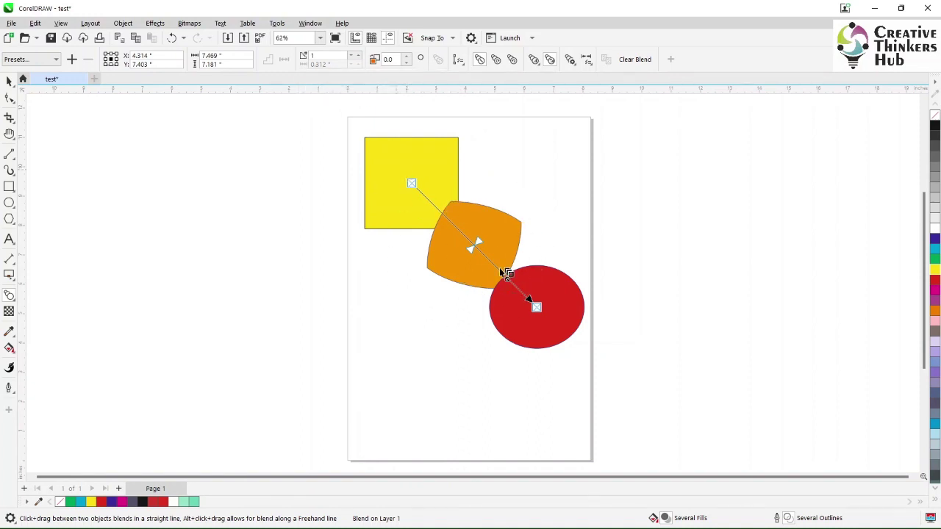
Set the square-to-ellipse blend to 2 steps and shift its acceleration toward the ellipse and back to about the midpoint
left_click(351, 56)
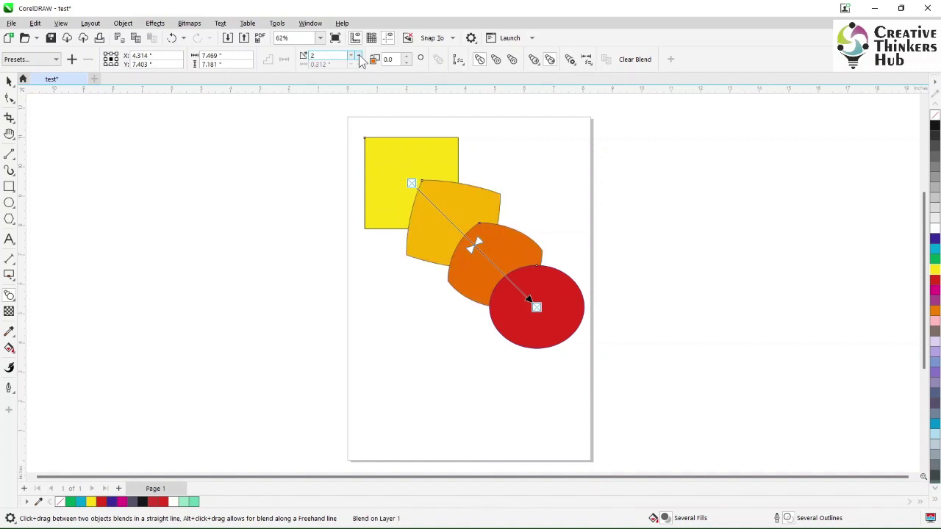
left_click(352, 56)
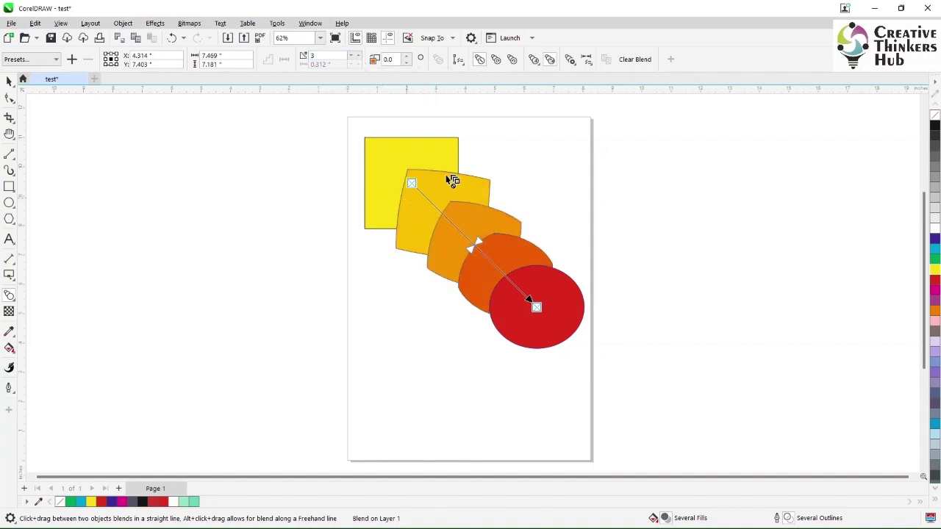
key("ctrl+z")
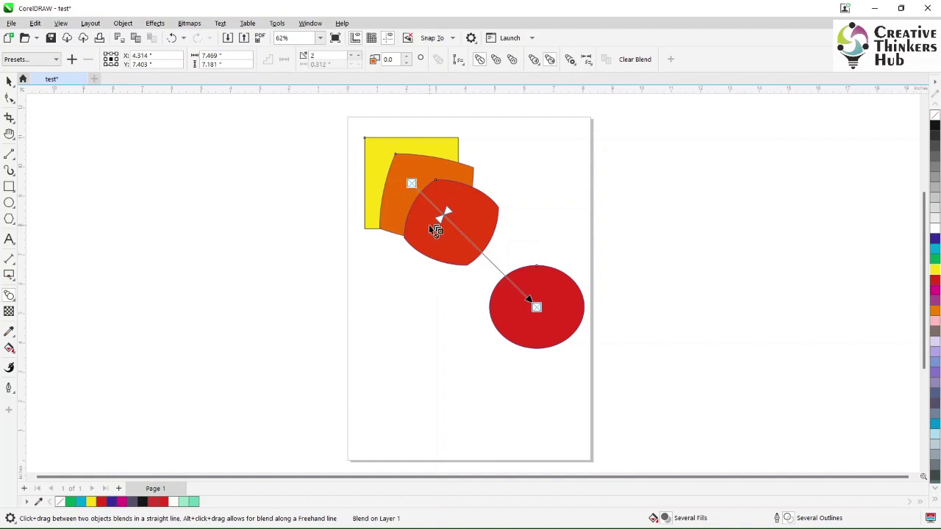
key("ctrl+z")
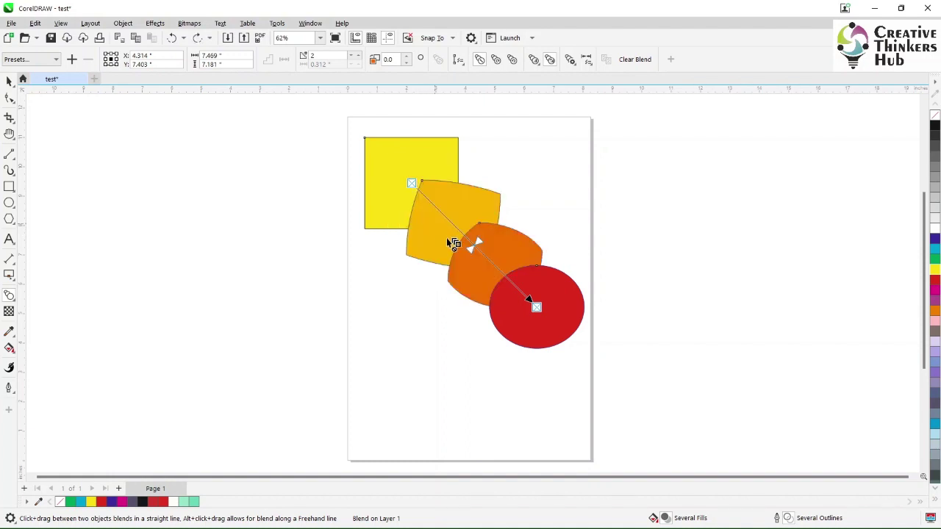
mouse_move(475, 246)
left_mouse_down()
mouse_move(448, 222)
mouse_move(509, 297)
left_mouse_up()
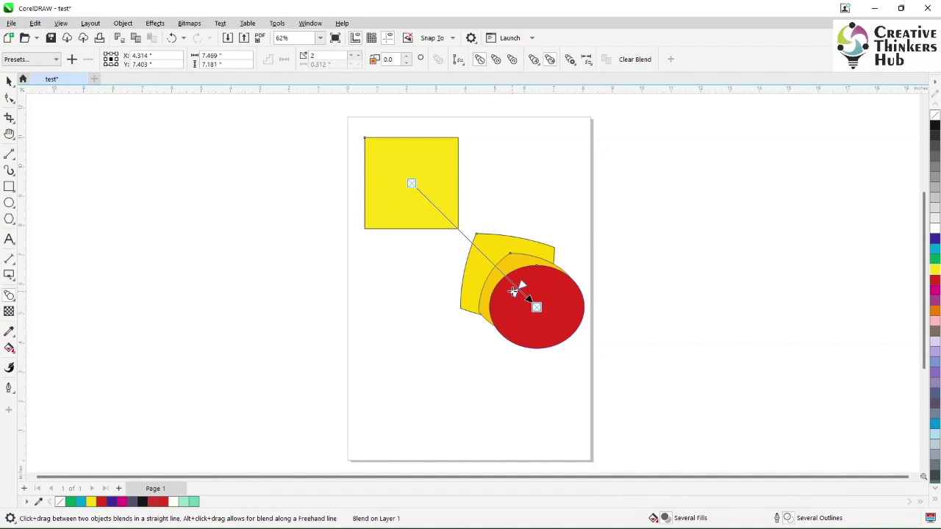
mouse_move(513, 292)
left_mouse_down()
mouse_move(430, 223)
mouse_move(464, 241)
mouse_move(460, 256)
left_mouse_up()
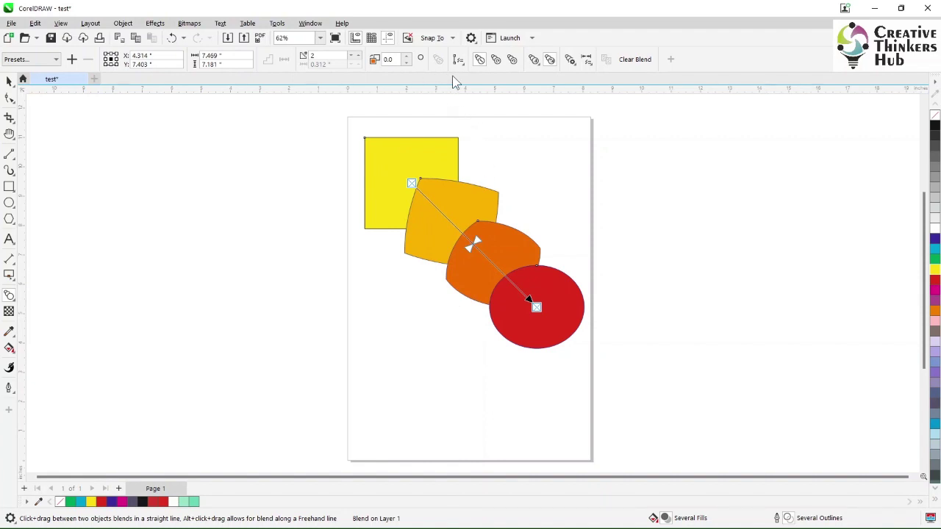
Apply a clockwise and finally a counterclockwise colour progression to the blend, shifting its acceleration toward the square and then toward the ellipse
left_click(496, 63)
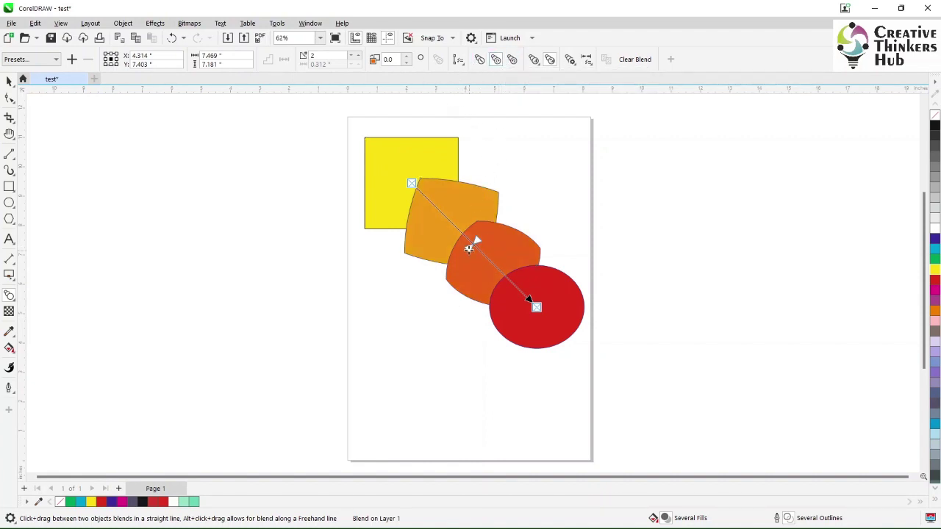
left_click_drag(469, 250, 426, 219)
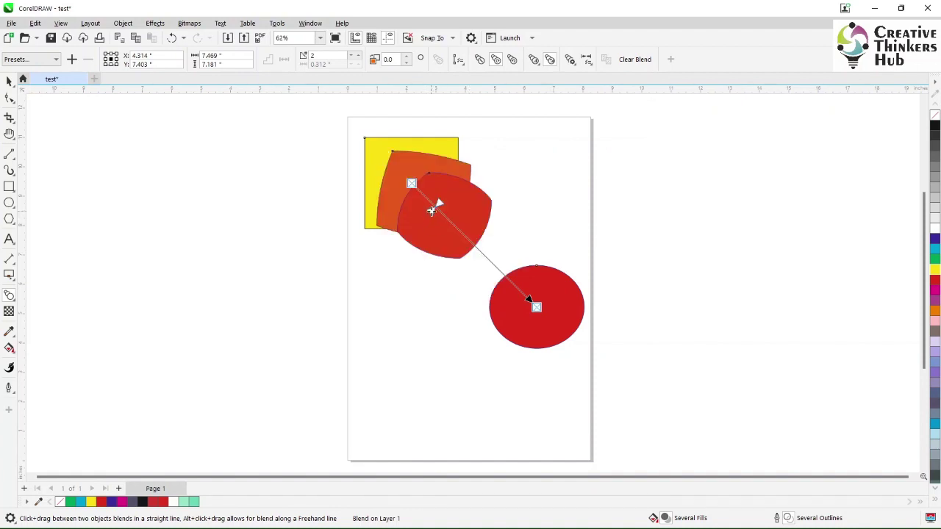
left_click(513, 61)
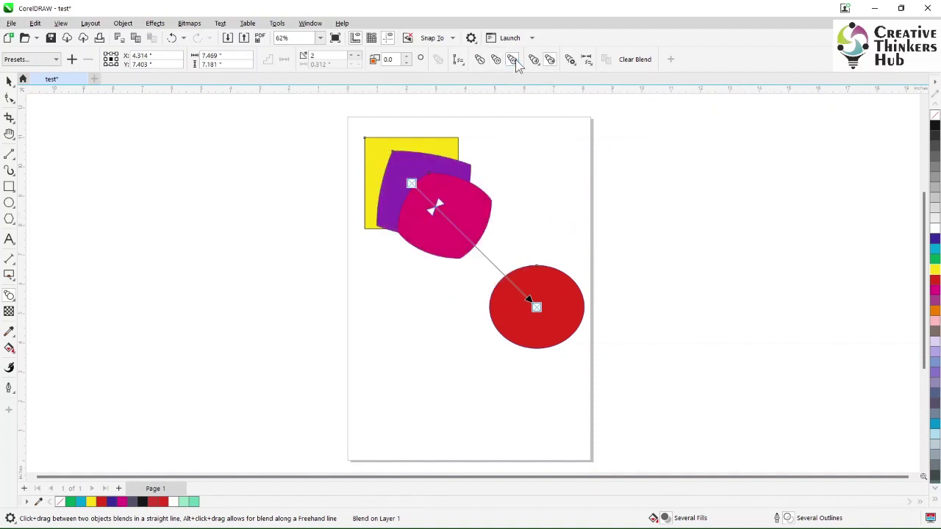
left_click_drag(436, 208, 497, 305)
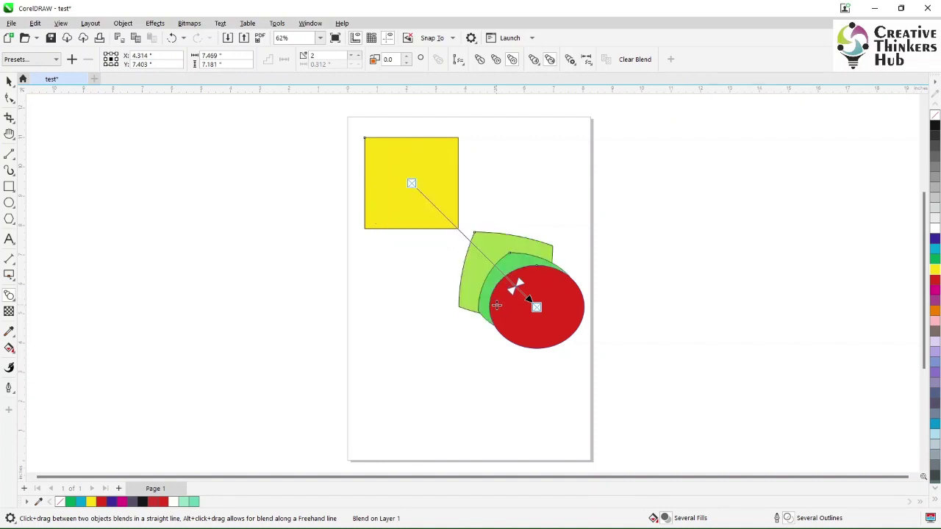
Unlink the blend's object and colour acceleration, adjust each separately to near its maximum, and link them again
left_click(534, 60)
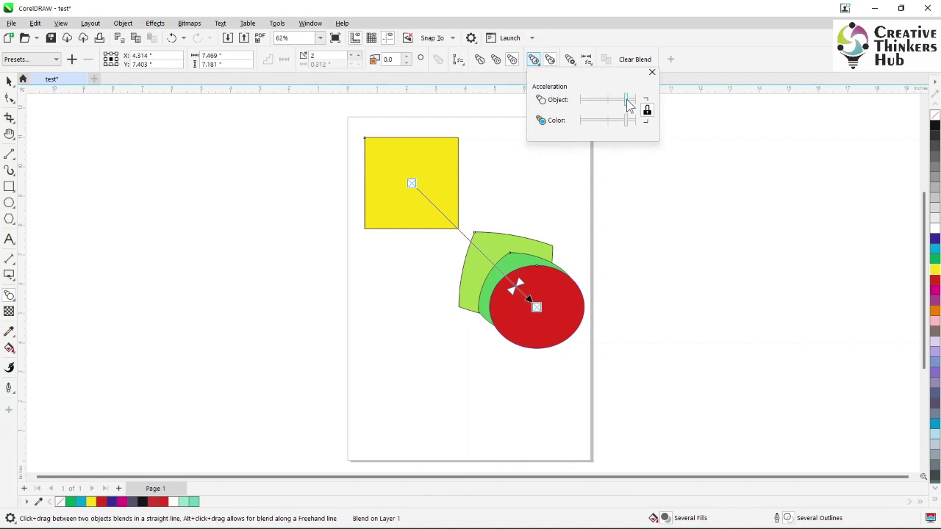
left_click_drag(627, 101, 593, 133)
left_click(646, 112)
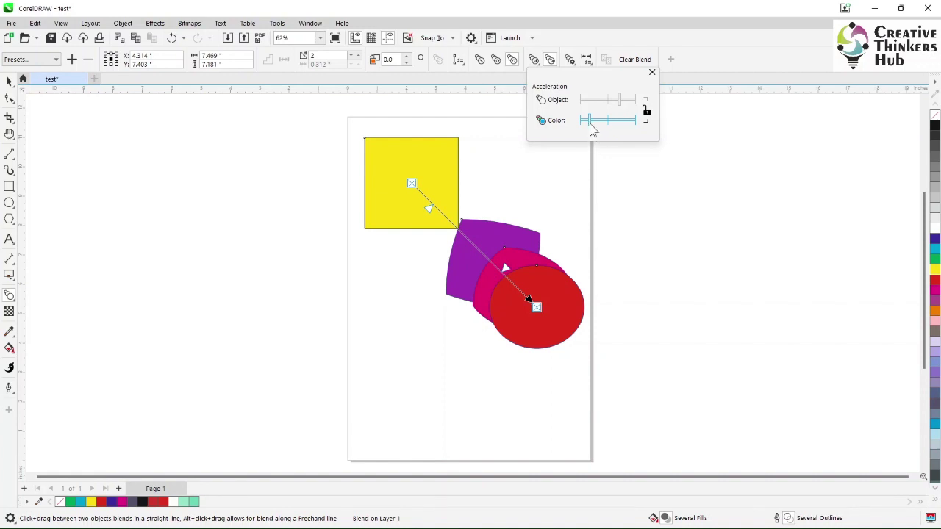
left_click_drag(593, 129, 629, 129)
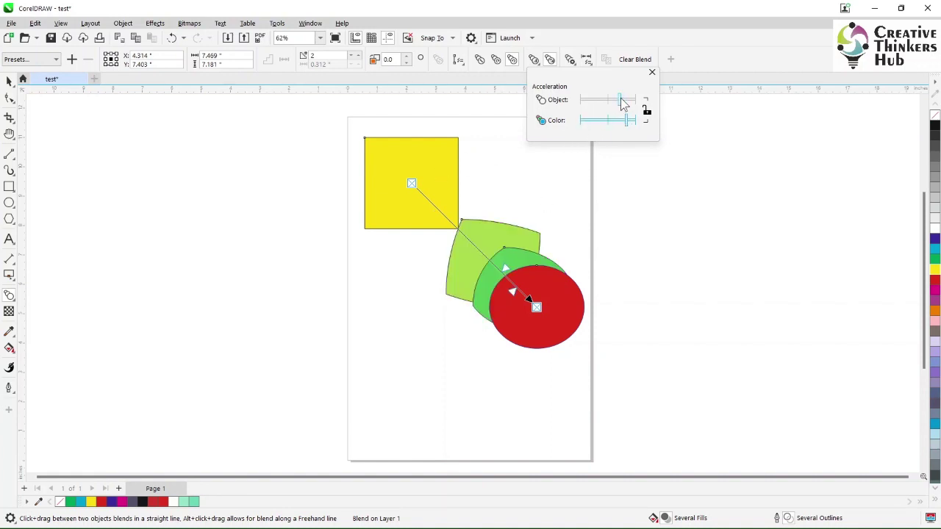
mouse_move(621, 103)
left_mouse_down()
mouse_move(594, 110)
mouse_move(627, 108)
mouse_move(591, 115)
mouse_move(629, 108)
left_mouse_up()
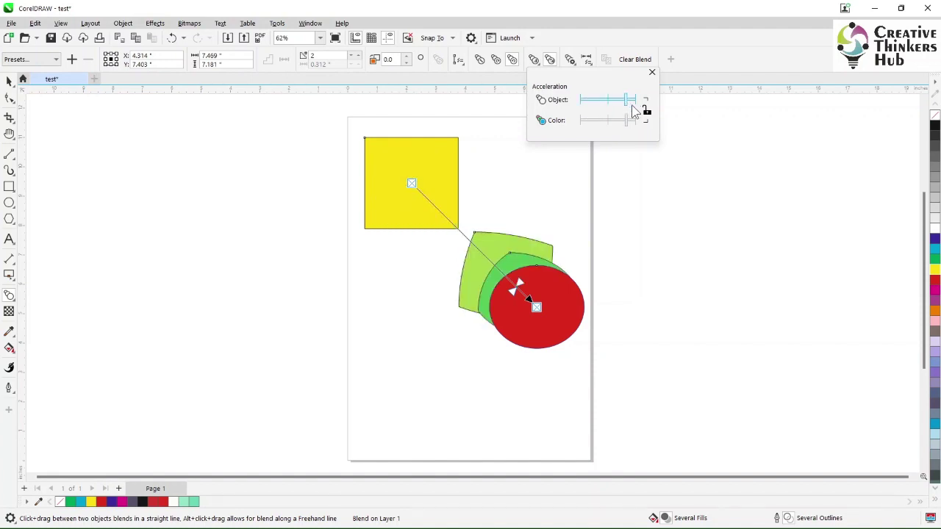
left_click(647, 111)
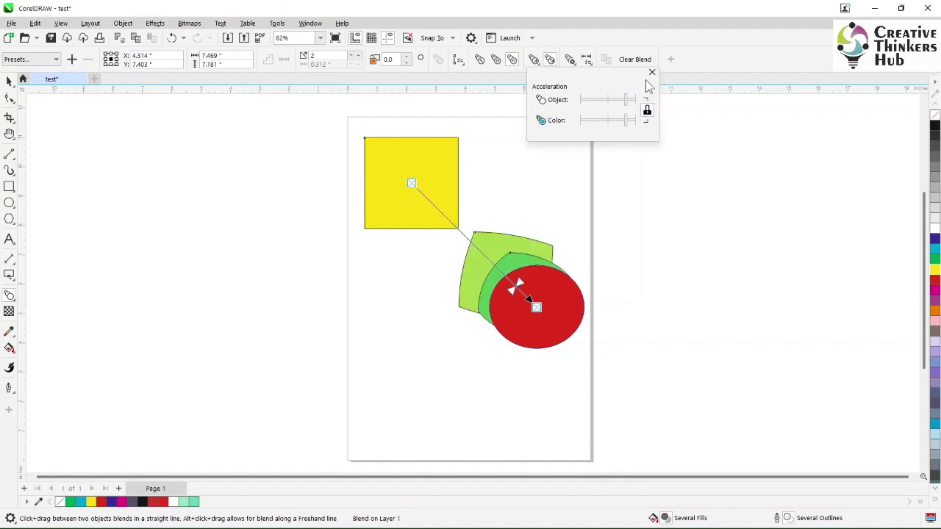
left_click(651, 72)
Draw a pentagon about 4.41" wide and 3.18" high beside the page's upper right and fill it blue (C100 M100 Y0 K0)
left_click(9, 219)
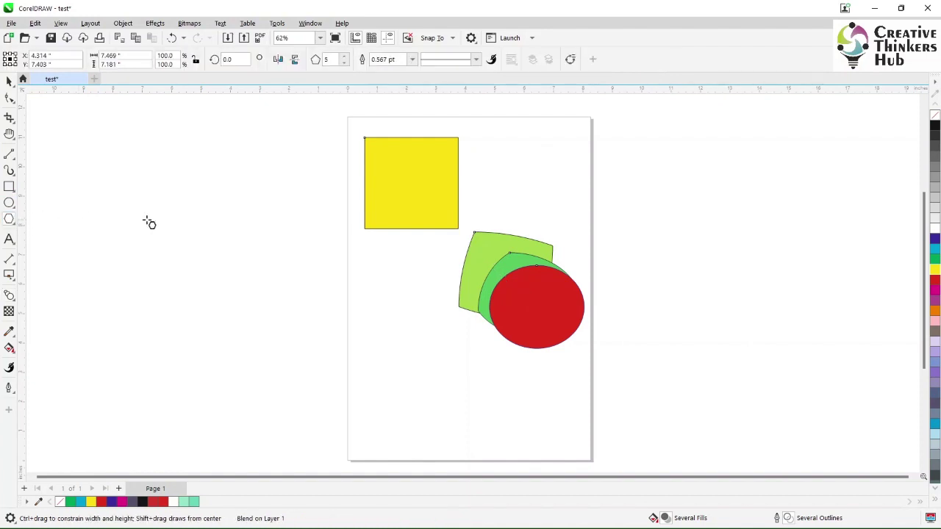
left_click_drag(581, 137, 717, 244)
left_click(936, 239)
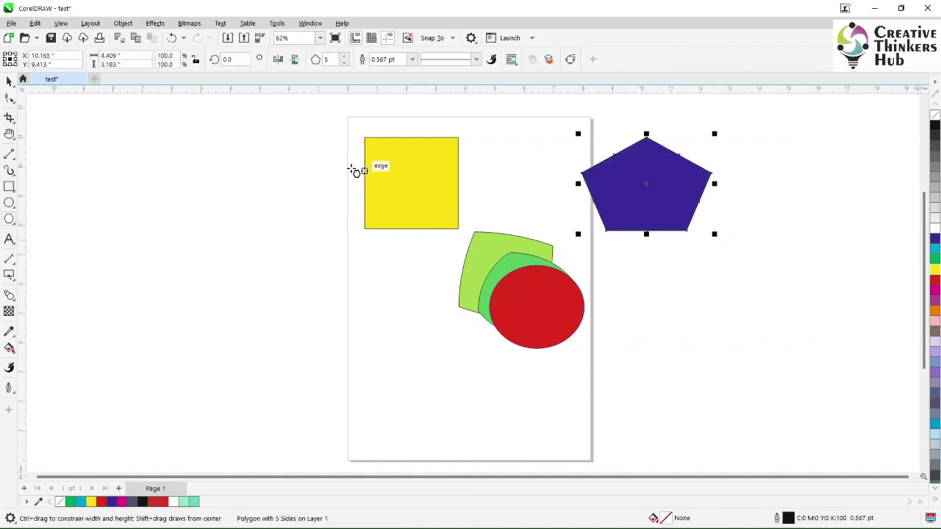
left_click(10, 218)
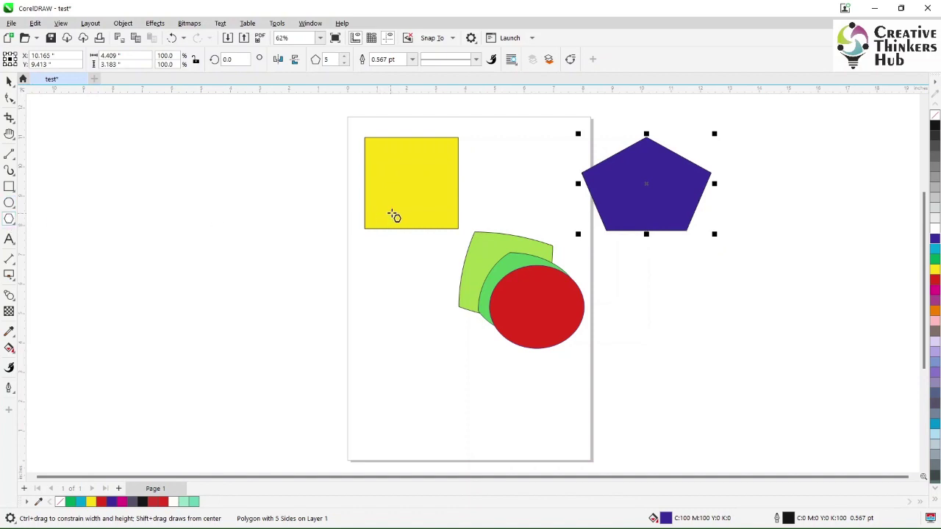
left_click(394, 216)
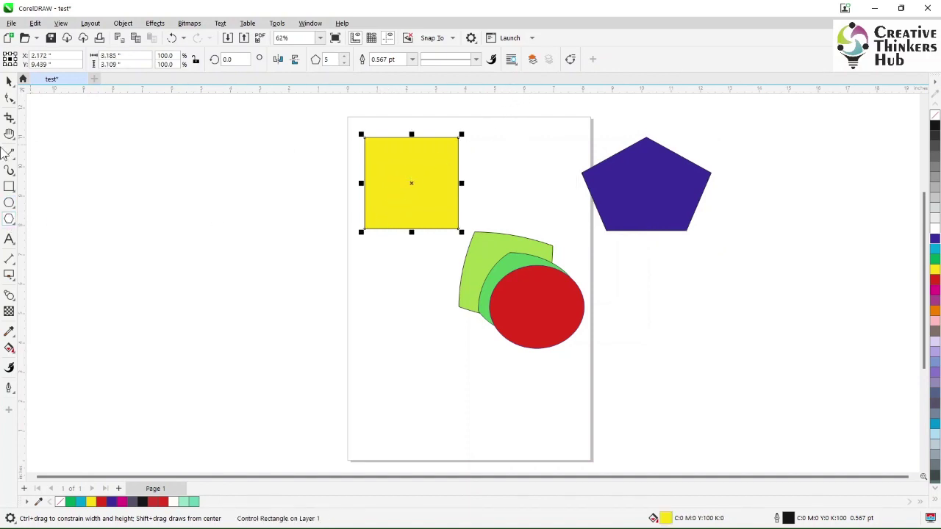
left_click(9, 81)
left_click(523, 167)
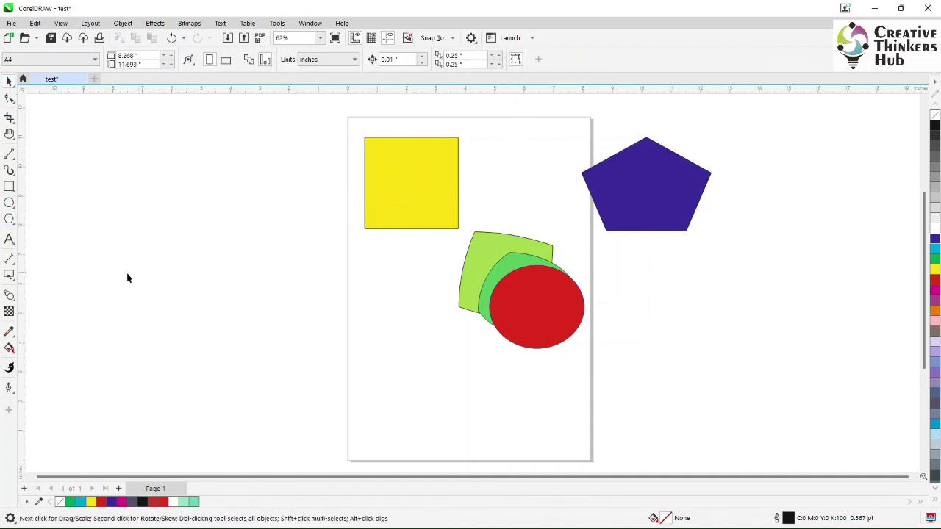
Blend the yellow square into the blue pentagon along a straight line with 20 steps and deselect the result
left_click(10, 295)
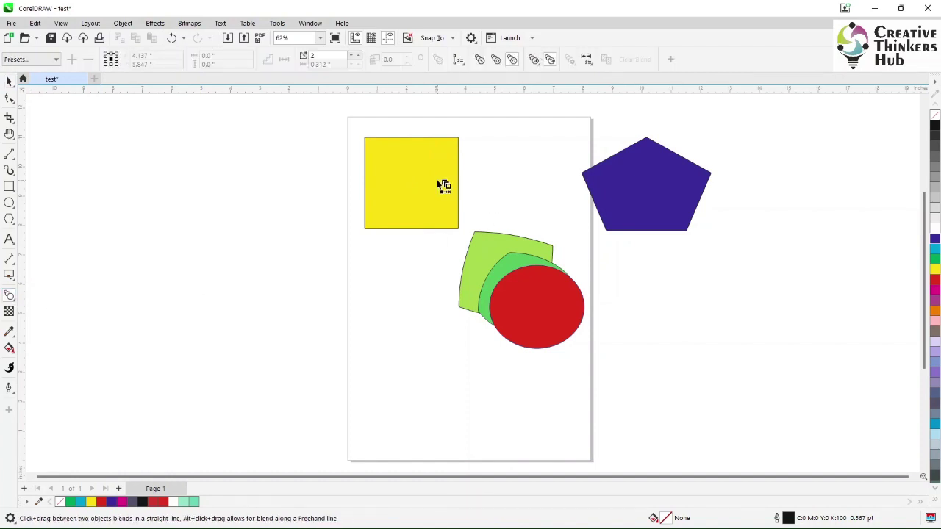
left_click_drag(444, 185, 642, 190)
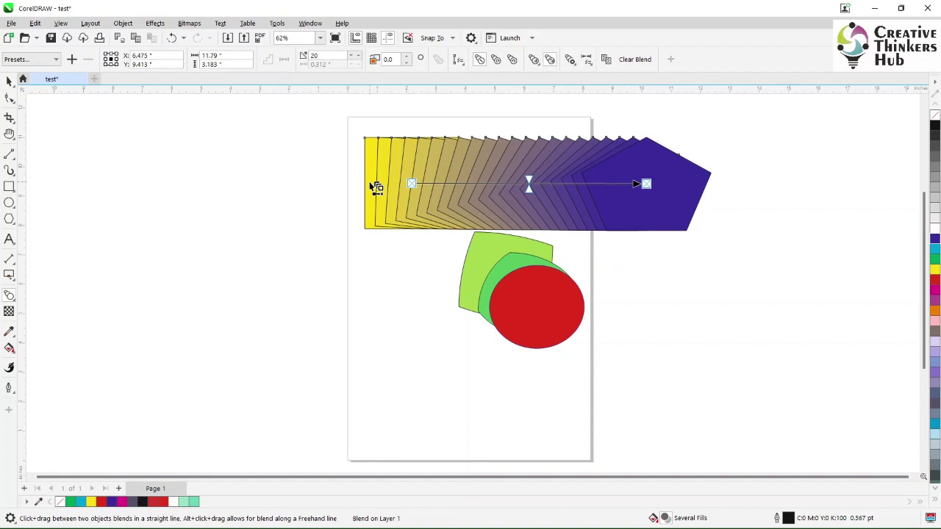
left_click(587, 60)
left_click(587, 61)
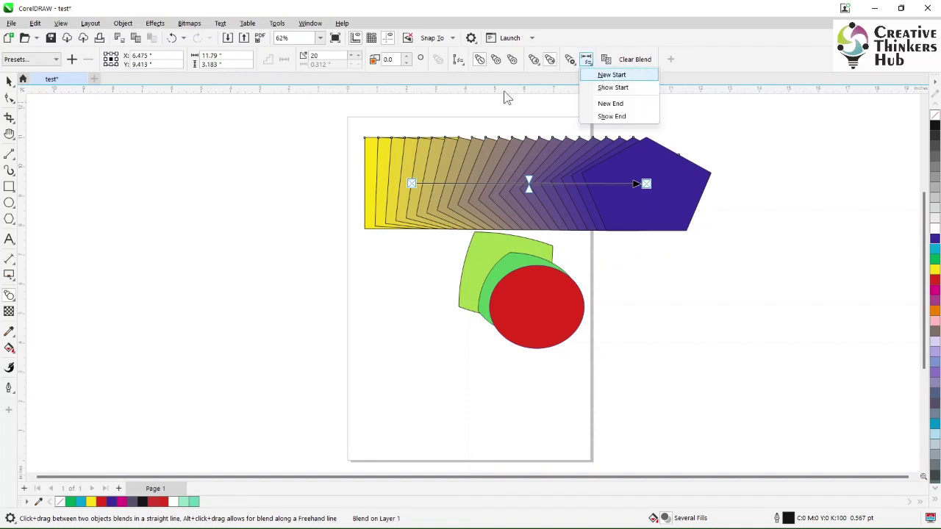
left_click(9, 90)
left_click(79, 177)
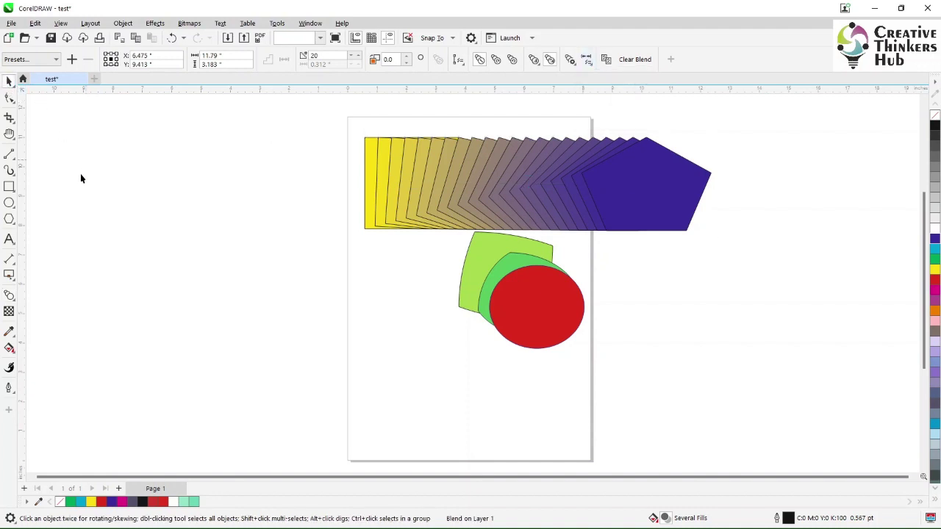
Draw a three-pointed star about 4.48" wide and 3.16" high on the lower part of the page
left_click(11, 220)
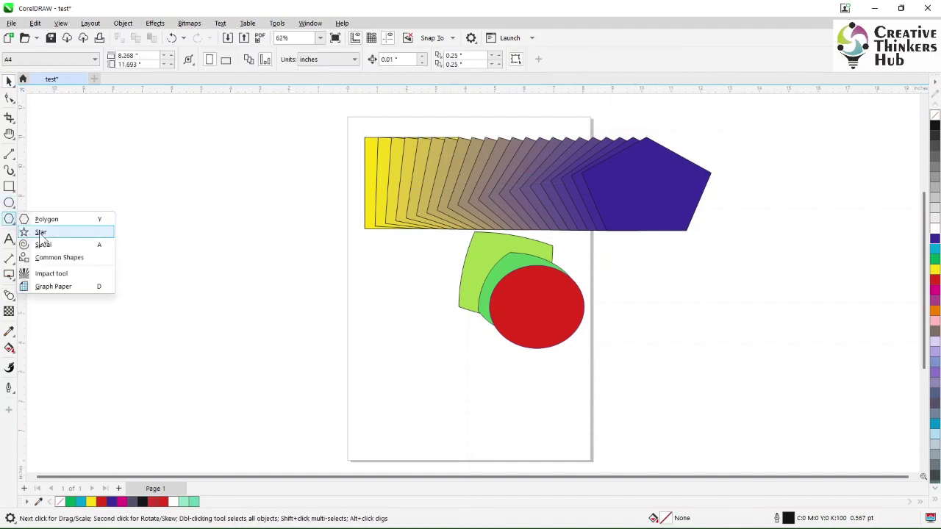
left_click(42, 232)
mouse_move(371, 337)
left_mouse_down()
mouse_move(461, 434)
mouse_move(522, 460)
mouse_move(502, 443)
left_mouse_up()
Reshape the three-pointed star into a straight-sided triangle and fill it light blue (C60 M40 Y0 K0)
left_click(10, 98)
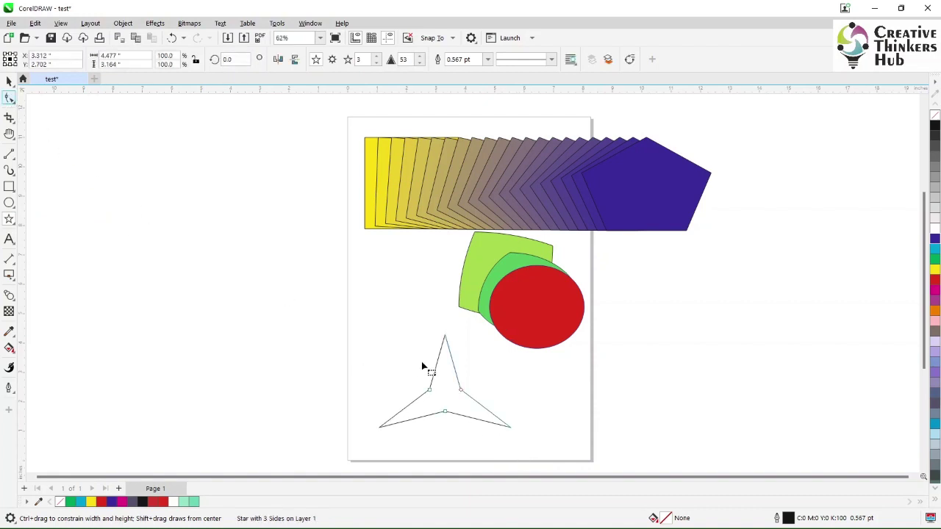
left_click_drag(430, 393, 389, 368)
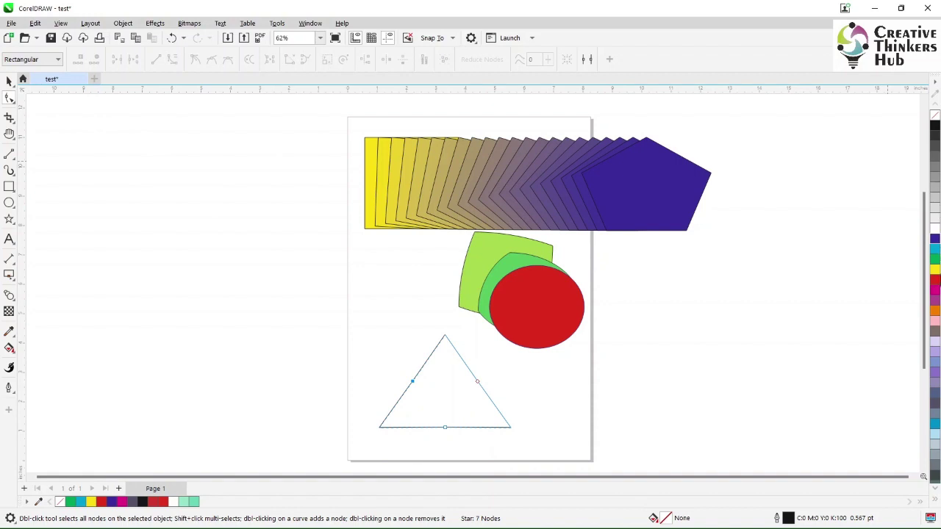
left_click(936, 372)
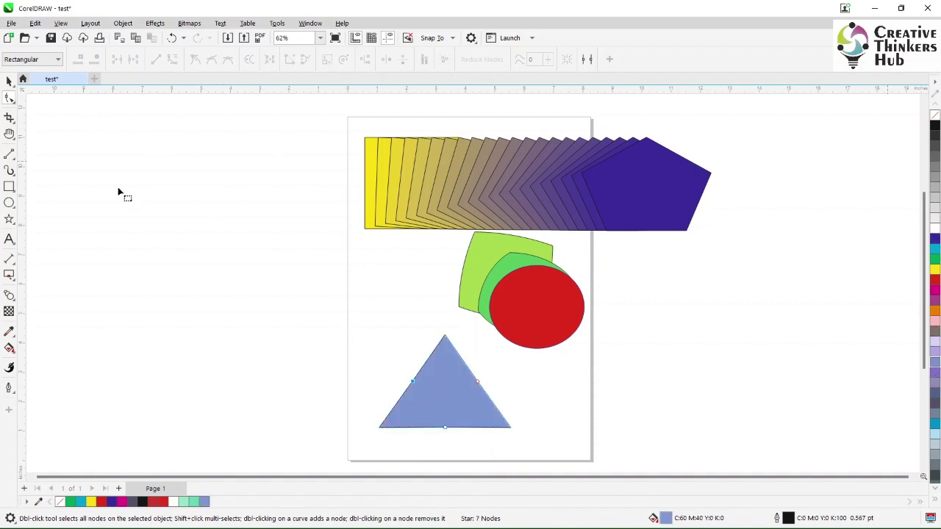
left_click(9, 81)
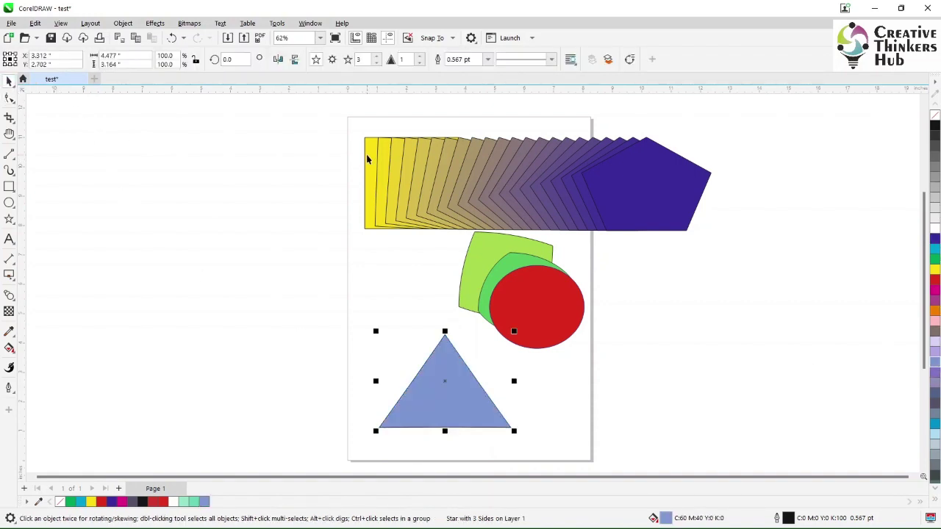
Try to assign a new start object to the blend between the square and the pentagon
left_click(365, 155)
left_click(521, 175)
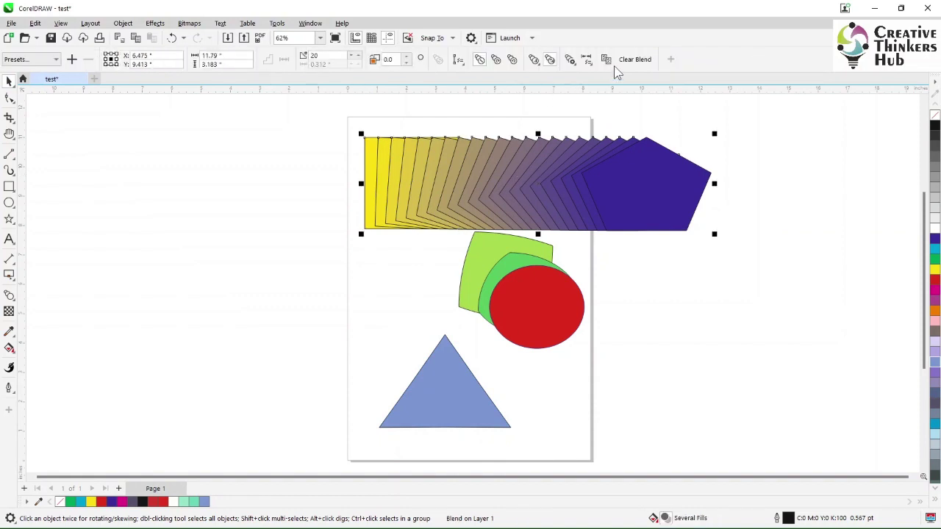
left_click(588, 62)
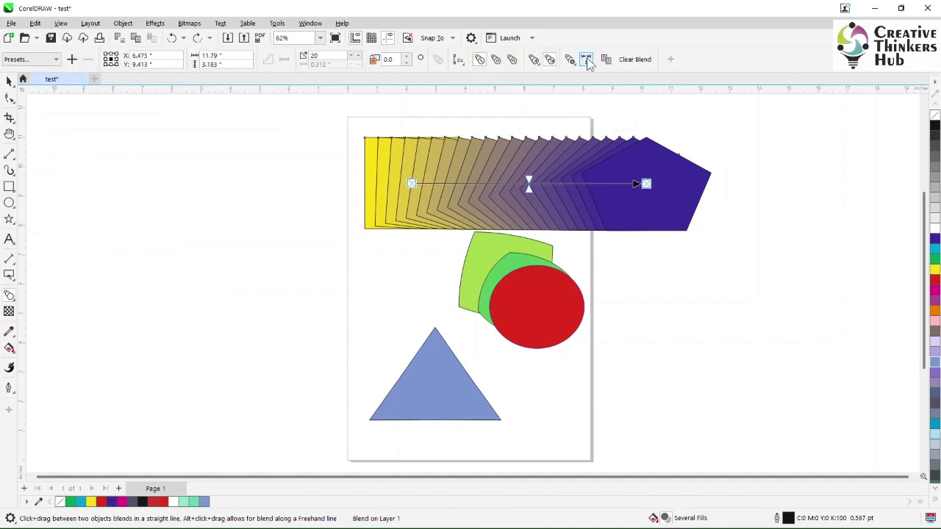
left_click(587, 62)
left_click(596, 75)
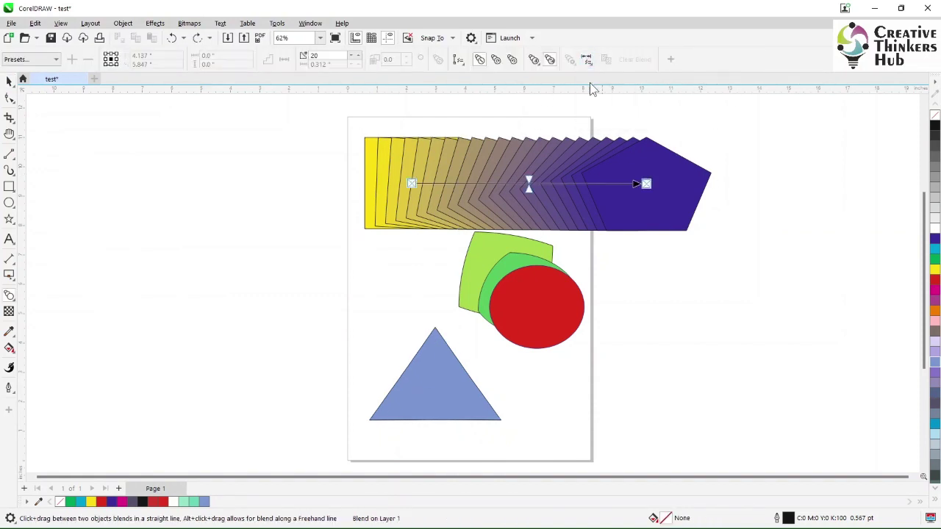
left_click(368, 177)
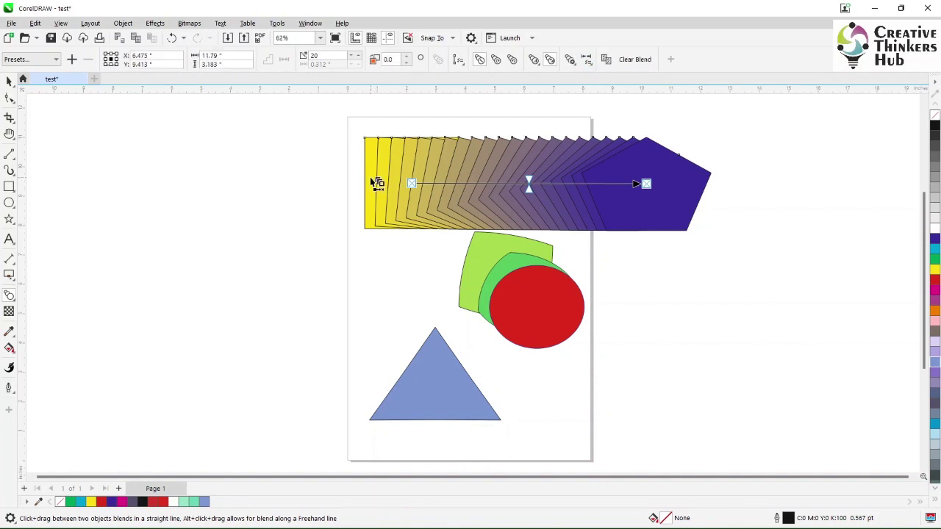
Blend the yellow square into the light blue triangle, and the triangle with the blue pentagon, using 20 steps each
left_click_drag(377, 195, 434, 372)
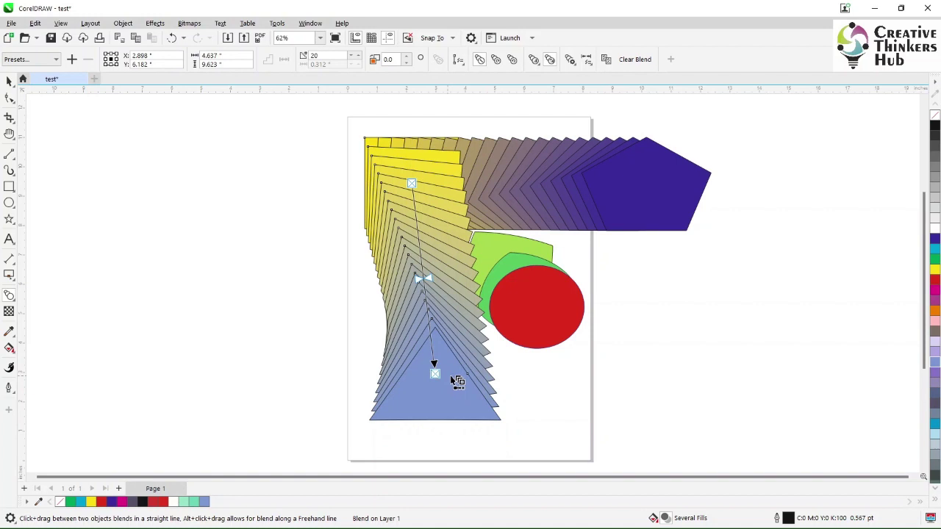
left_click_drag(457, 381, 646, 208)
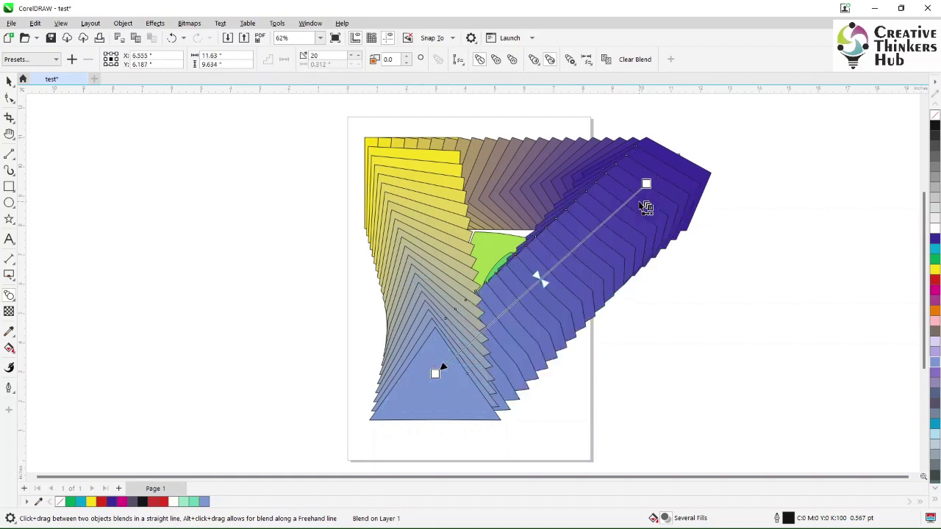
Reduce the blend between the light blue triangle and the dark blue pentagon to 5 steps
left_click(354, 59)
left_click(353, 59)
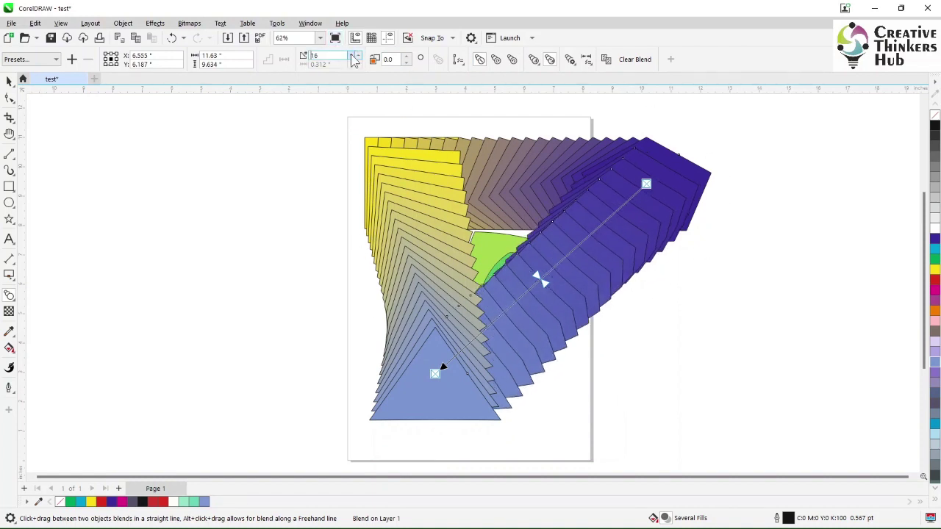
left_click(353, 59)
left_click(354, 59)
left_click(353, 59)
left_click(354, 59)
left_click(353, 59)
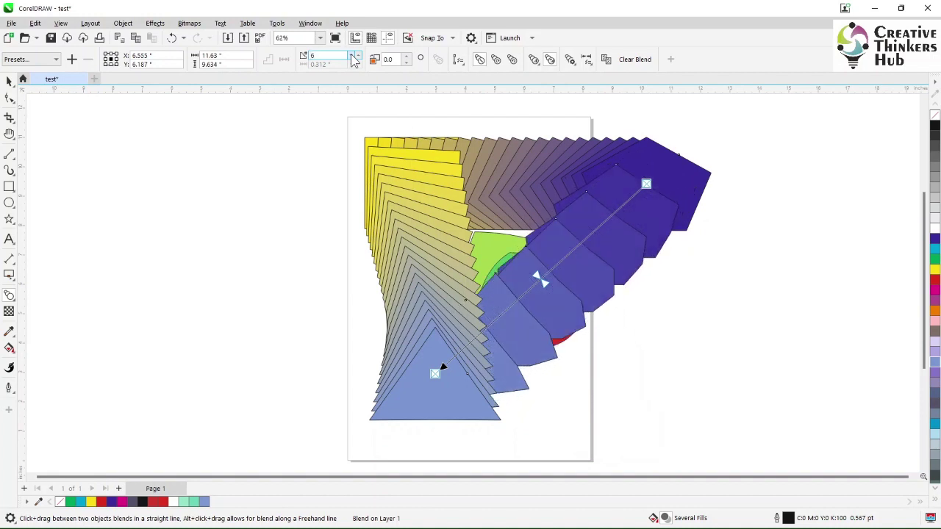
left_click(354, 59)
left_click(354, 59)
left_click(354, 59)
left_click(354, 59)
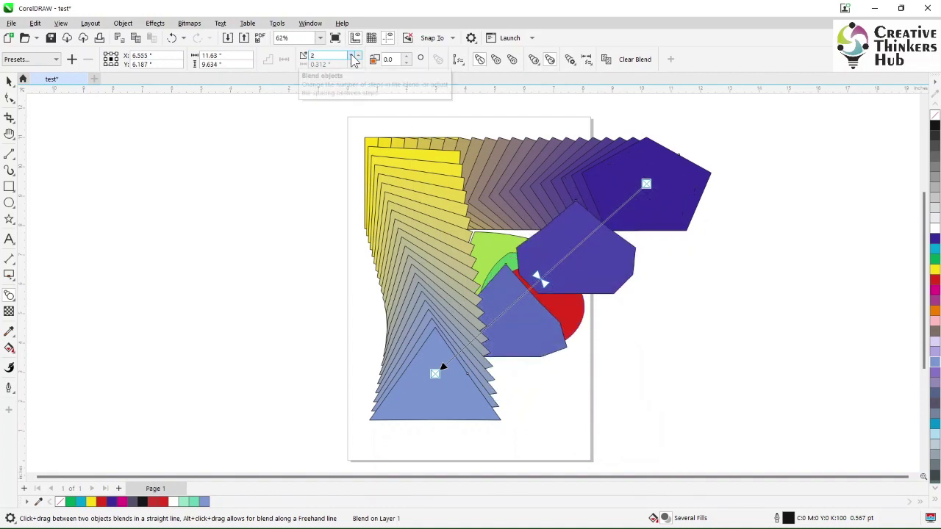
left_click(353, 55)
left_click(353, 55)
left_click(352, 55)
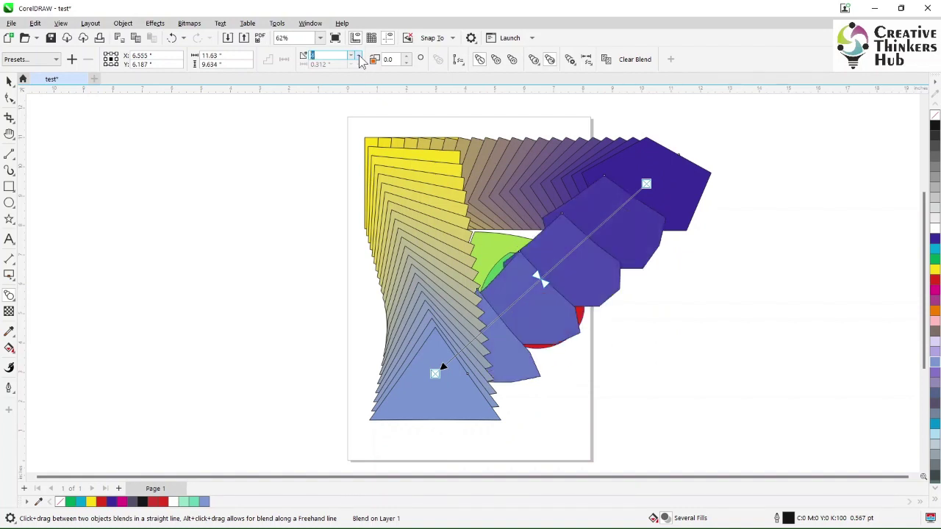
Set the number of steps in the blend between the yellow square and the light blue triangle to 19
left_click(400, 179)
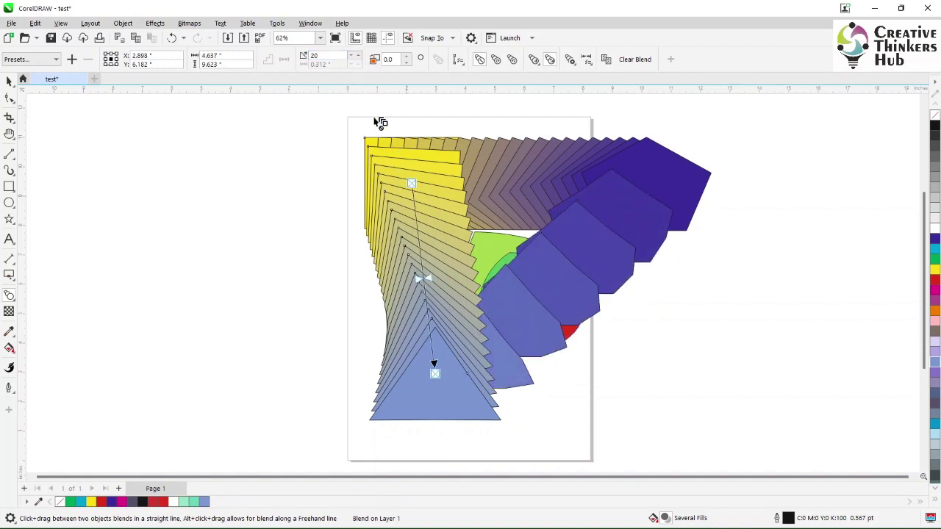
left_click(353, 56)
left_click(353, 55)
left_click(353, 55)
left_click(353, 55)
left_click(353, 55)
left_click(352, 55)
left_click(353, 56)
left_click(353, 56)
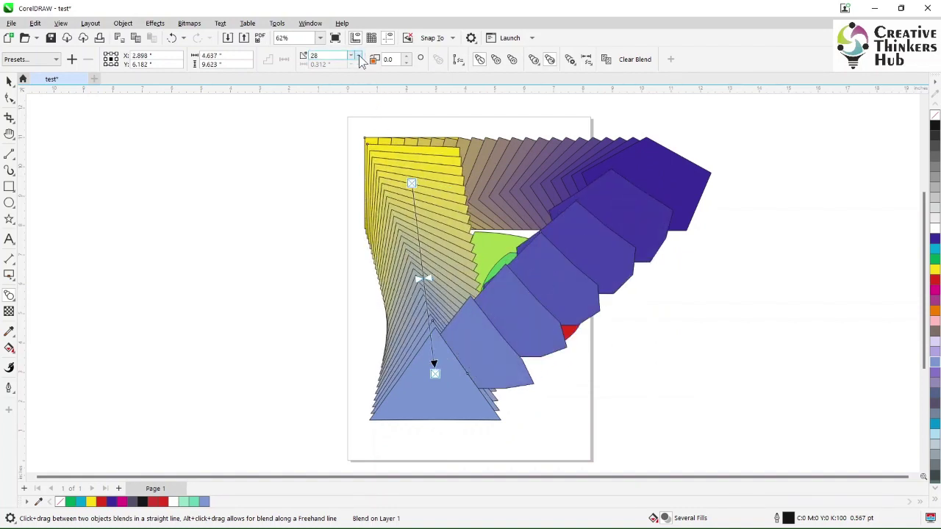
left_click(354, 56)
left_click(353, 56)
left_click(353, 55)
left_click(353, 56)
left_click(352, 60)
left_click(353, 59)
left_click(353, 59)
left_click(353, 59)
left_click(353, 59)
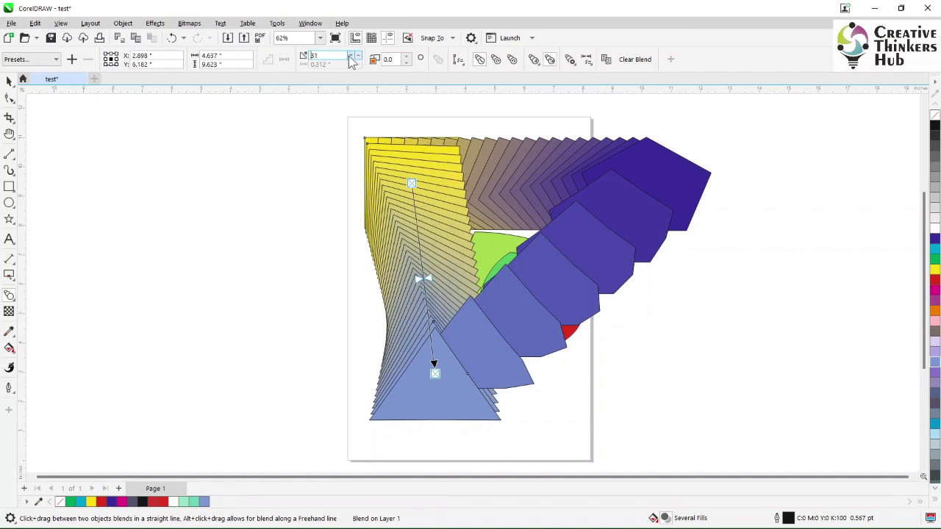
left_click(351, 60)
left_click(352, 60)
left_click(351, 59)
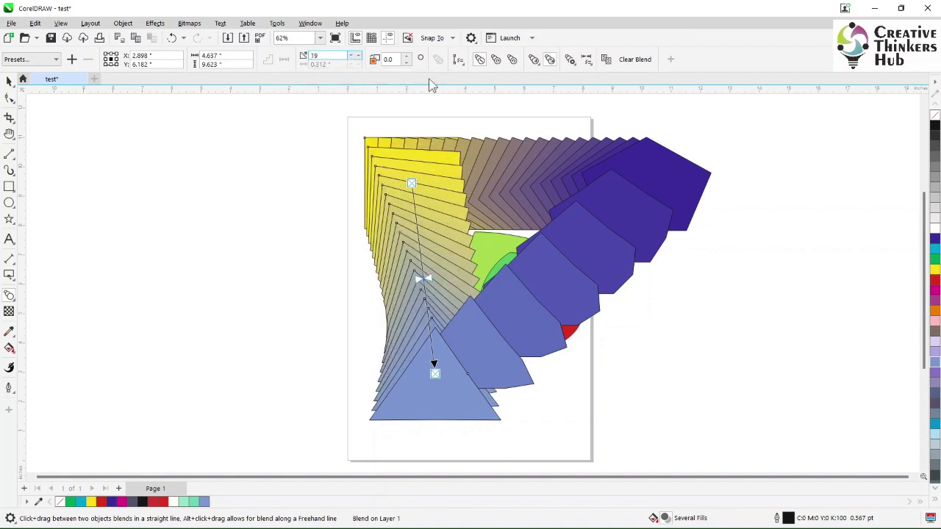
Split the square-to-triangle blend at an intermediate shape near the triangle and move that shape far out to the left of the page
left_click(569, 61)
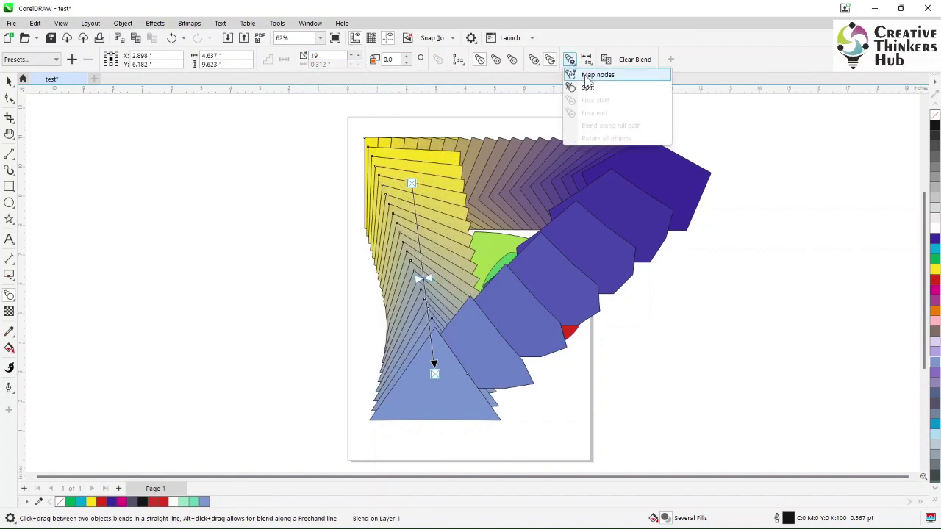
left_click(592, 89)
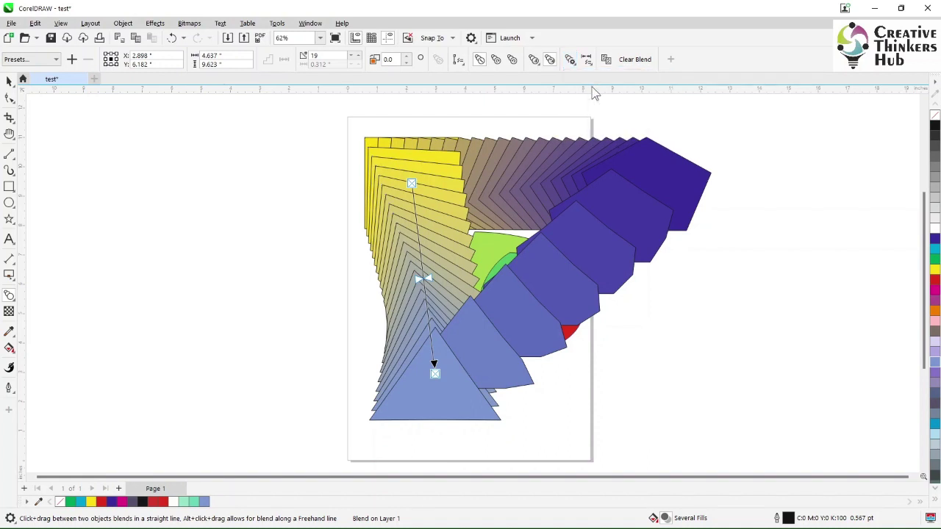
left_click(426, 302)
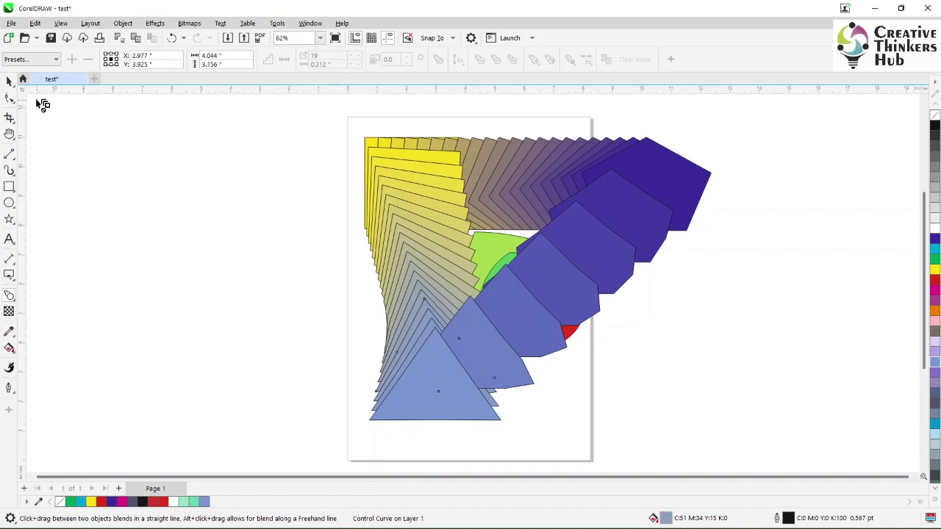
left_click(9, 81)
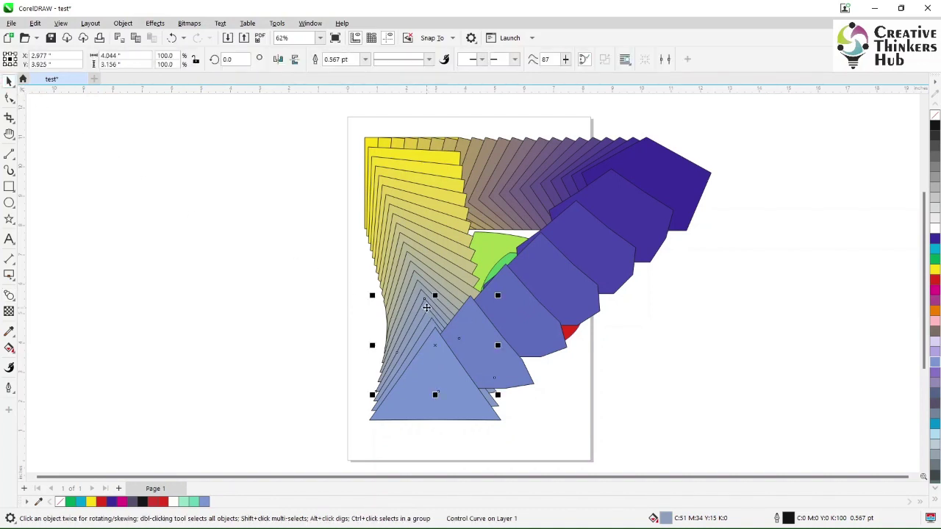
left_click_drag(427, 307, 180, 255)
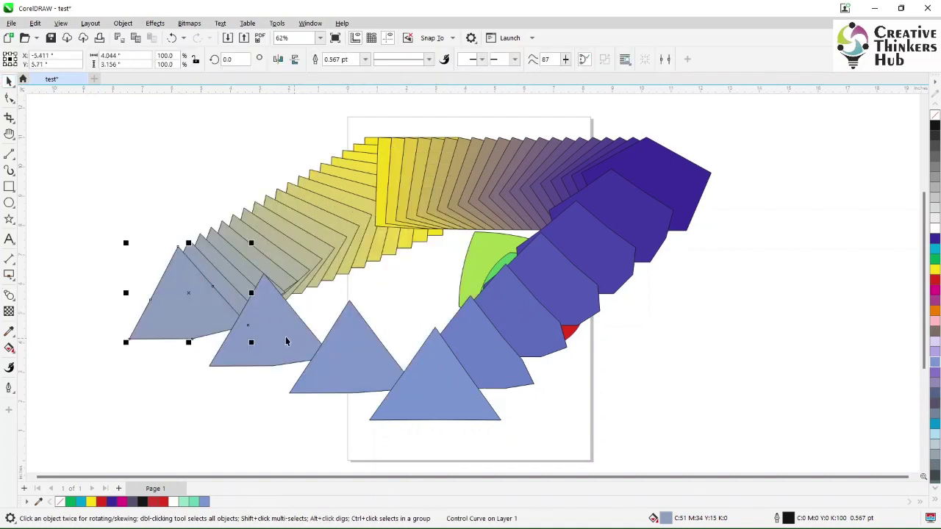
left_click_drag(176, 312, 124, 335)
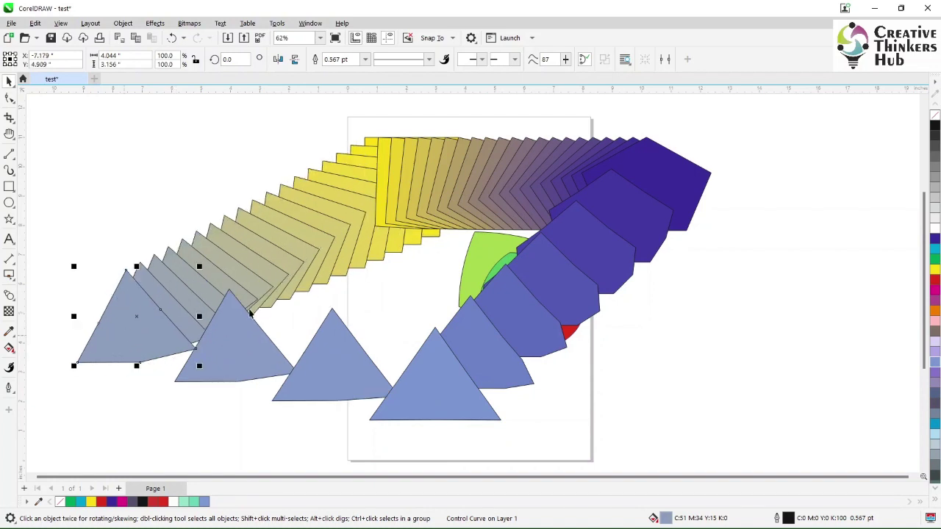
Split the square-to-pentagon blend at an intermediate shape near the pentagon and move that shape up above the page's upper edge
left_click(502, 198)
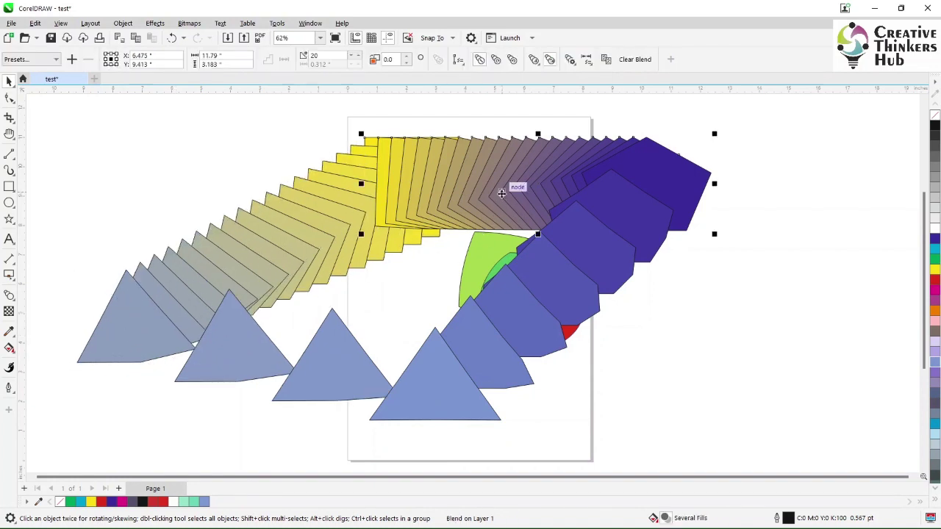
left_click(571, 61)
left_click(592, 89)
left_click(546, 159)
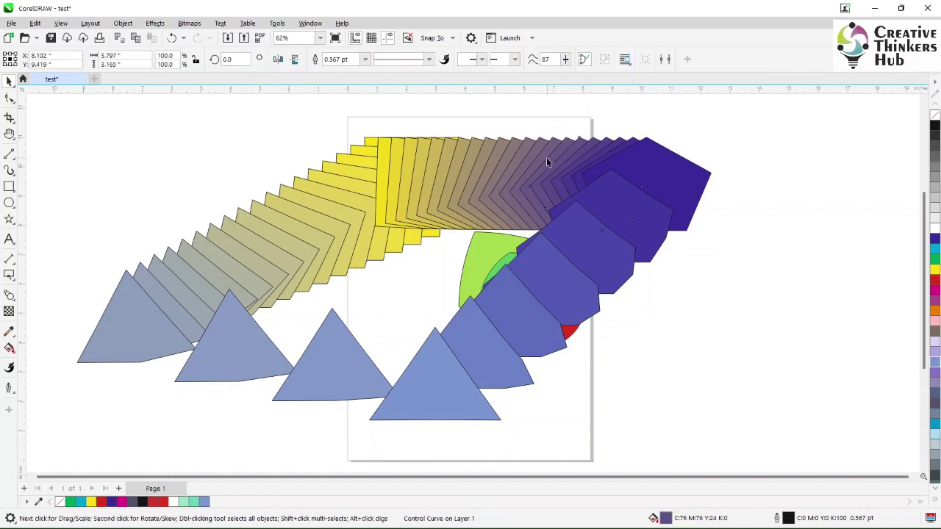
left_click_drag(561, 153, 525, 118)
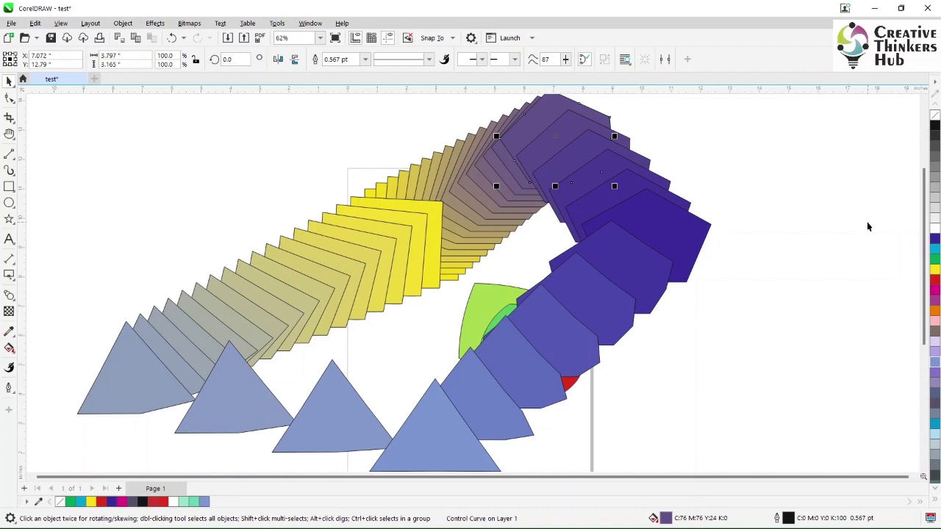
Undo the last move of the split shape and delete all objects from the drawing
key("ctrl+z")
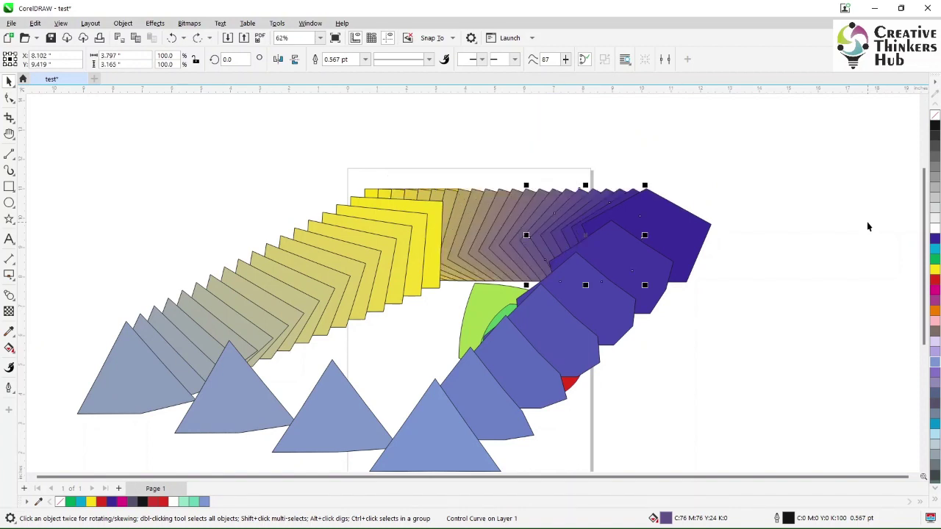
key("ctrl+a")
key("Delete")
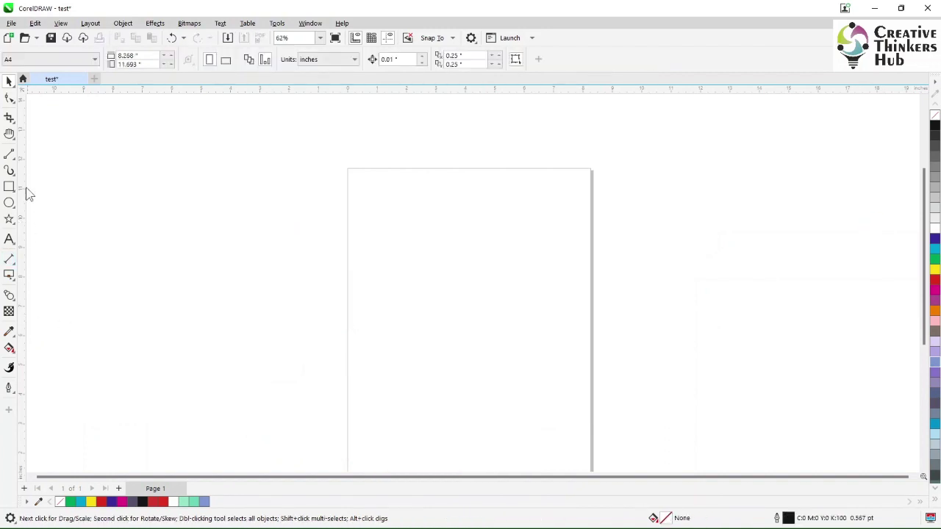
Draw a rectangle about 2.54" by 2.37" at the page's upper left and a circle about 2.15" across at the lower right
left_click(9, 187)
left_click_drag(364, 208, 439, 278)
left_click(8, 208)
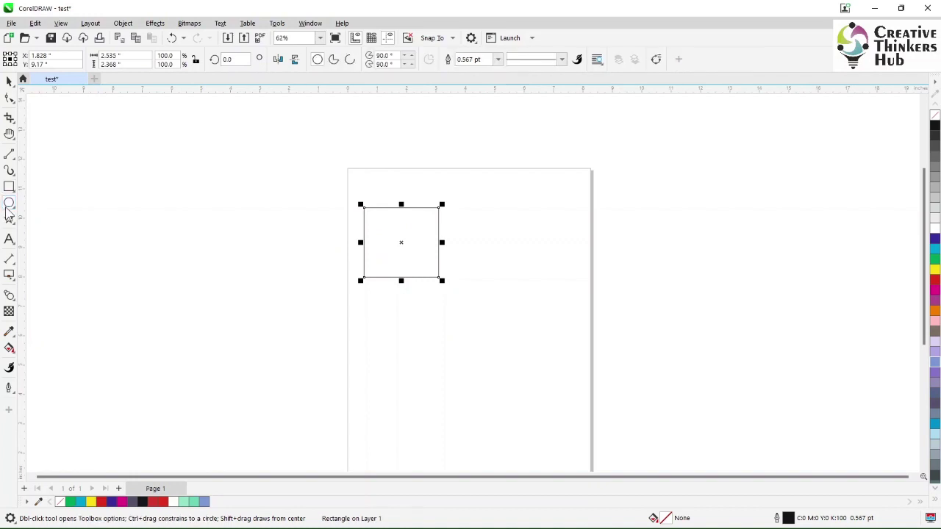
left_click_drag(502, 388, 568, 454)
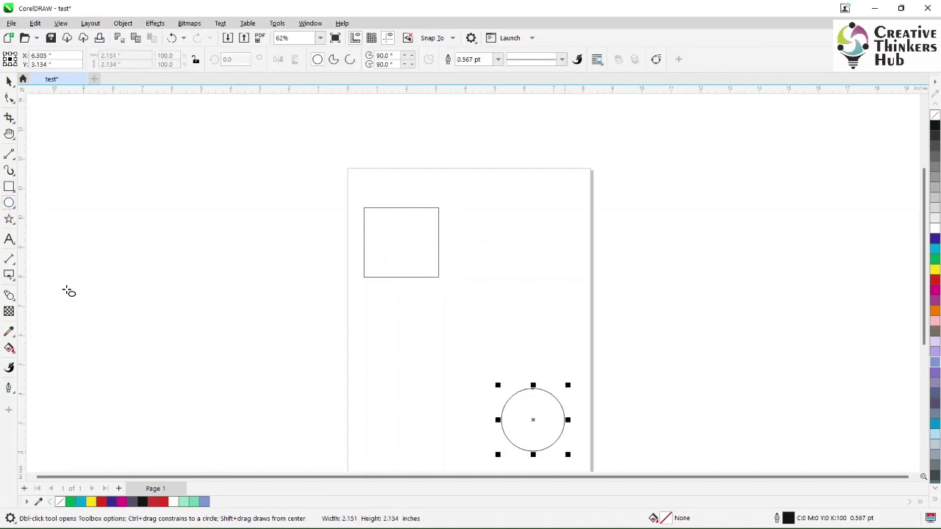
Distort the circle with the Distort tool's push and pull mode at an amplitude of about 37
left_click(11, 300)
left_click(56, 337)
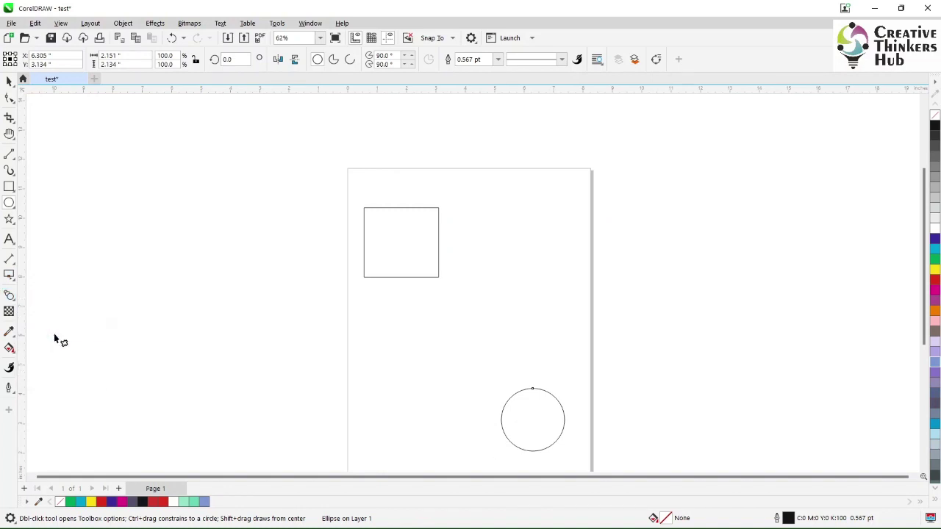
left_click_drag(365, 224, 375, 246)
key("ctrl+z")
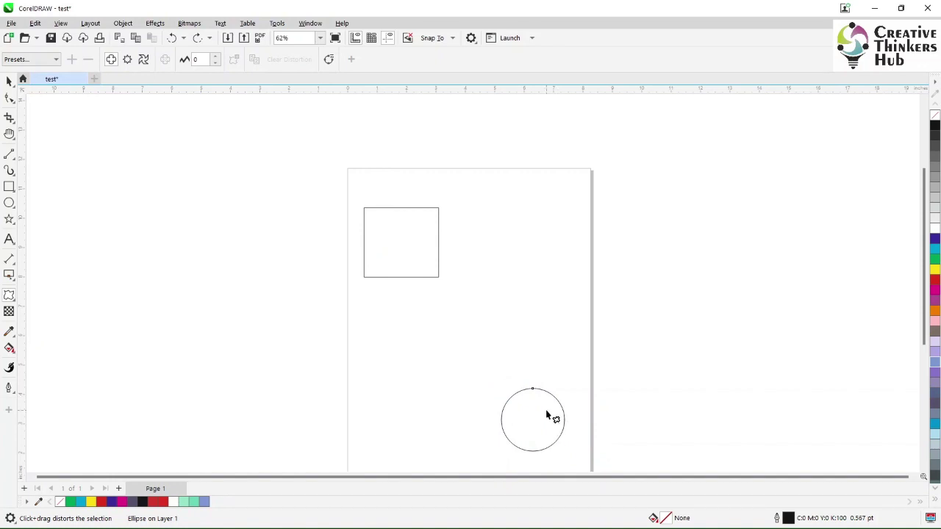
left_click_drag(555, 413, 572, 409)
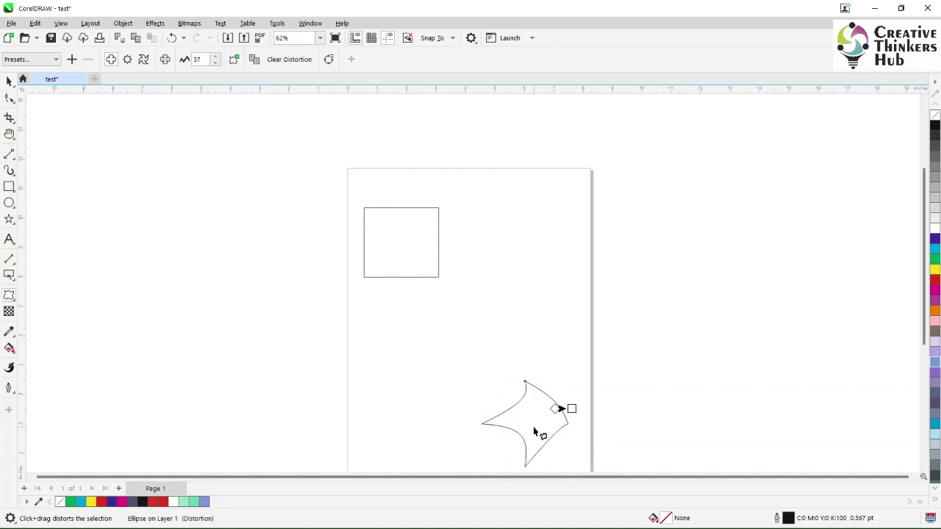
Select the rectangle and try a push and pull distortion on it from its left edge at an amplitude of about 60
left_click(9, 82)
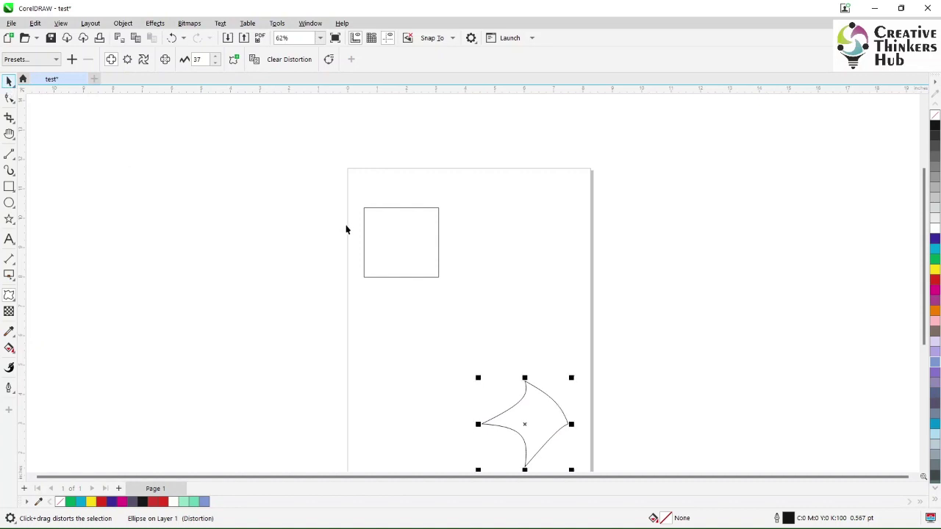
left_click(379, 237)
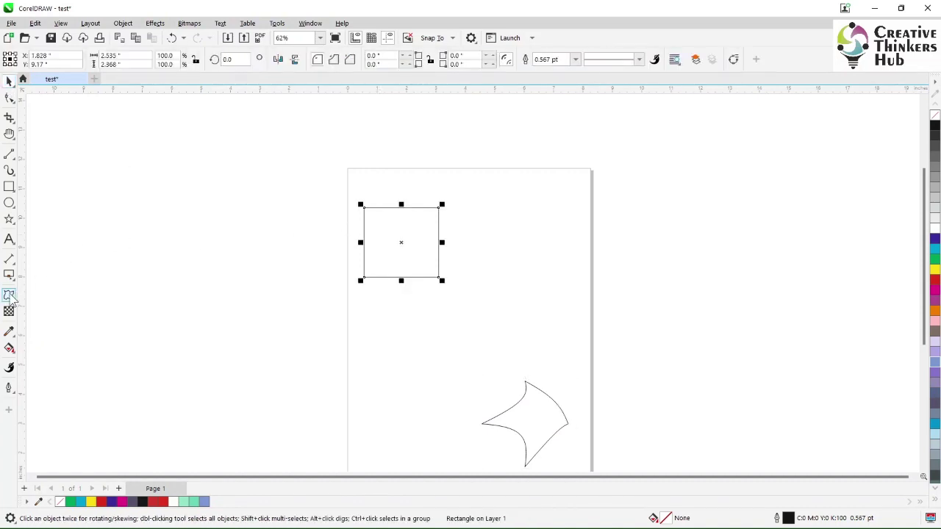
left_click(9, 294)
left_click_drag(351, 242, 377, 243)
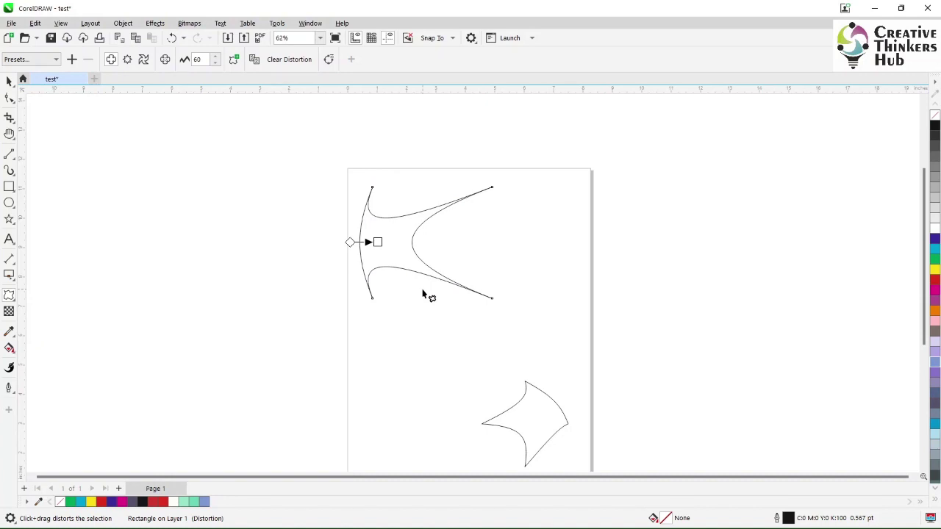
key("ctrl+z")
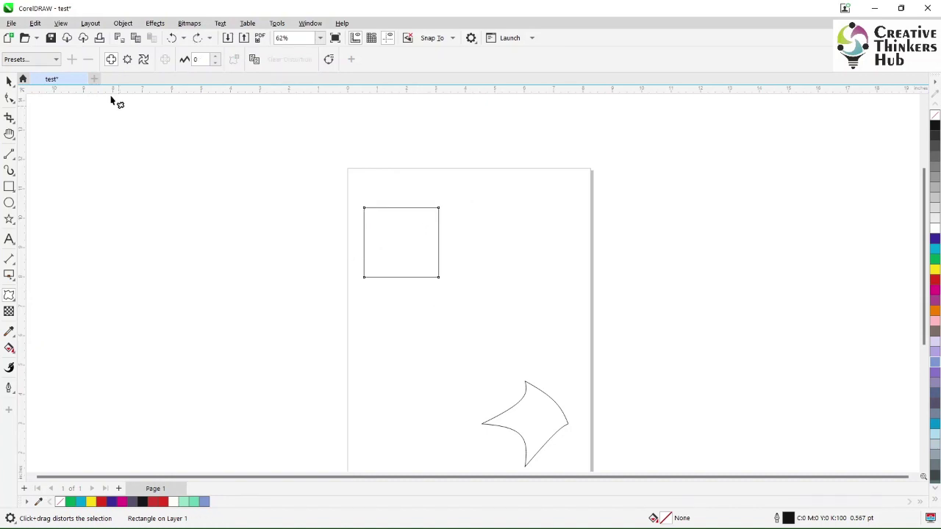
Try the Pull Corners and Push Corners distortion presets on the rectangle
left_click(45, 63)
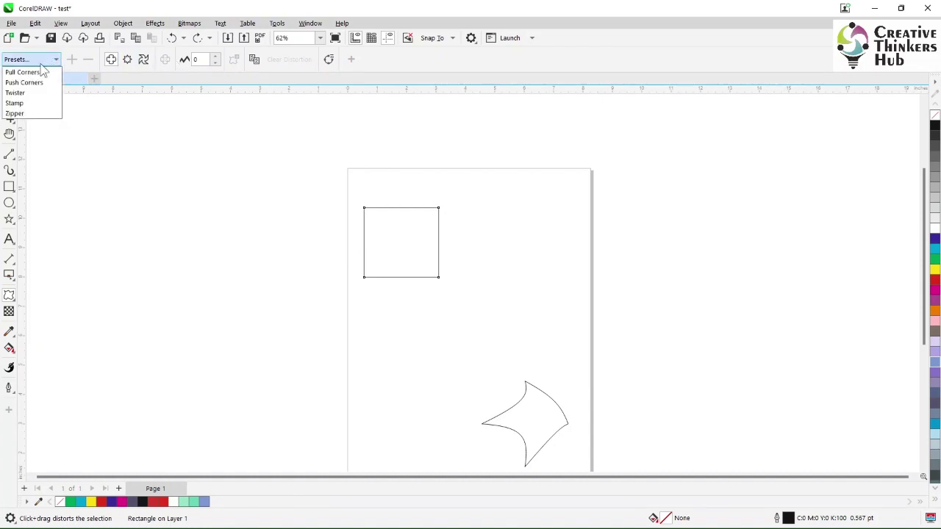
left_click(37, 71)
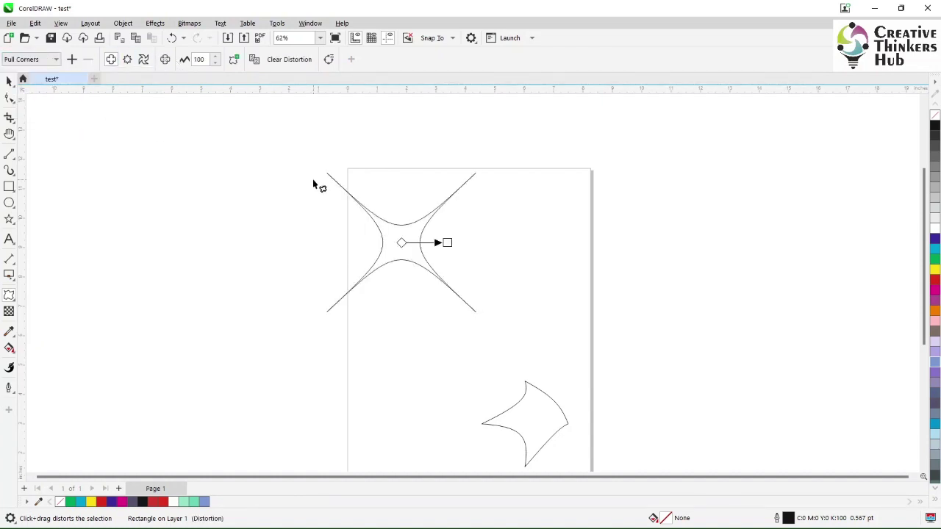
left_click(33, 62)
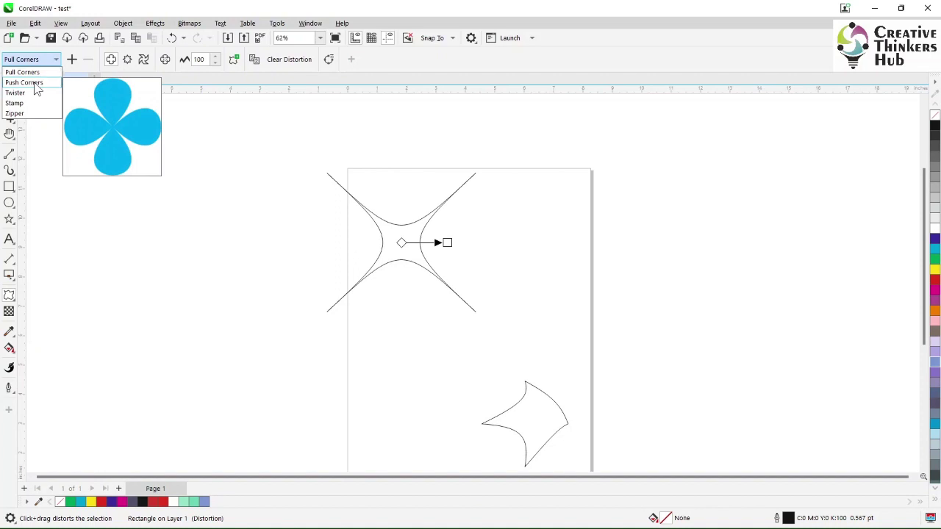
left_click(34, 83)
Try the Twister distortion preset on the rectangle and replace it with the Stamp preset
left_click(33, 62)
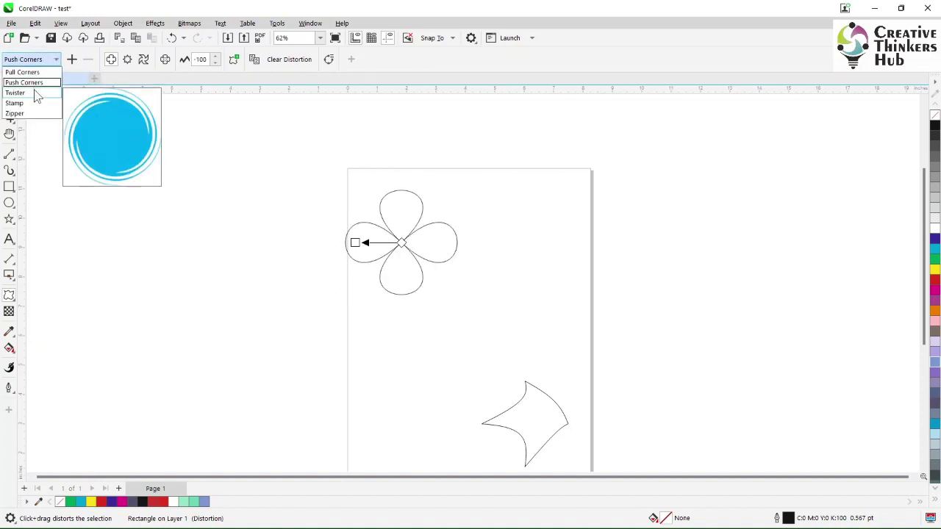
left_click(35, 93)
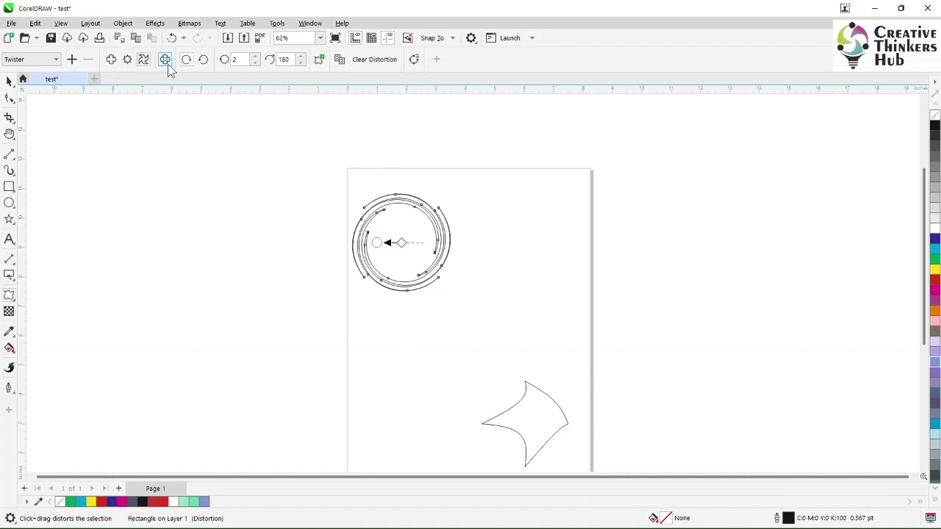
left_click(31, 62)
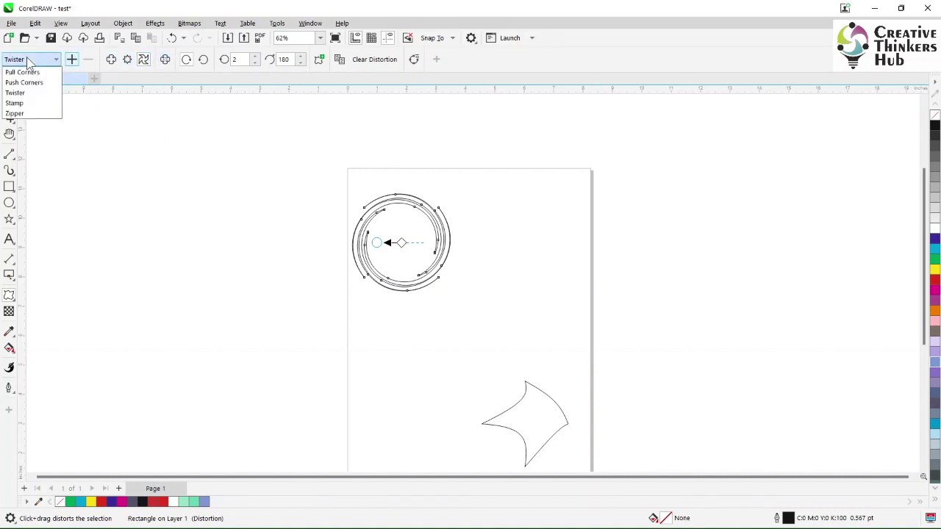
left_click(15, 103)
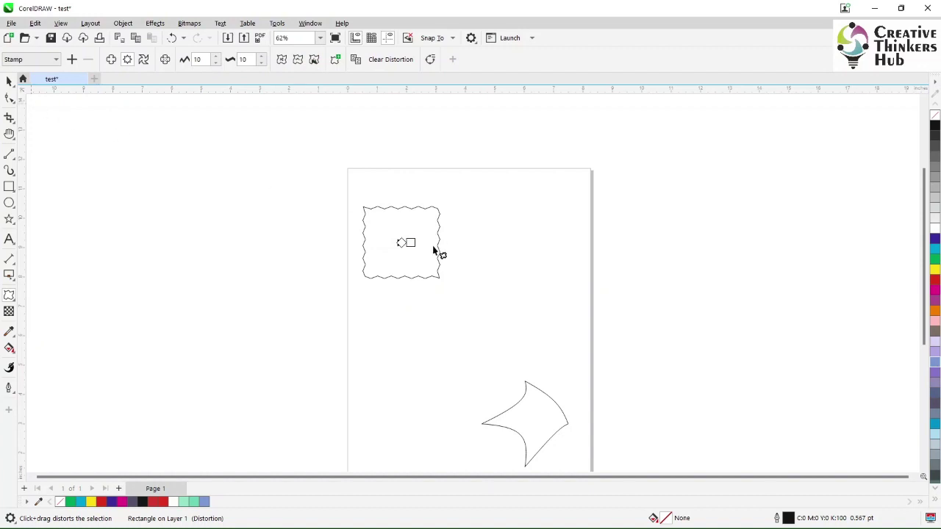
Set the rectangle's stamp distortion amplitude to about 15 and try the Zipper preset in its place
mouse_move(409, 242)
left_mouse_down()
mouse_move(508, 252)
mouse_move(588, 243)
mouse_move(262, 244)
mouse_move(437, 243)
mouse_move(414, 243)
left_mouse_up()
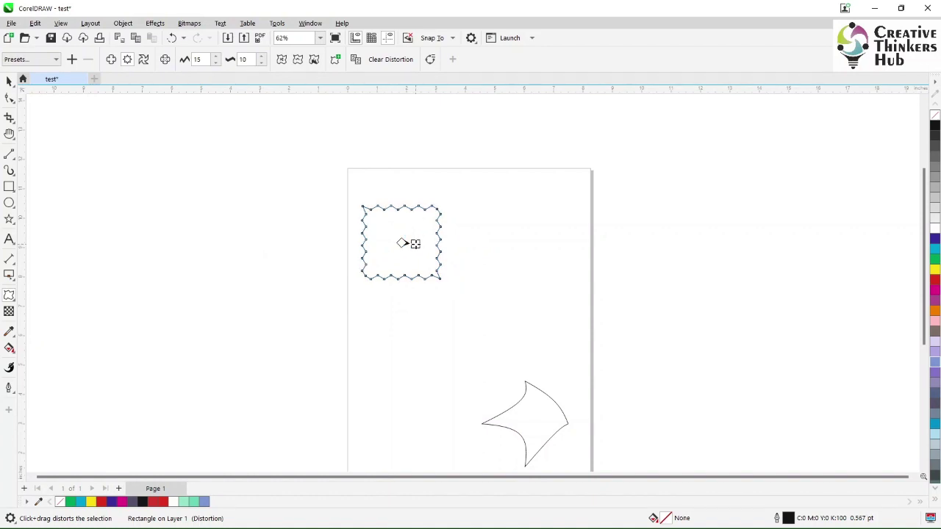
left_click(29, 60)
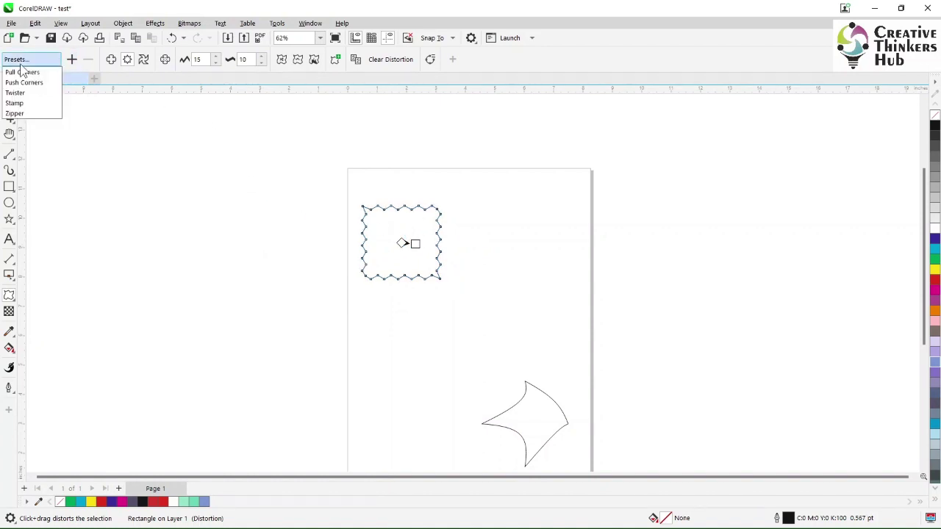
left_click(16, 114)
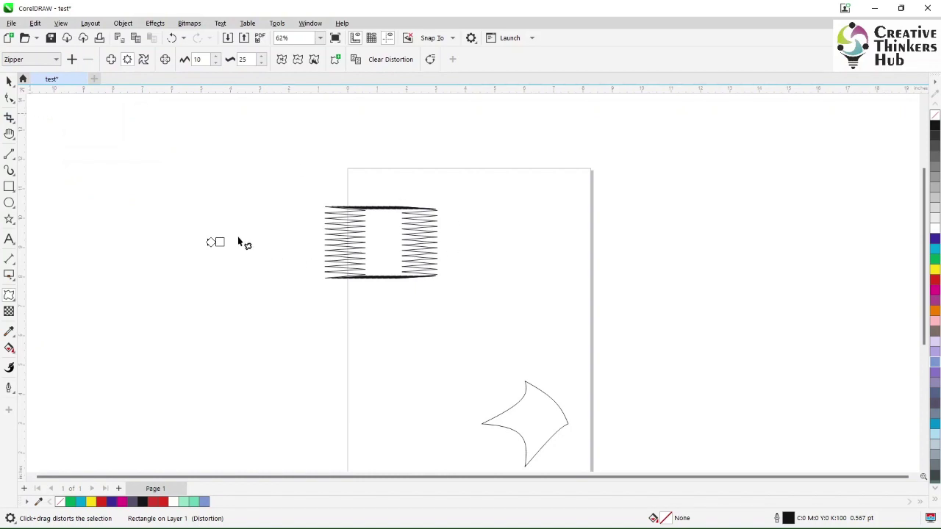
mouse_move(220, 242)
left_mouse_down()
mouse_move(510, 248)
mouse_move(210, 245)
left_mouse_up()
left_click(266, 281)
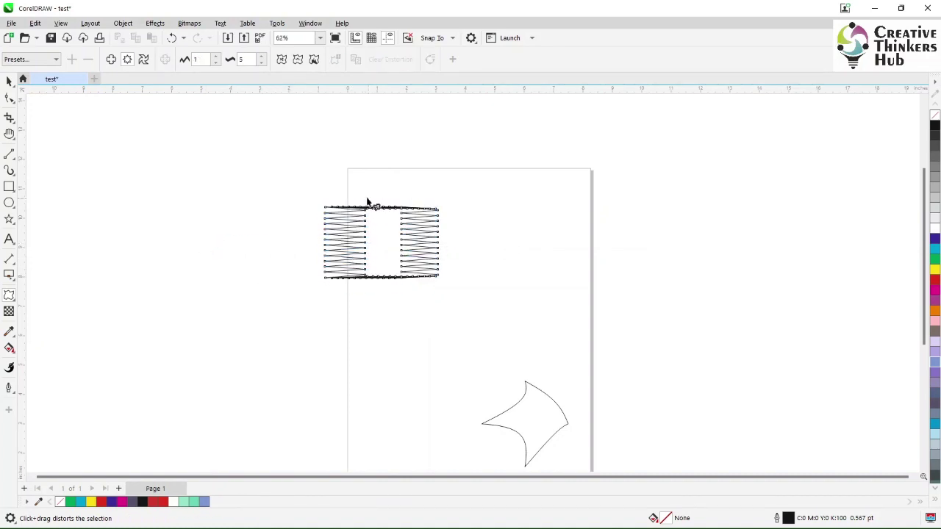
left_click(33, 59)
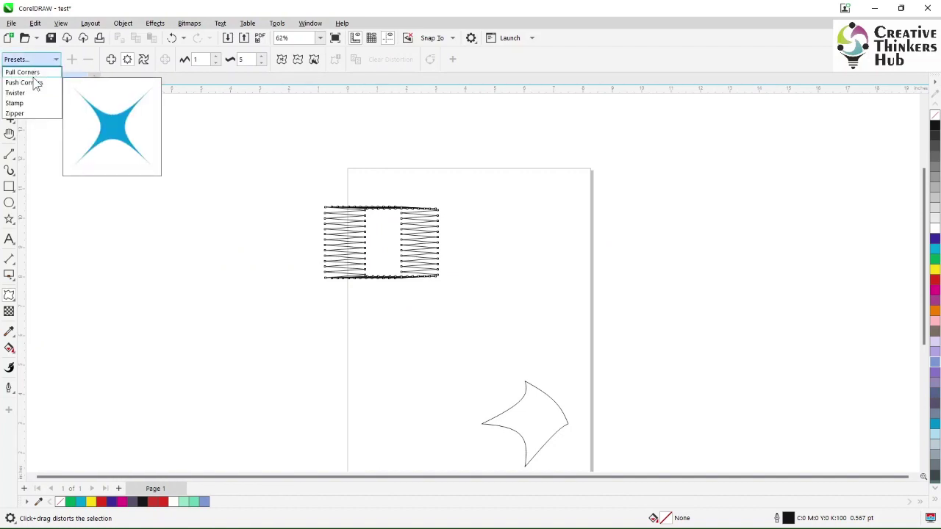
left_click(33, 111)
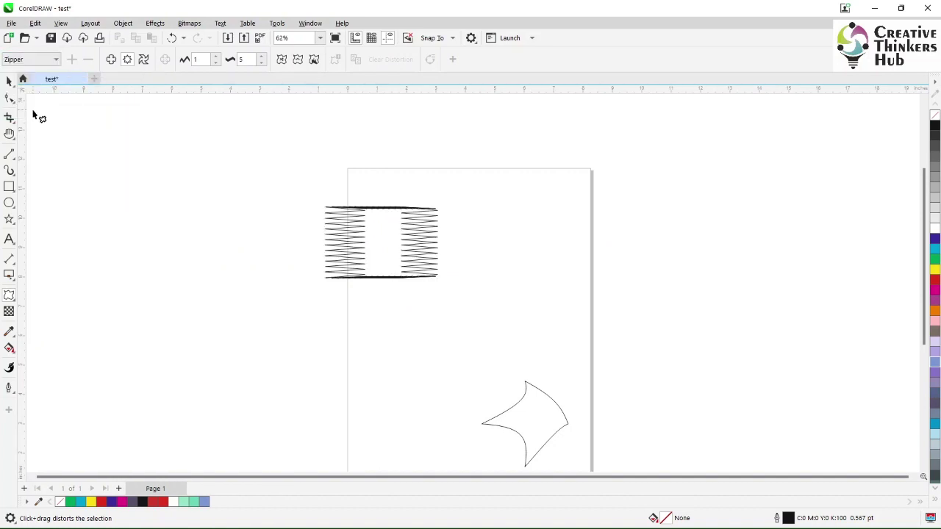
Undo the distortions on the rectangle and the circle back to their plain original shapes
left_click(145, 60)
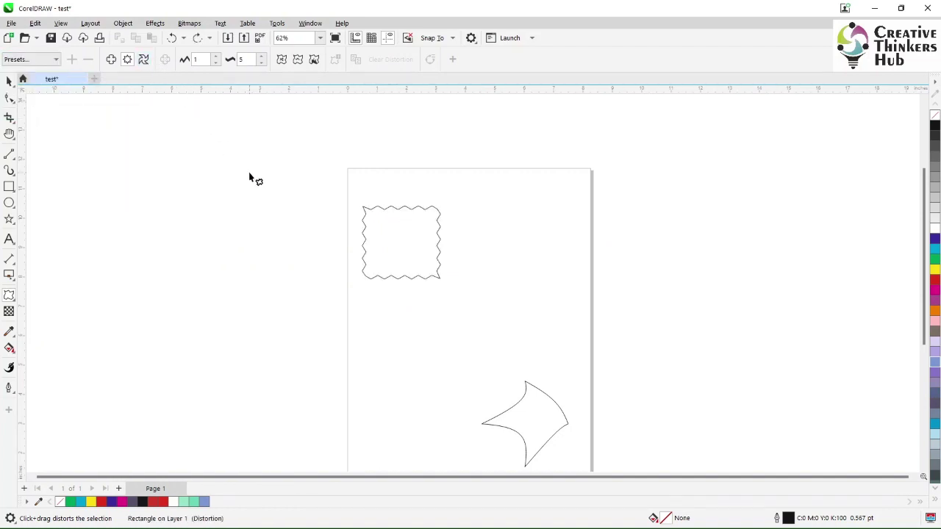
key("ctrl+z")
key("ctrl+z")
key("ctrl+z")
key("ctrl+z")
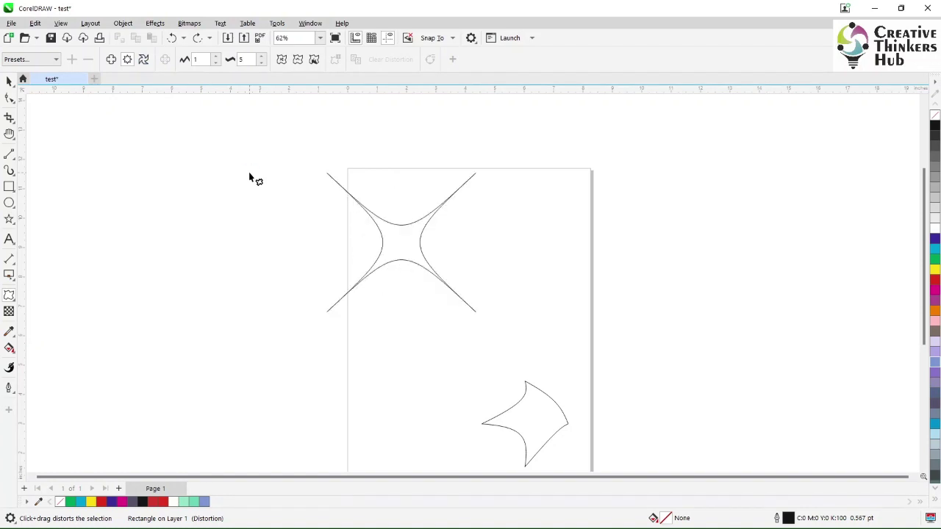
key("ctrl+z")
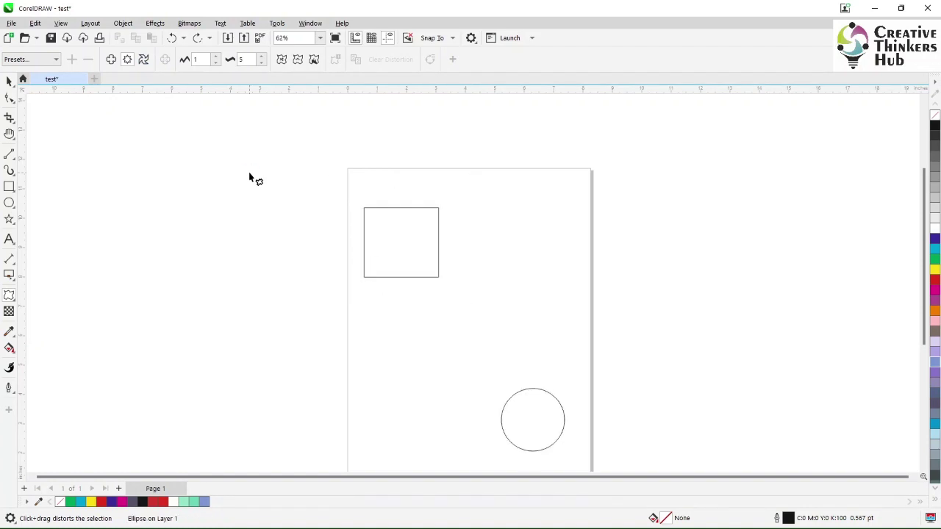
Try push and pull distortions on the rectangle, from inside at amplitude about 94 and from above its upper edge at about 121
left_click(110, 59)
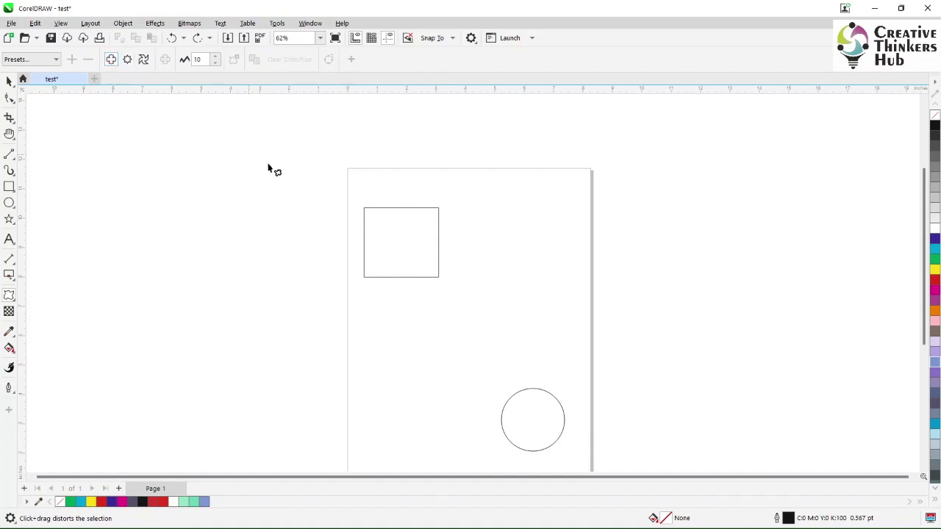
left_click(403, 230)
left_click_drag(403, 234, 446, 395)
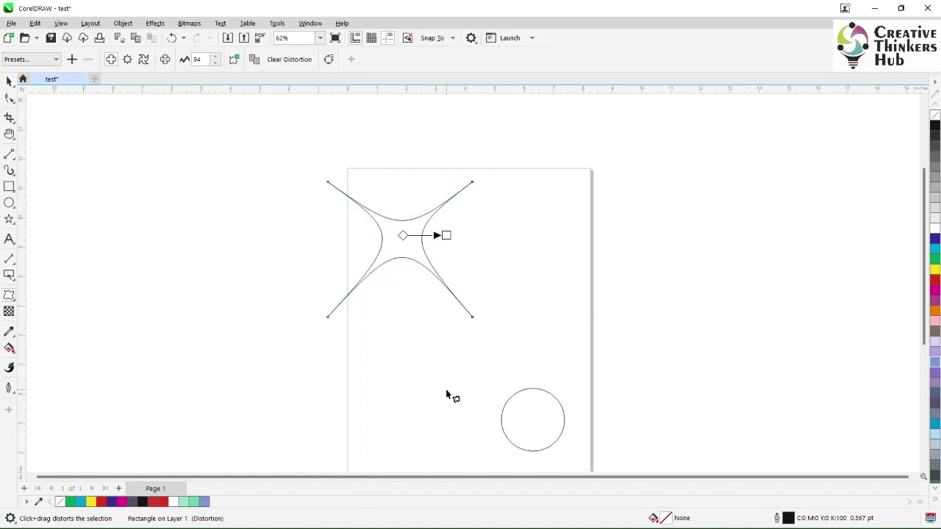
key("ctrl+z")
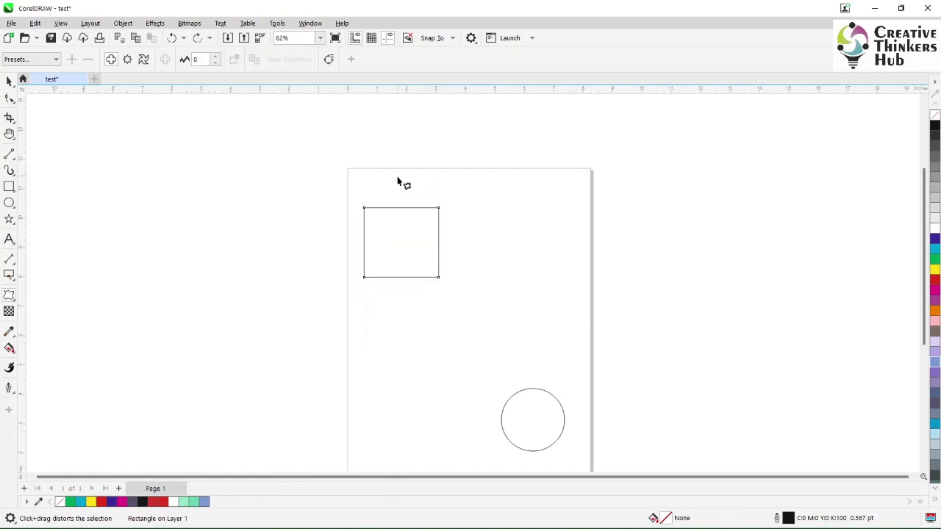
left_click_drag(397, 177, 453, 380)
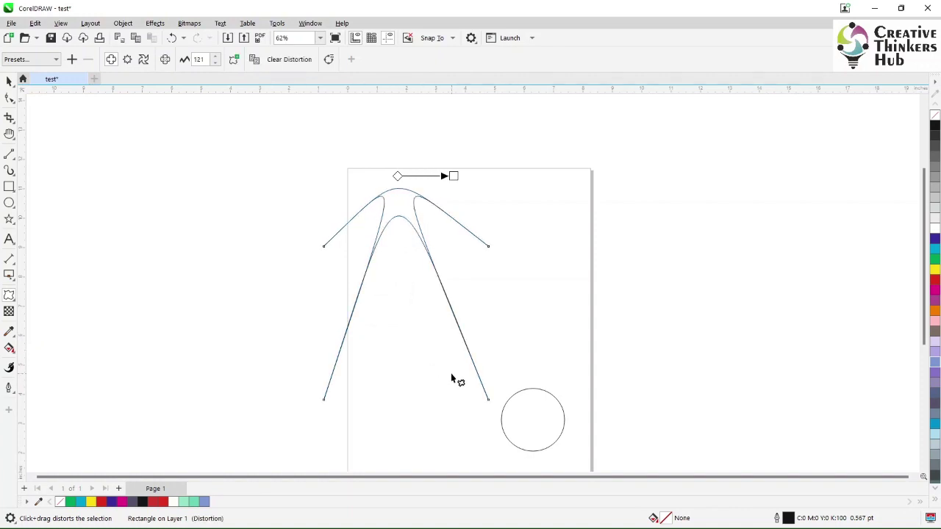
key("ctrl+z")
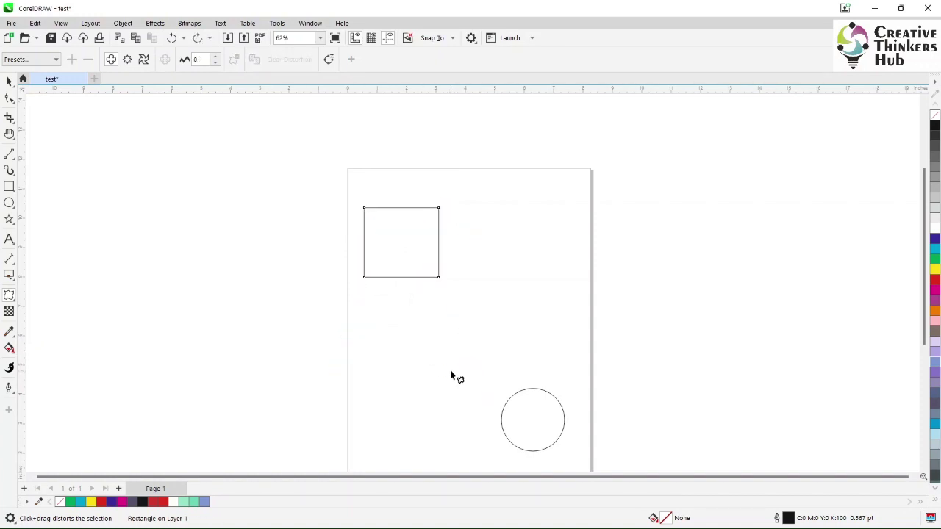
Try a zipper distortion from the rectangle's centre at an amplitude of about 20 and a frequency of 5
left_click(127, 60)
mouse_move(401, 243)
left_mouse_down()
mouse_move(450, 210)
mouse_move(479, 284)
mouse_move(345, 164)
mouse_move(382, 149)
mouse_move(394, 272)
mouse_move(410, 241)
left_mouse_up()
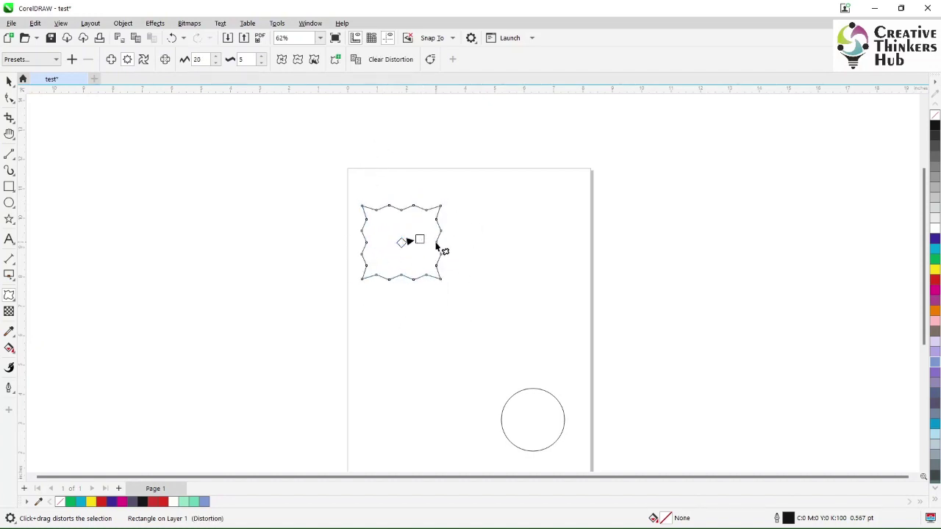
key("ctrl+z")
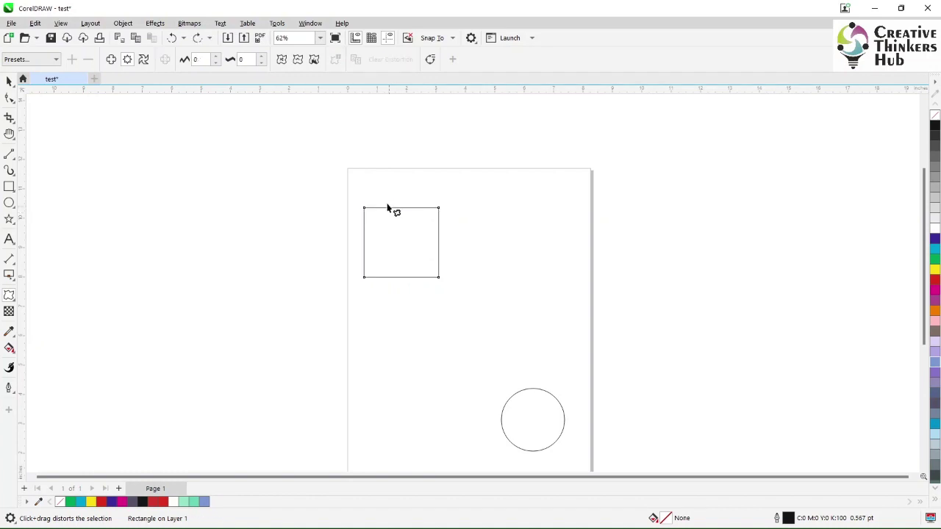
Try a twister distortion from the rectangle's centre with 5 full rotations and about 357 additional degrees
left_click(143, 58)
left_click_drag(401, 239, 544, 233)
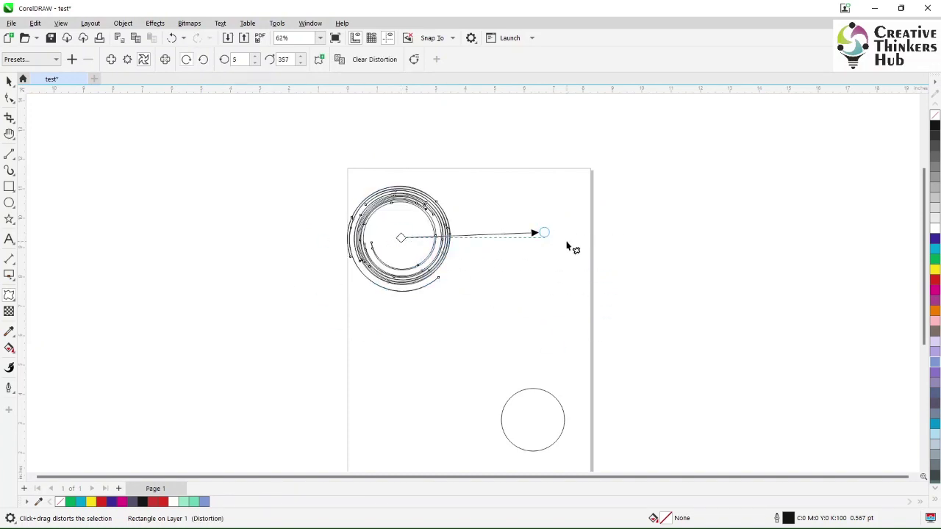
key("ctrl+z")
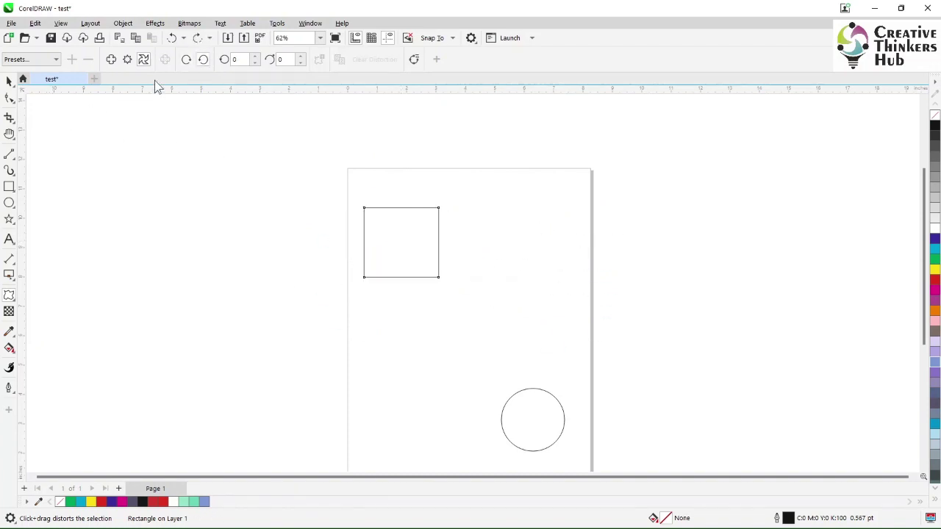
Twist the rectangle by about 209 degrees, and rework the twist to about 104 degrees with its origin below the rectangle
left_click_drag(408, 250, 251, 338)
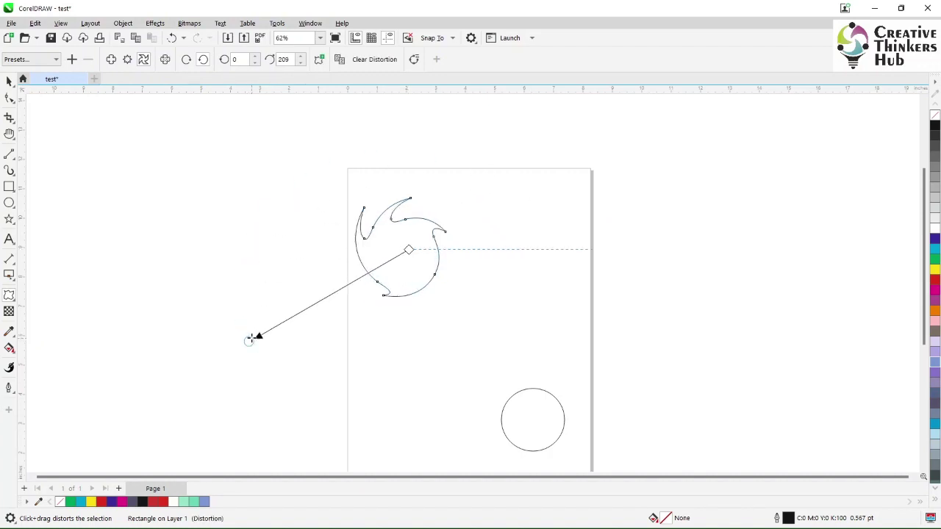
left_click(166, 64)
left_click_drag(383, 252, 377, 145)
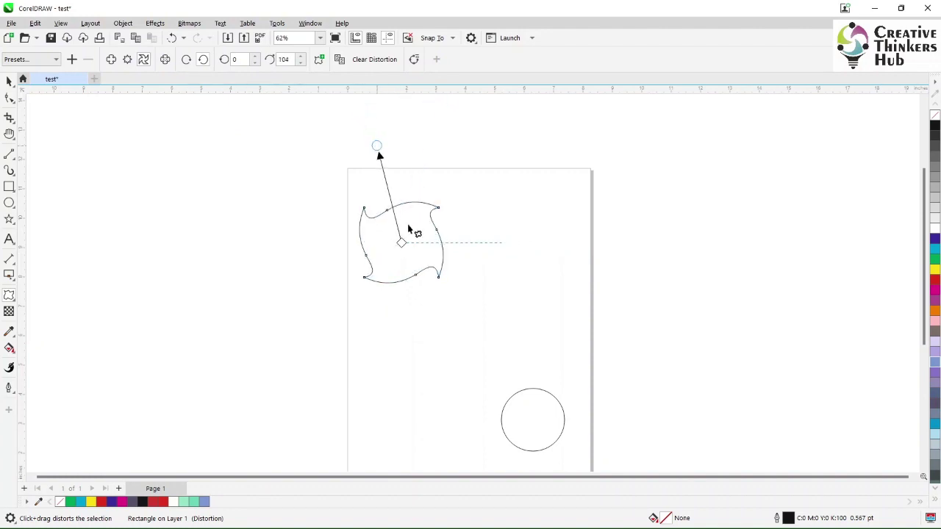
left_click_drag(400, 249, 384, 308)
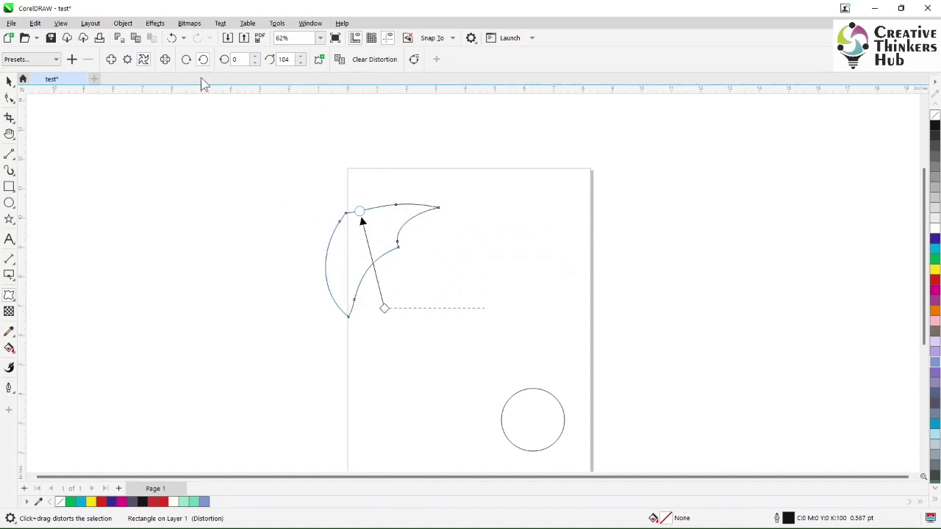
Add a zipper distortion of amplitude about 87 and a push and pull distortion of amplitude -200 to the twisted rectangle
left_click(127, 59)
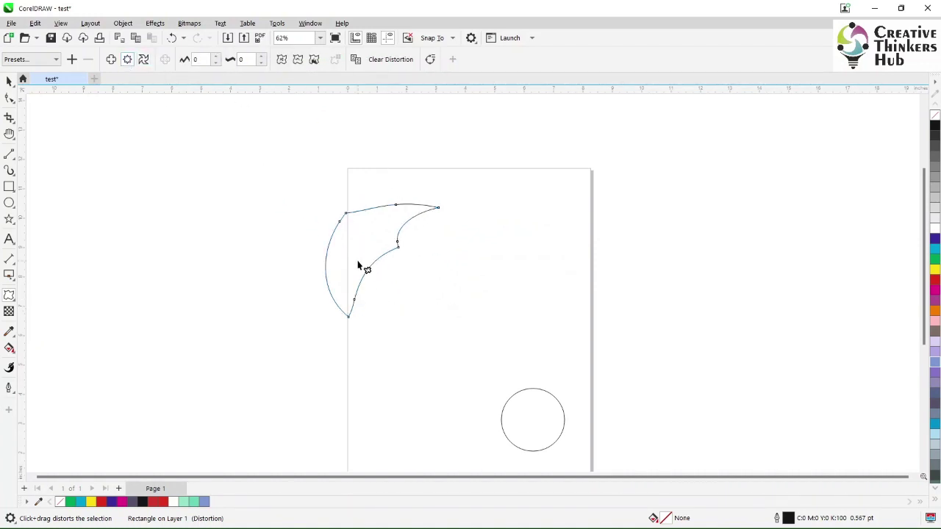
left_click_drag(358, 247, 421, 288)
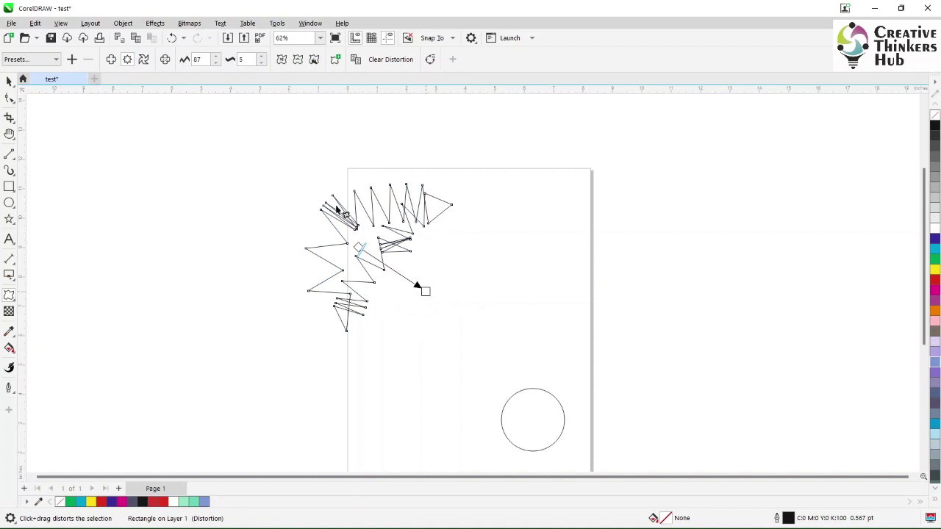
left_click(111, 58)
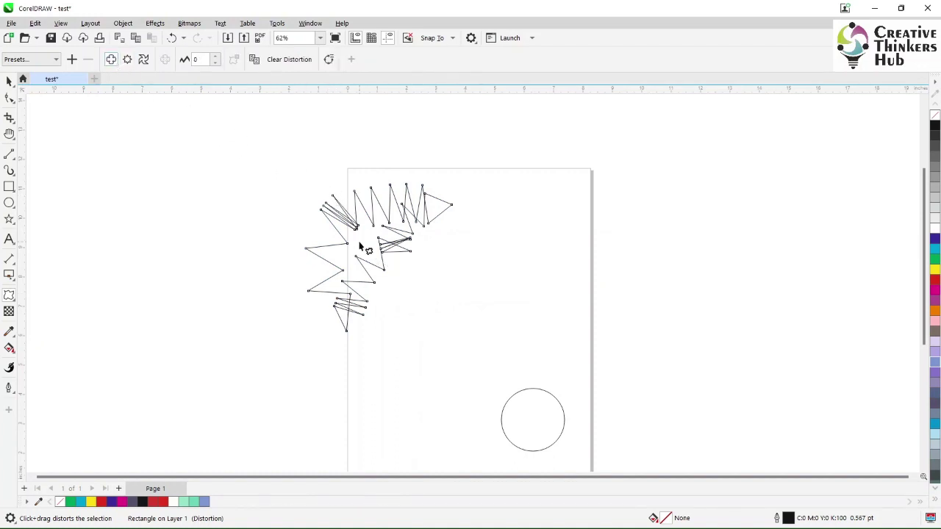
left_click_drag(359, 248, 254, 151)
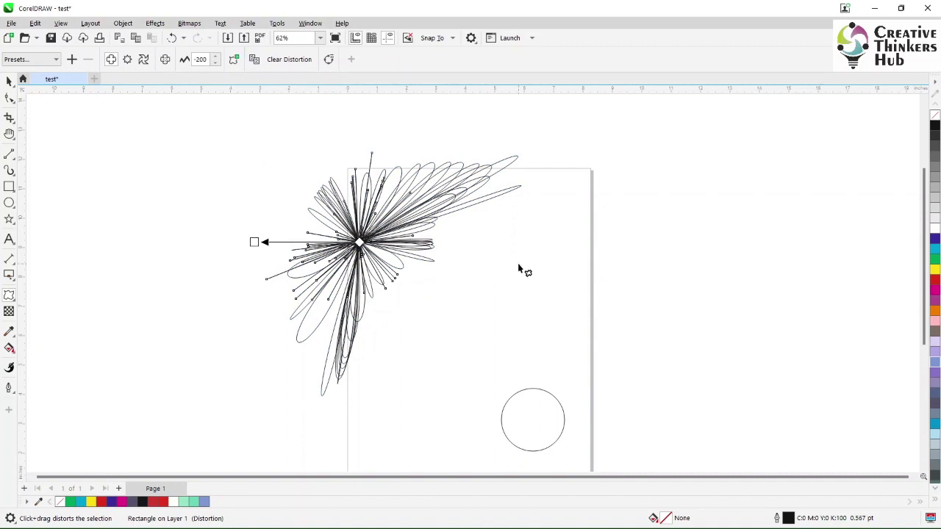
Clear the push and pull, zipper and twister distortions from the rectangle
left_click(291, 59)
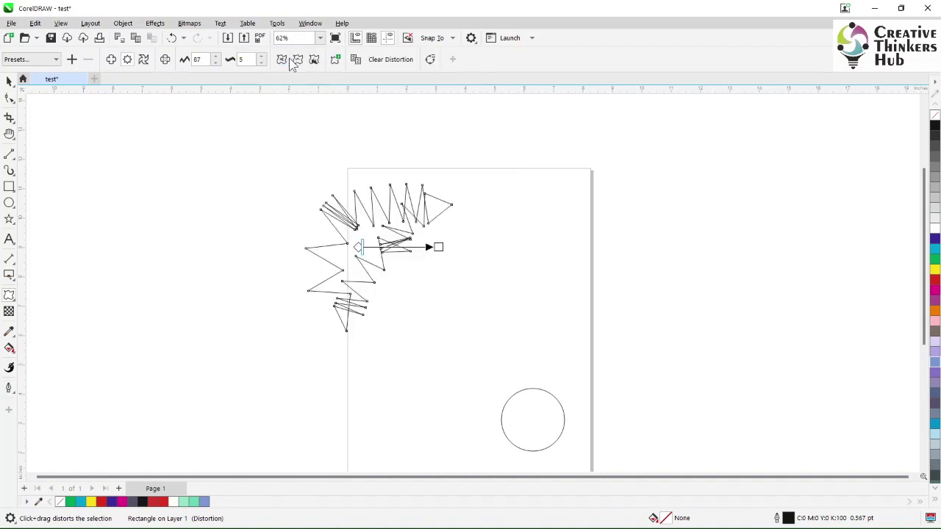
left_click(390, 62)
left_click(382, 62)
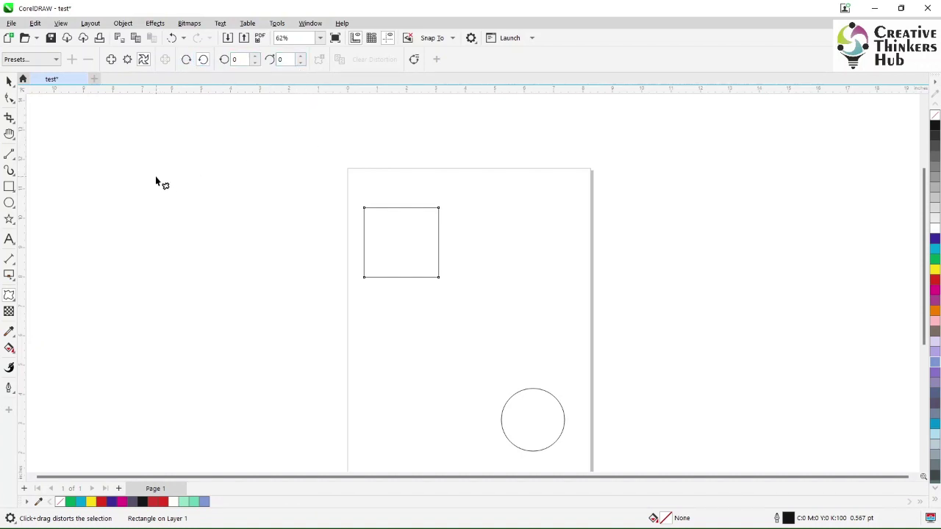
Try the Envelope tool on the rectangle by pulling the midpoints of its four sides inward, and undo the changes
left_click(10, 83)
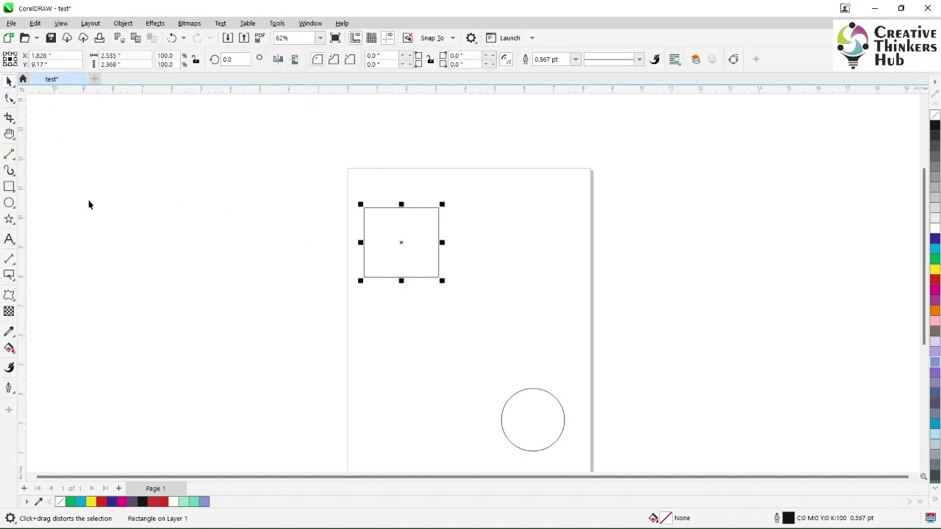
left_click(12, 300)
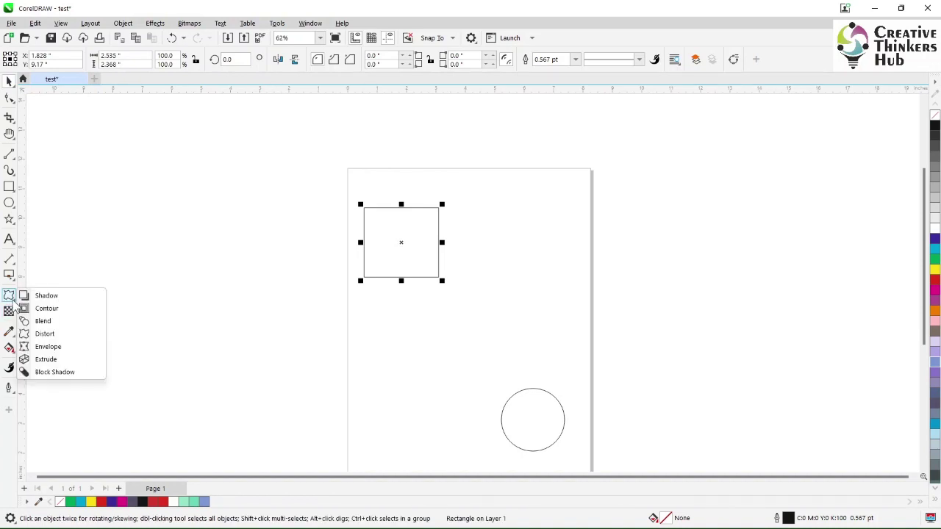
left_click(59, 350)
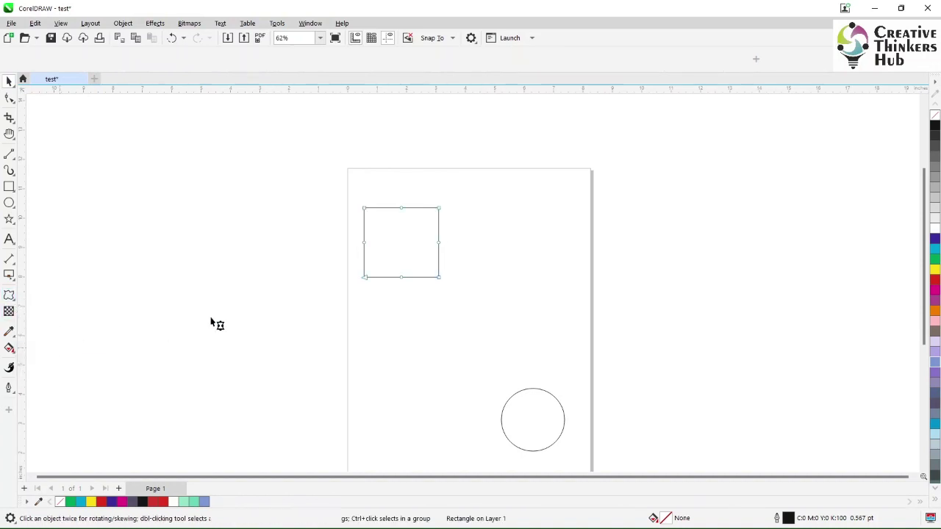
left_click_drag(365, 245, 386, 248)
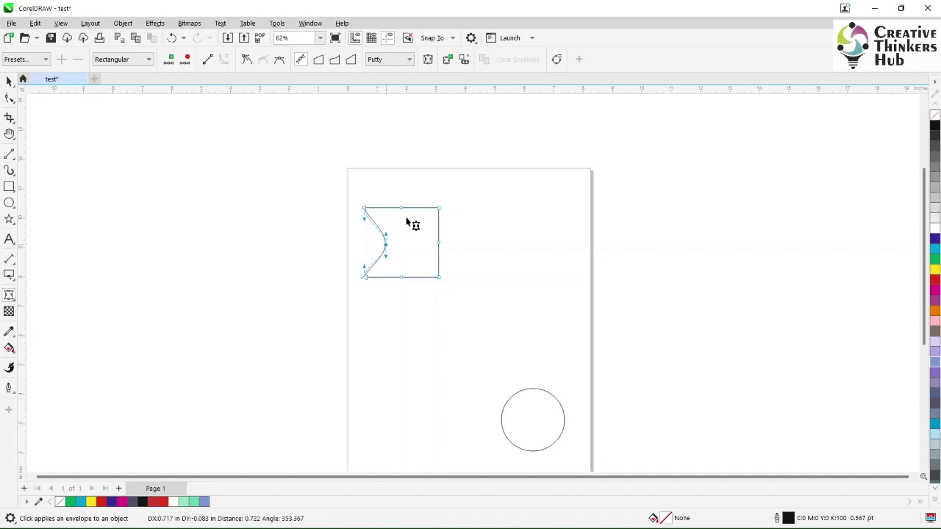
left_click_drag(407, 214, 415, 244)
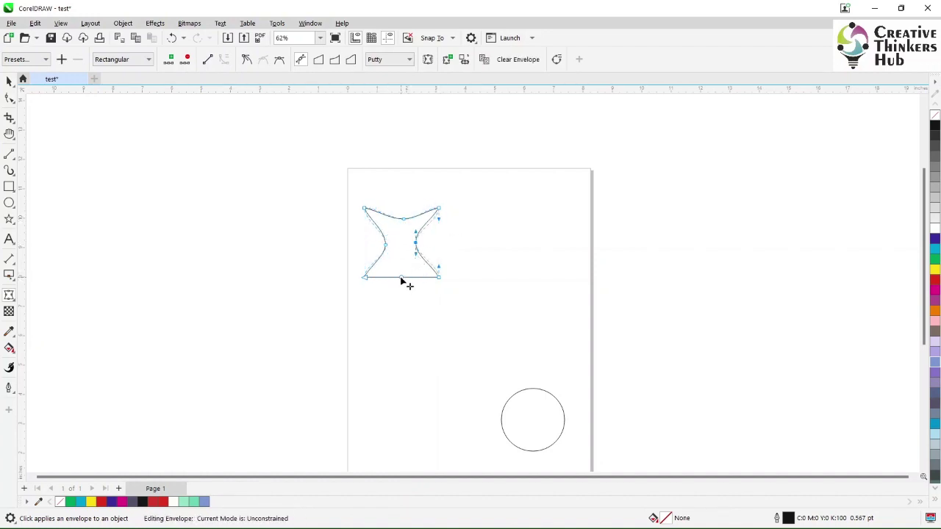
left_click_drag(401, 279, 400, 261)
key("ctrl+z")
key("ctrl+z")
key("ctrl+z")
key("ctrl+z")
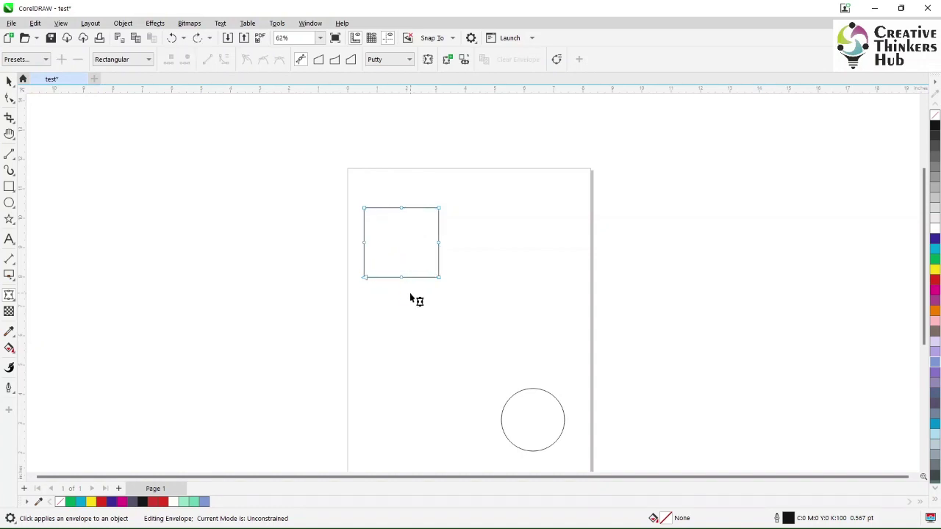
Push the middle of the rectangle's upper edge slightly inward with the Smear tool
left_click(11, 101)
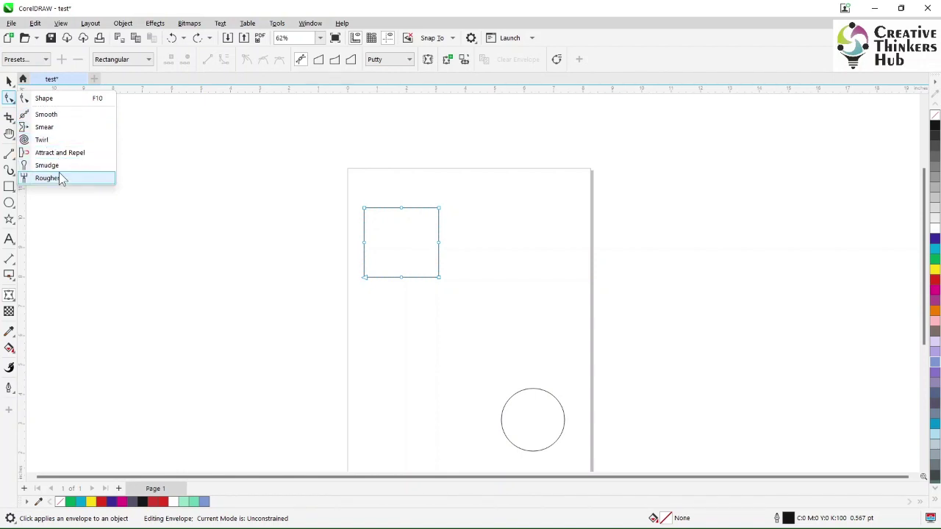
left_click(70, 130)
left_click_drag(401, 208, 404, 215)
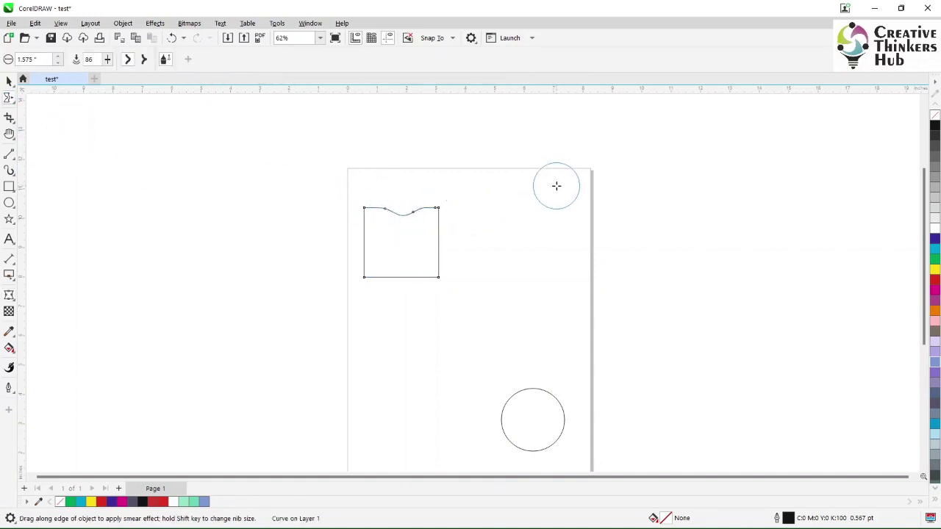
Undo the smear and the restored distortions until the plain rectangle is back, and deselect it
key("ctrl+z")
key("ctrl+z")
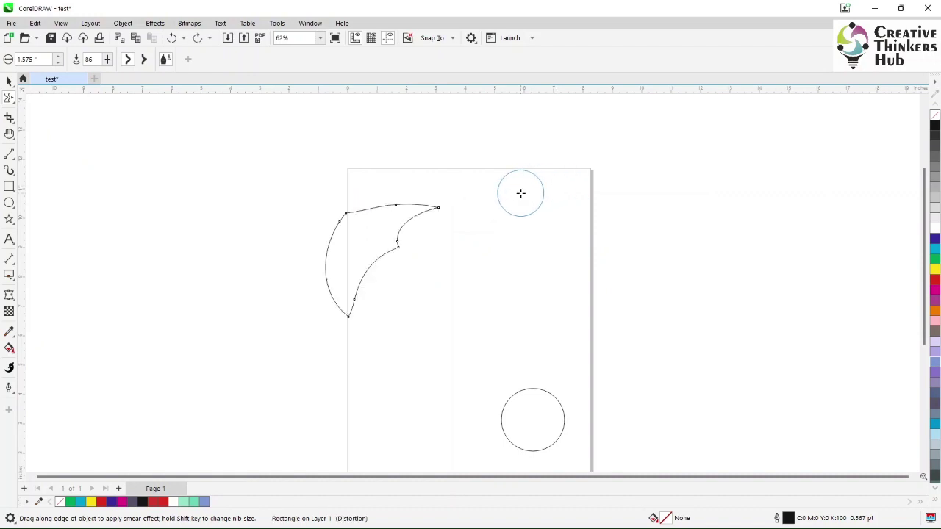
key("ctrl+z")
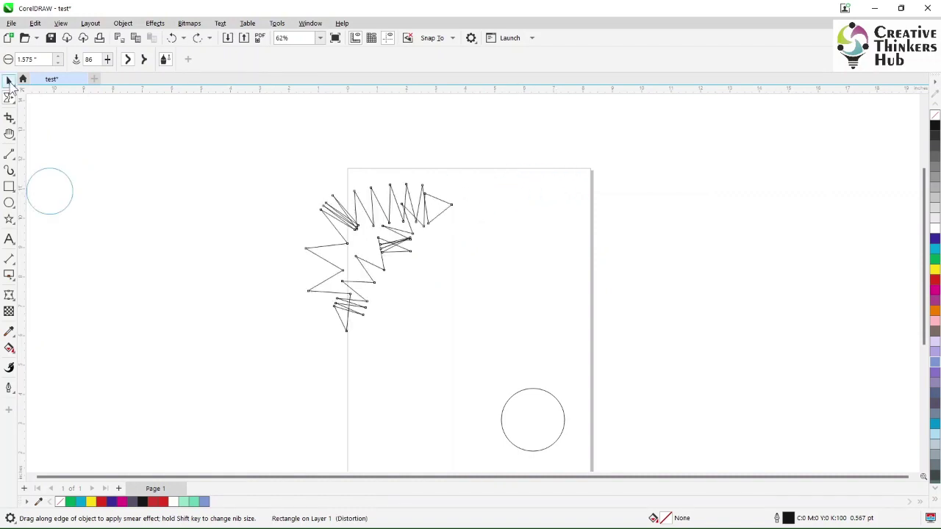
left_click(9, 82)
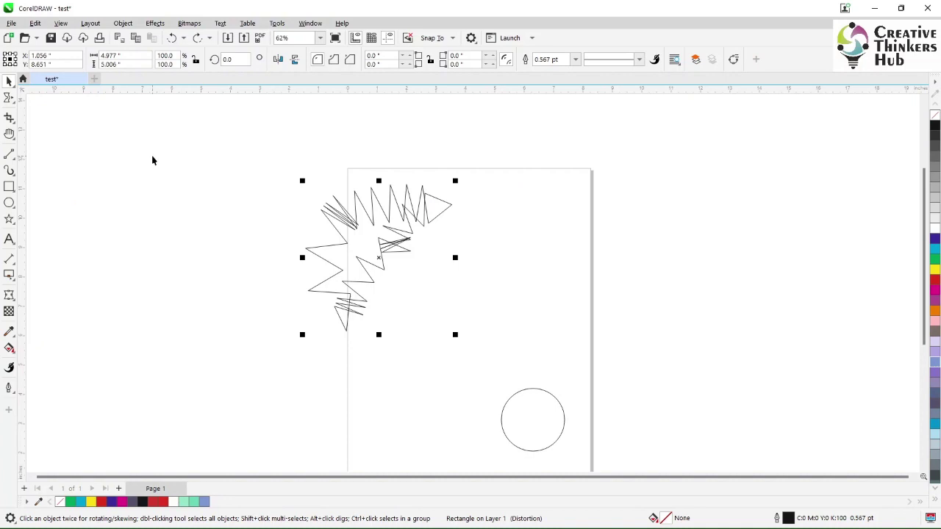
key("ctrl+z")
key("ctrl+z")
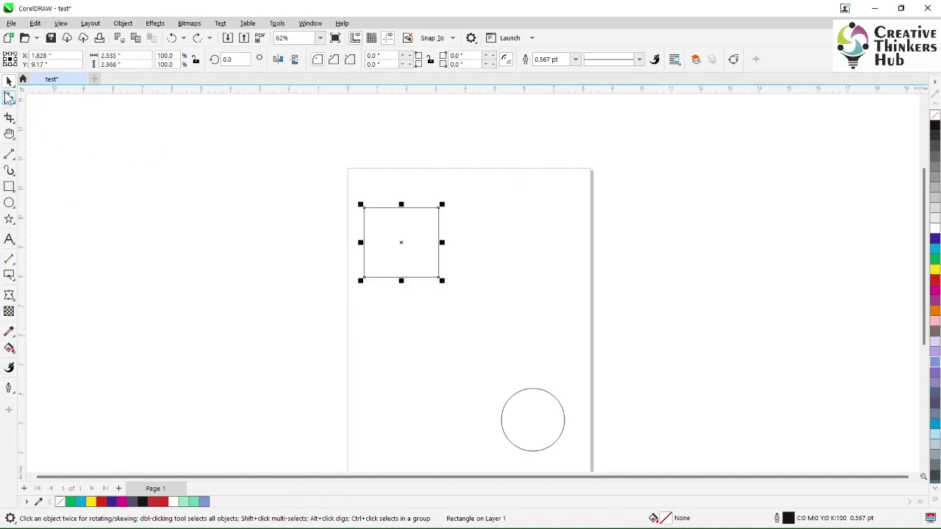
left_click(158, 195)
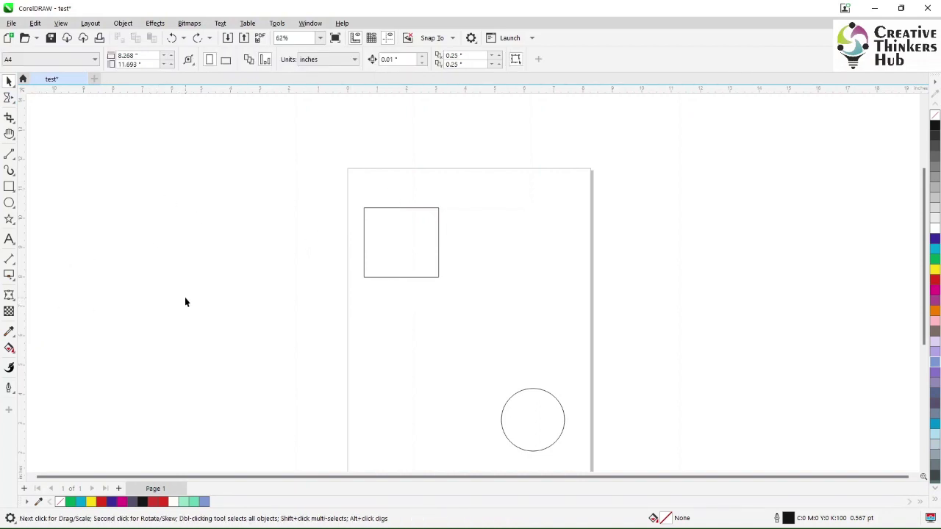
Redo and undo the rectangle's last distortion twice
key("ctrl+shift+z")
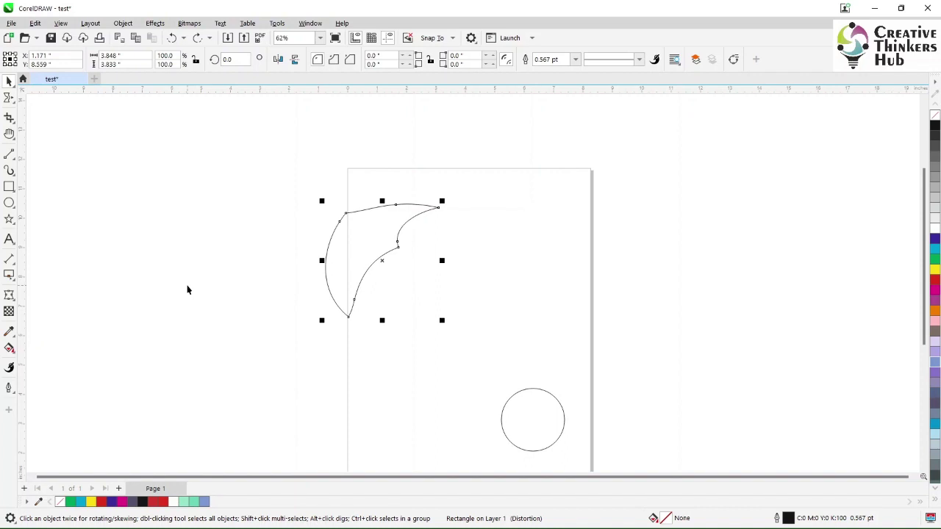
key("ctrl+z")
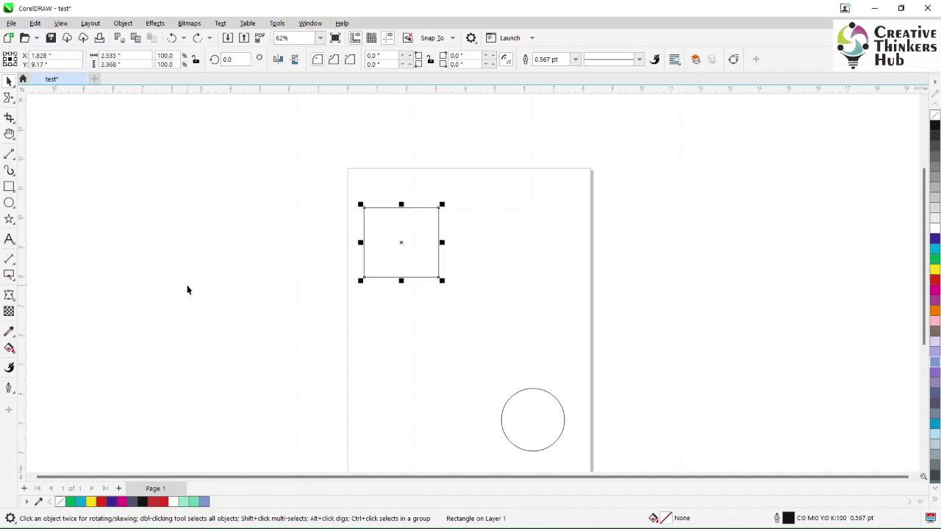
key("ctrl+shift+z")
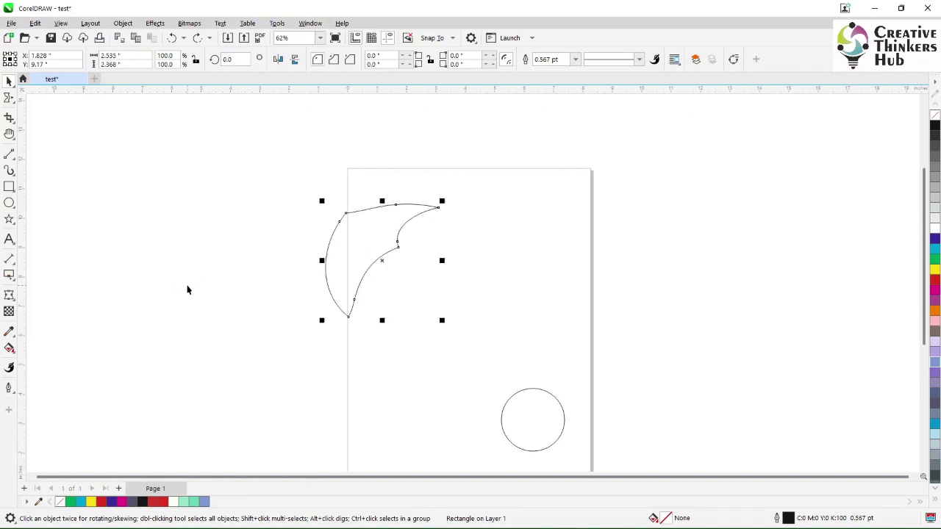
key("ctrl+z")
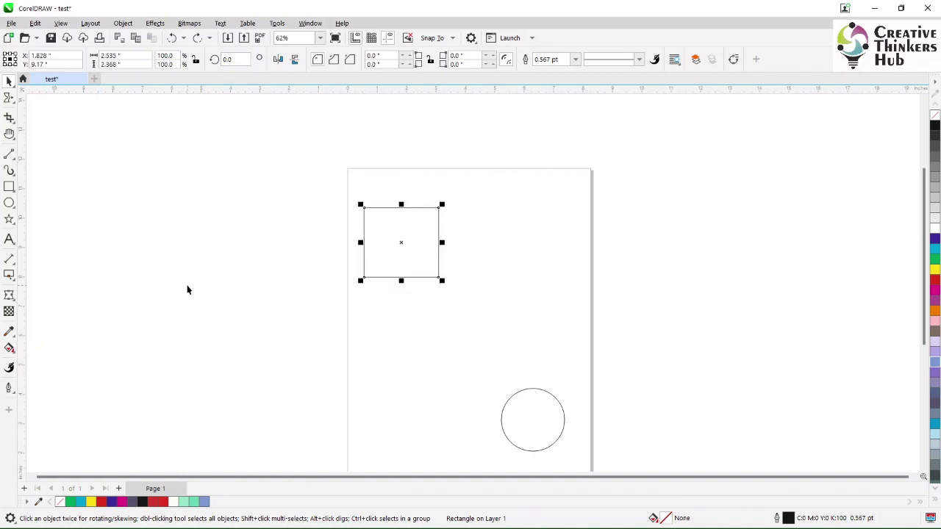
Extrude the rectangle and the circle at depth 20, with each vanishing point slightly off the shape's centre
left_click(10, 296)
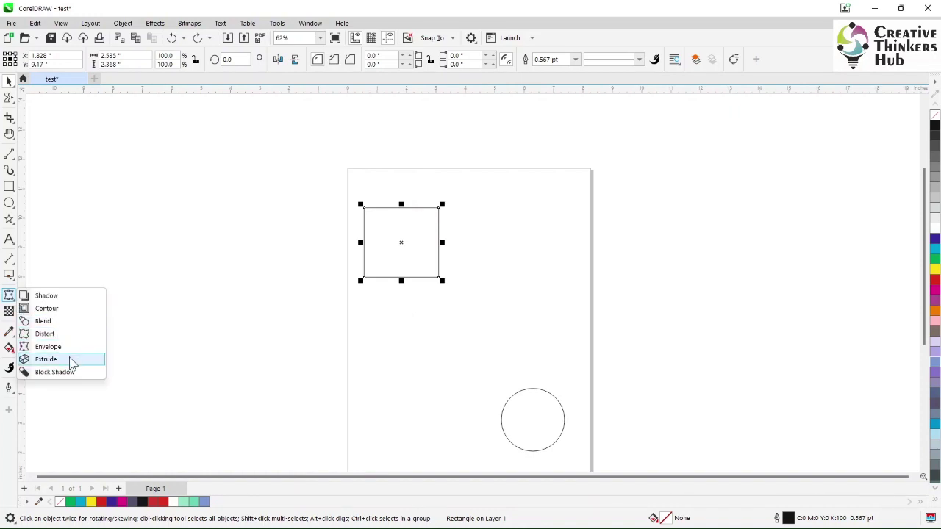
left_click(70, 359)
mouse_move(410, 244)
left_mouse_down()
mouse_move(489, 225)
mouse_move(454, 257)
mouse_move(395, 243)
left_mouse_up()
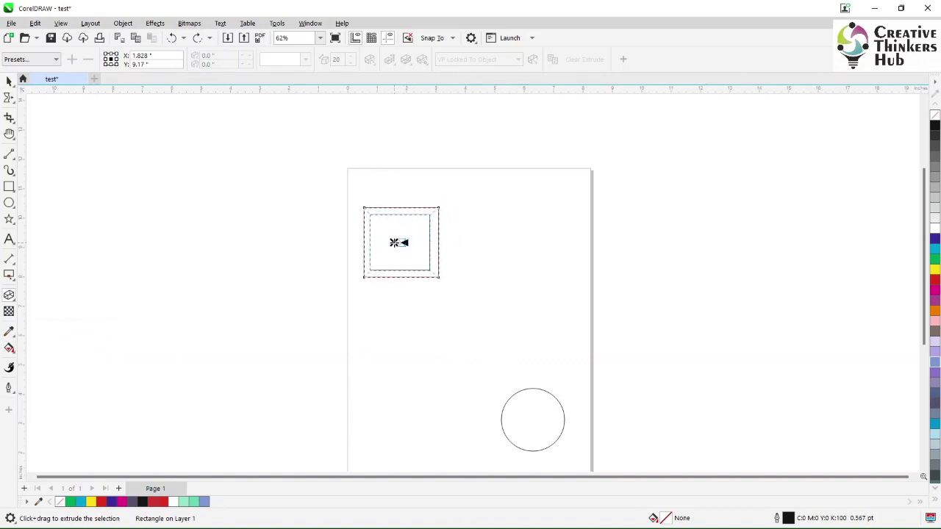
left_click(414, 310)
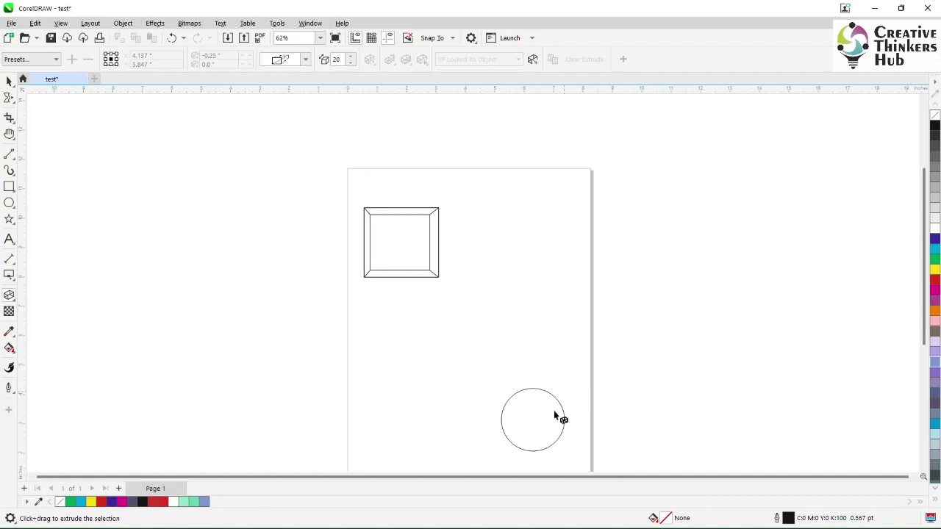
left_click(544, 430)
mouse_move(540, 422)
left_mouse_down()
mouse_move(571, 403)
mouse_move(614, 410)
mouse_move(538, 427)
left_mouse_up()
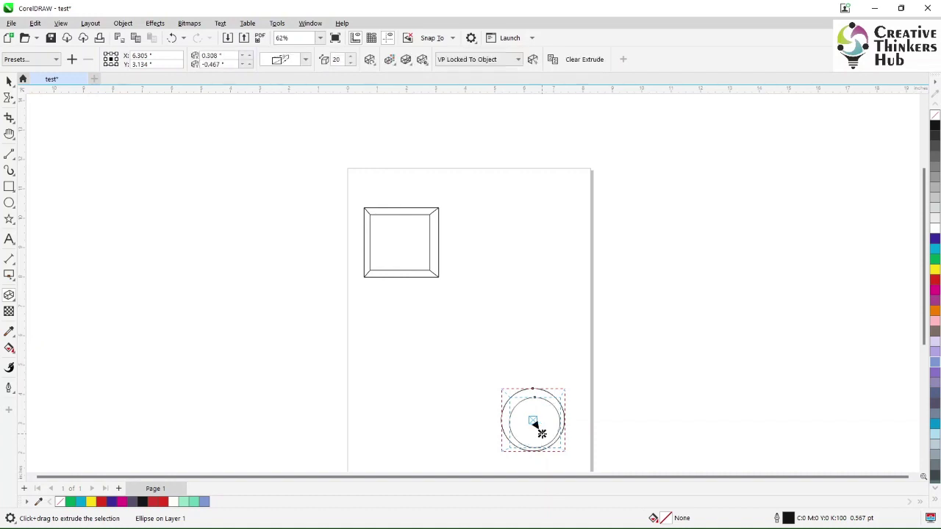
left_click(607, 431)
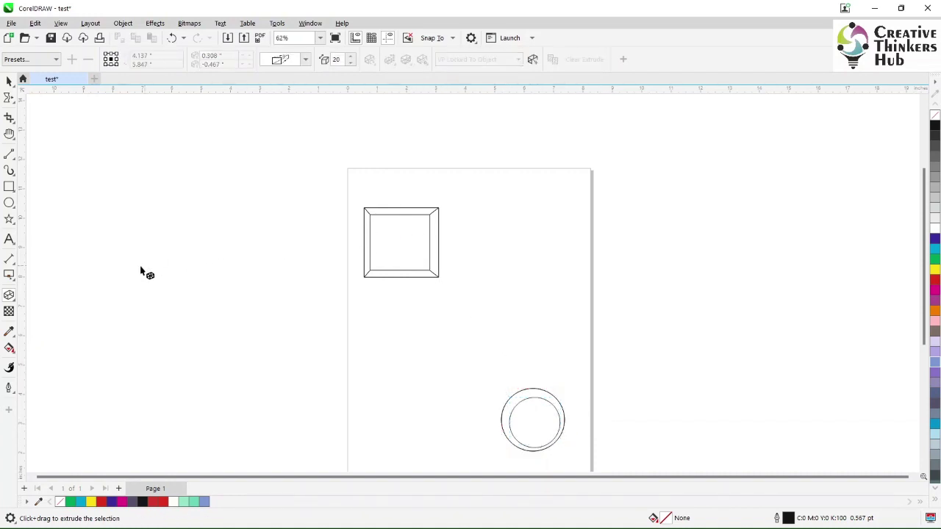
Undo both extrusions and try a block shadow about 2.98 inches deep on the unfilled rectangle
left_click(13, 302)
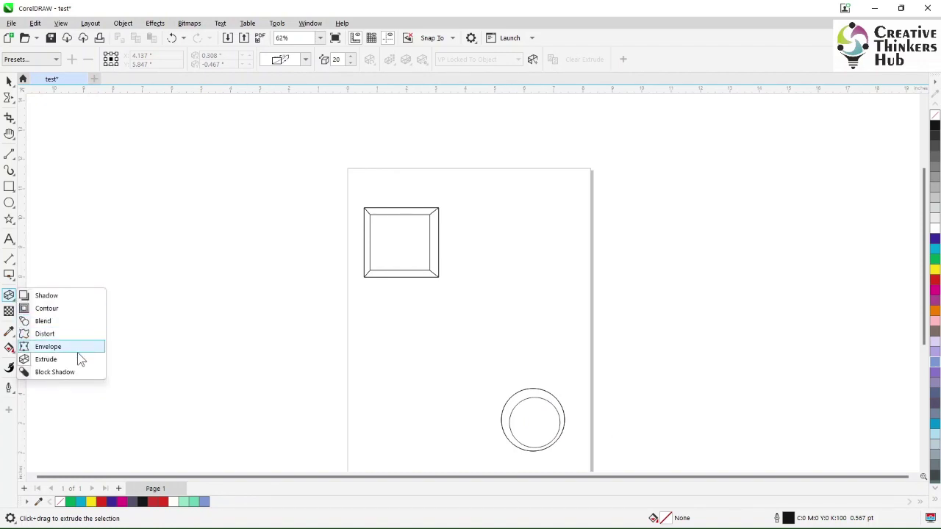
left_click(81, 378)
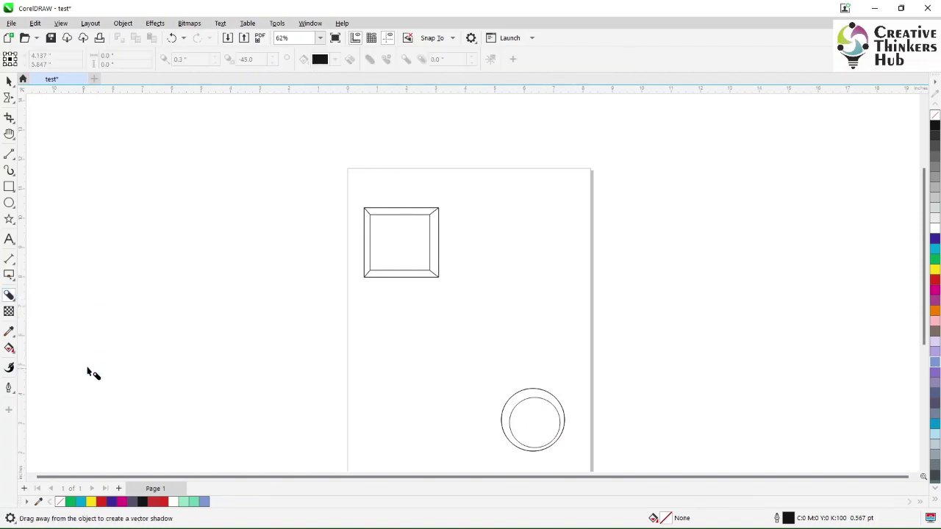
left_click_drag(412, 246, 454, 296)
key("Tab")
key("Tab")
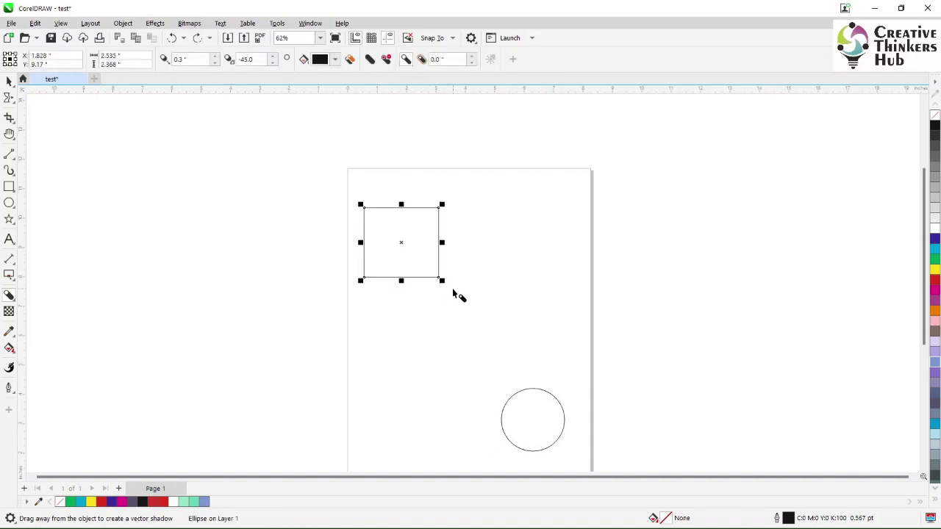
left_click_drag(408, 252, 463, 304)
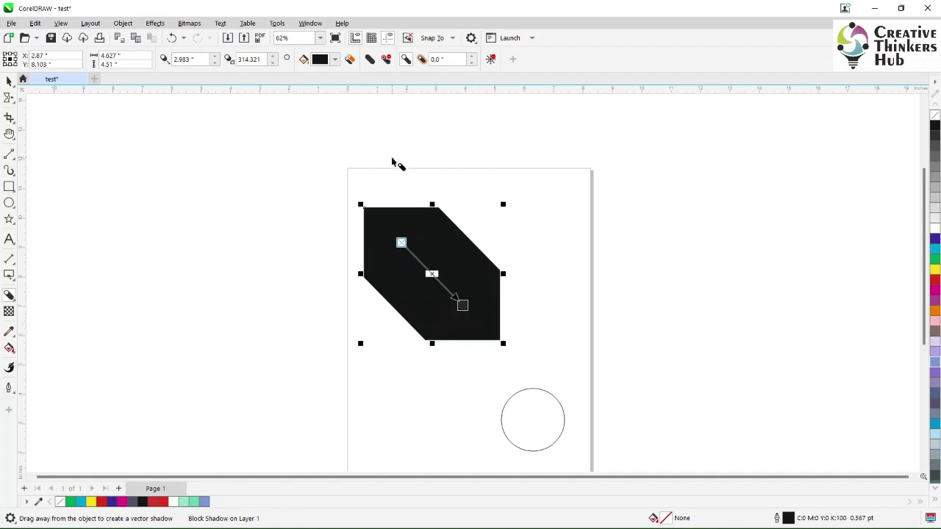
key("ctrl+z")
Fill the rectangle yellow and add a purple (#CA64E3) block shadow about 3.3 inches deep at about 308 degrees
left_click(935, 271)
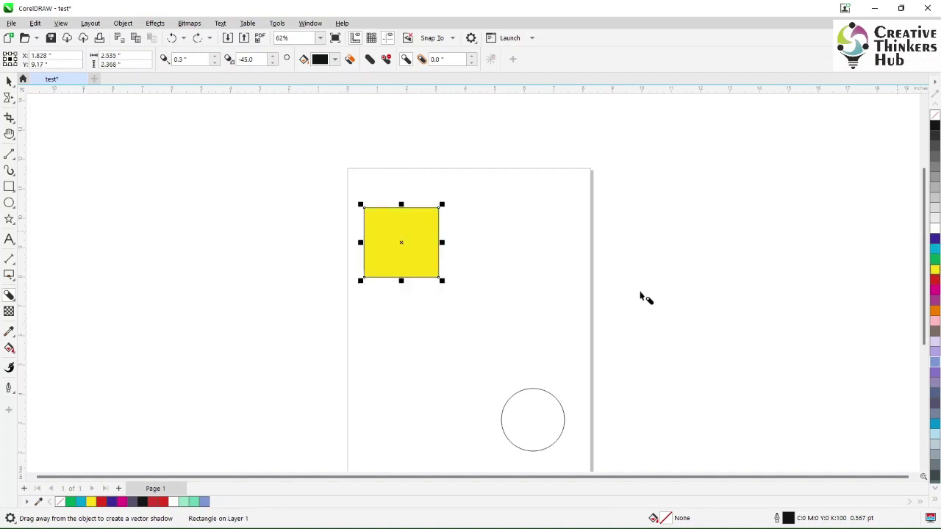
left_click_drag(412, 259, 461, 319)
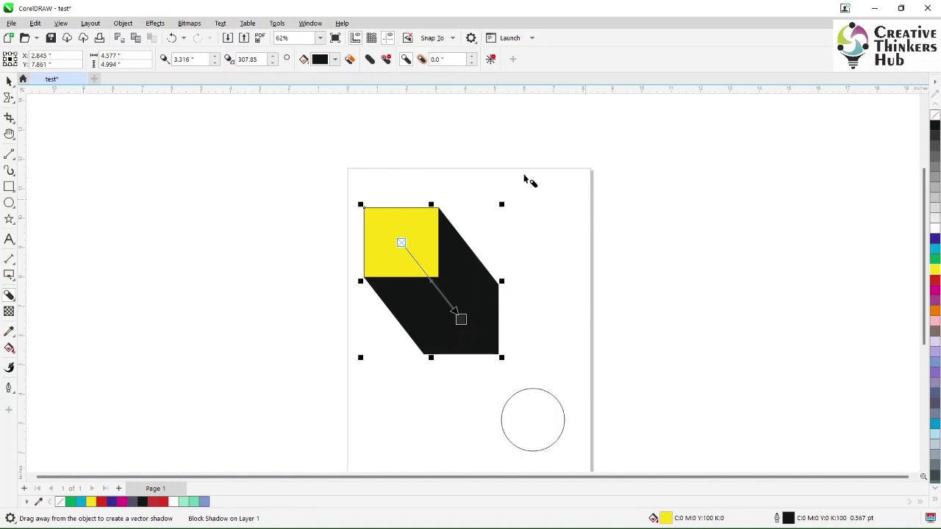
left_click(335, 59)
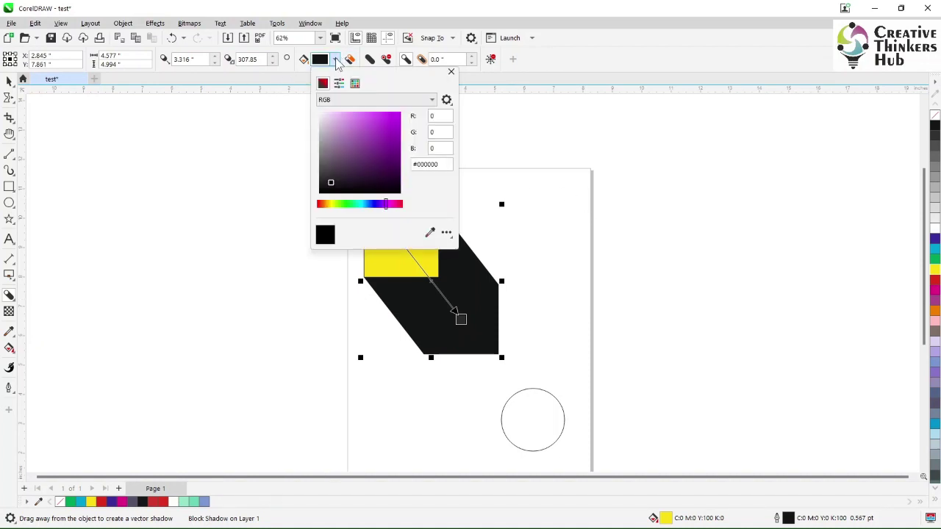
left_click(364, 120)
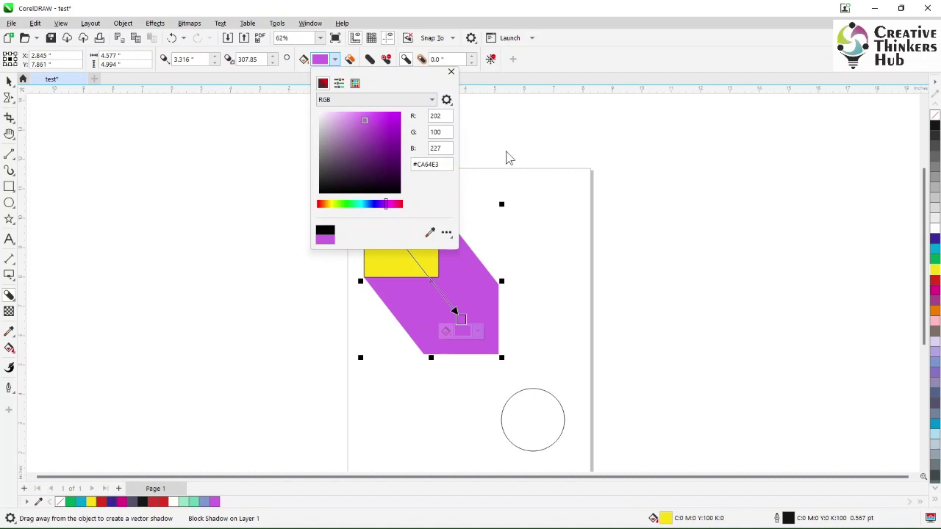
left_click(517, 134)
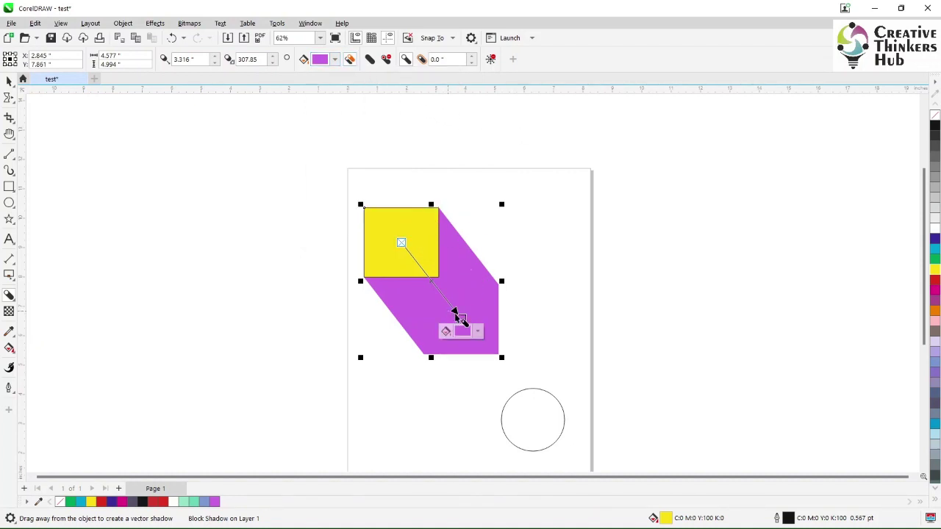
Redirect the block shadow to about 3.24 inches deep at about 11 degrees and expand it by 0.25 inches
left_click_drag(461, 319, 431, 281)
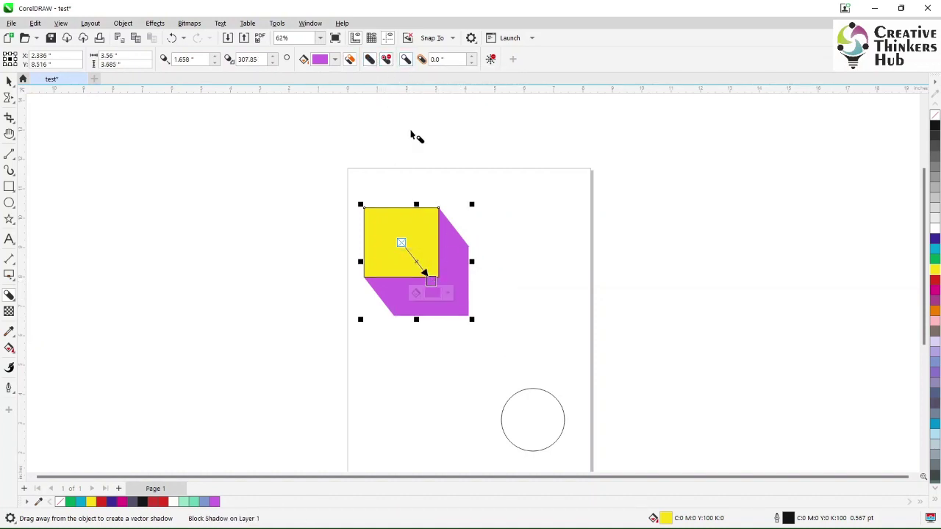
left_click_drag(455, 254, 498, 229)
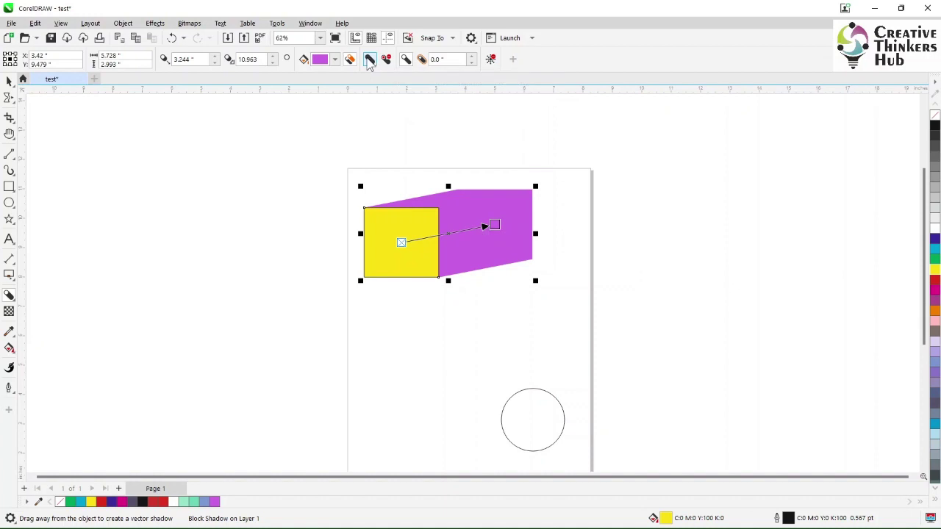
left_click(427, 63)
left_click(472, 56)
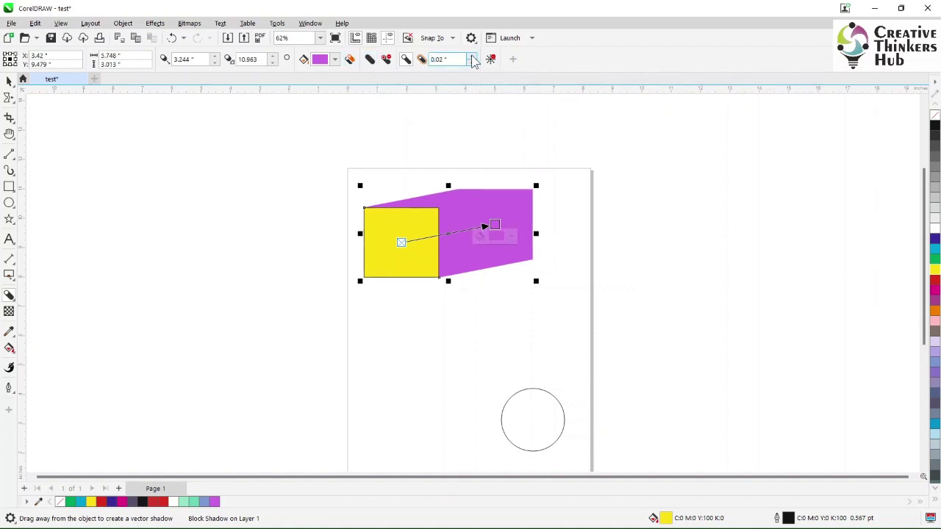
left_click(472, 57)
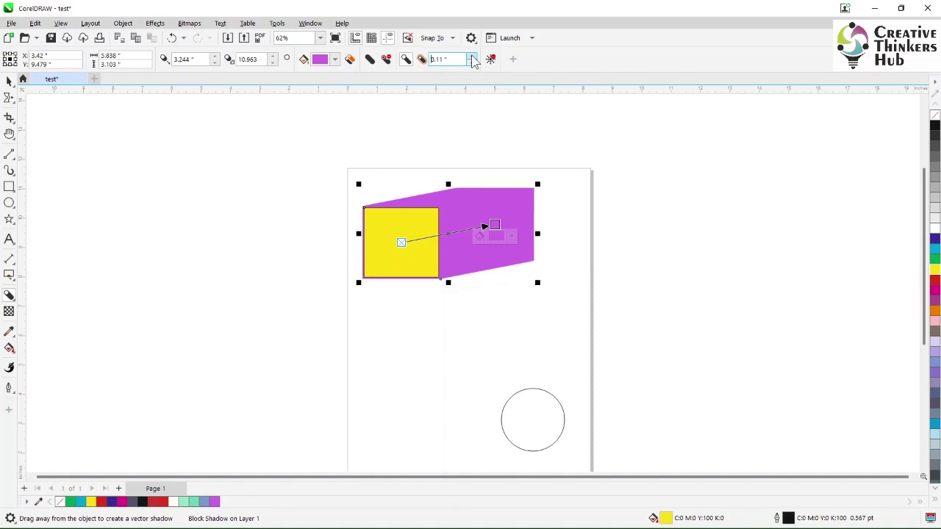
left_click(473, 57)
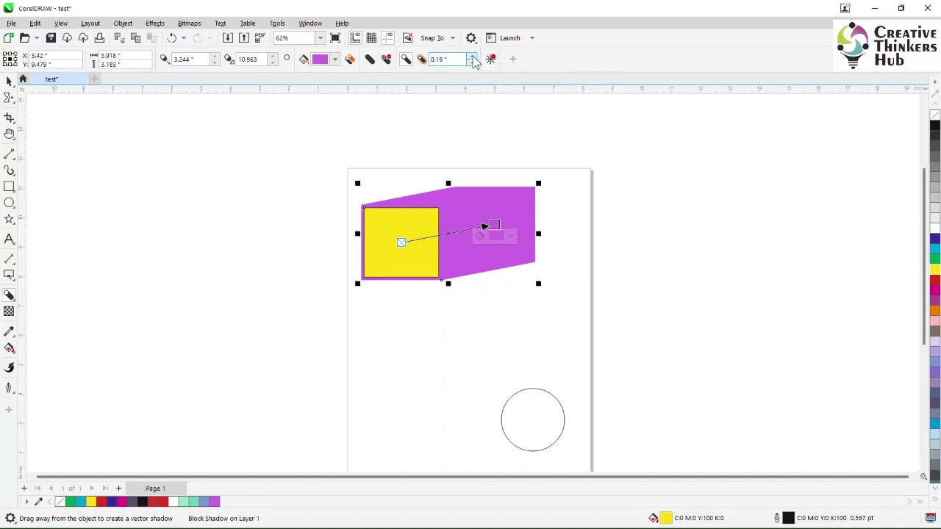
left_click(473, 57)
left_click(473, 56)
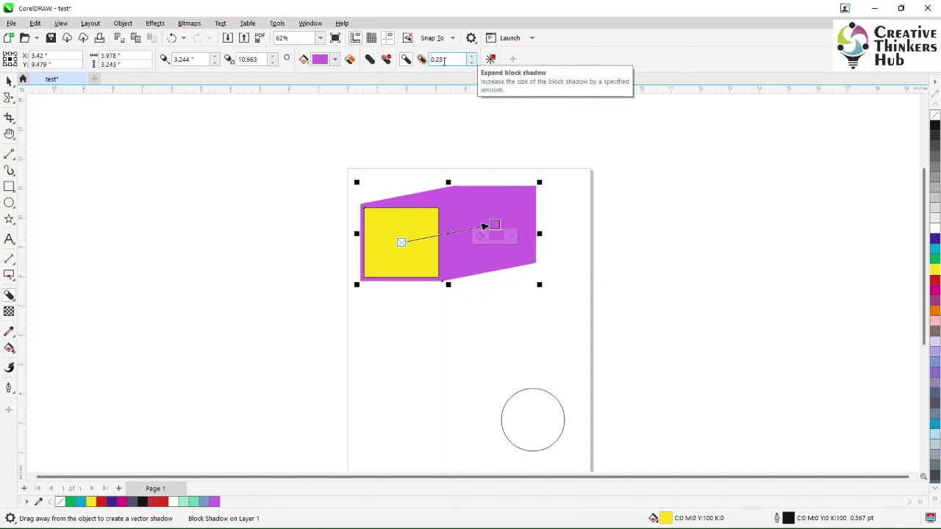
Turn Simplify on and off for the block shadow, and clear the block shadow from the rectangle
left_click(370, 62)
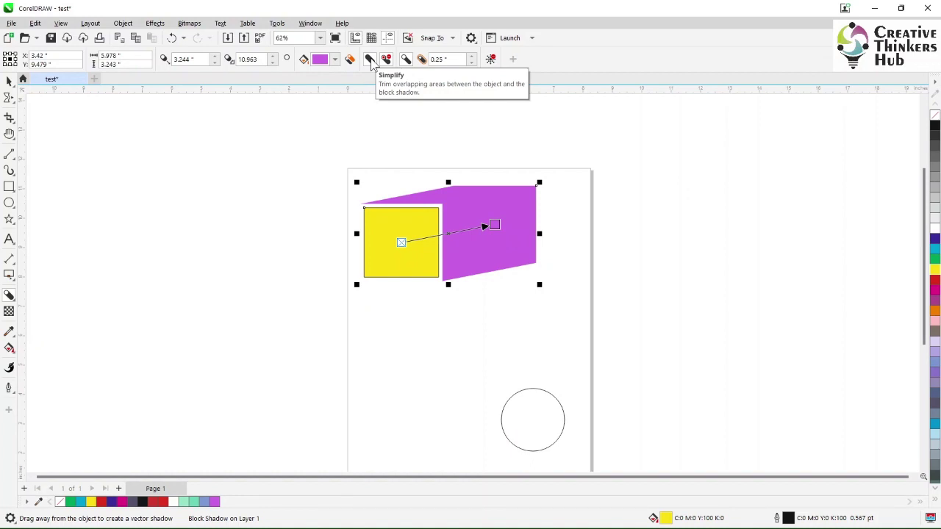
left_click(372, 63)
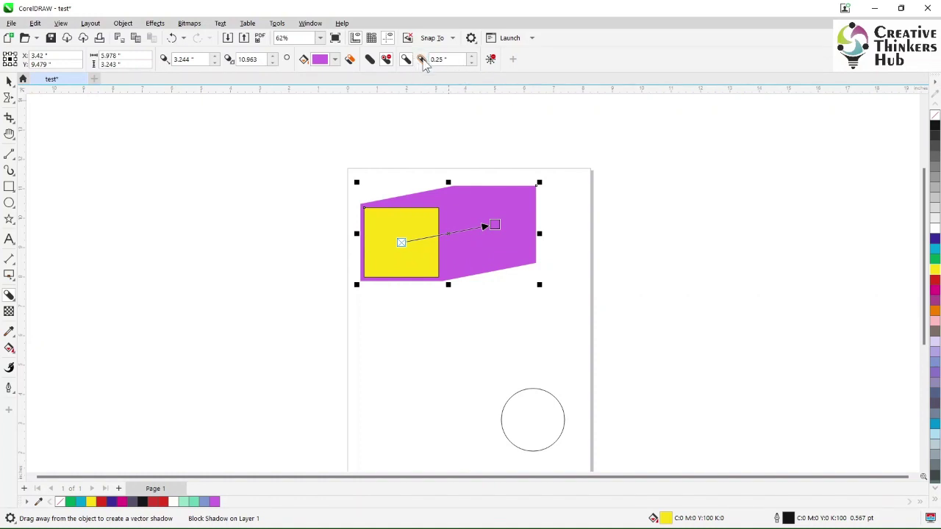
left_click(491, 60)
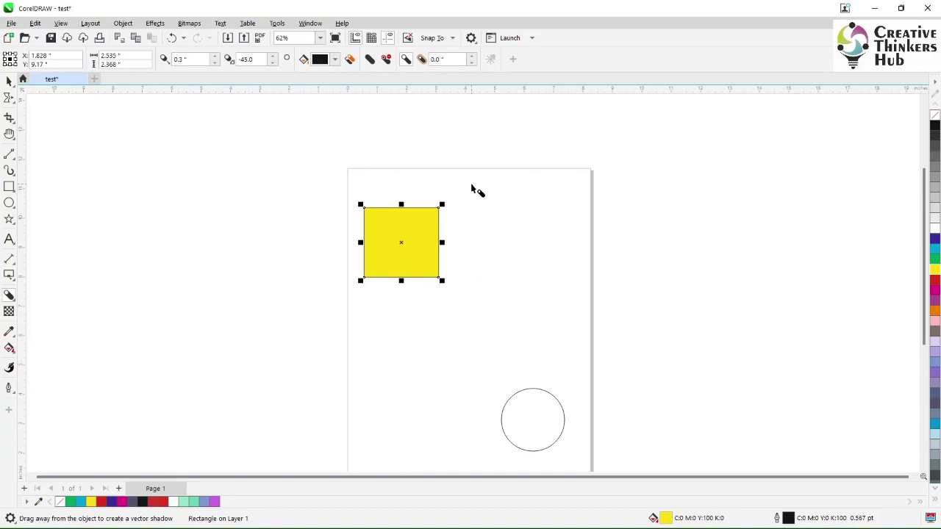
View the Transparency tool's options for the yellow rectangle, and deselect the rectangle with the Pick tool
left_click(8, 312)
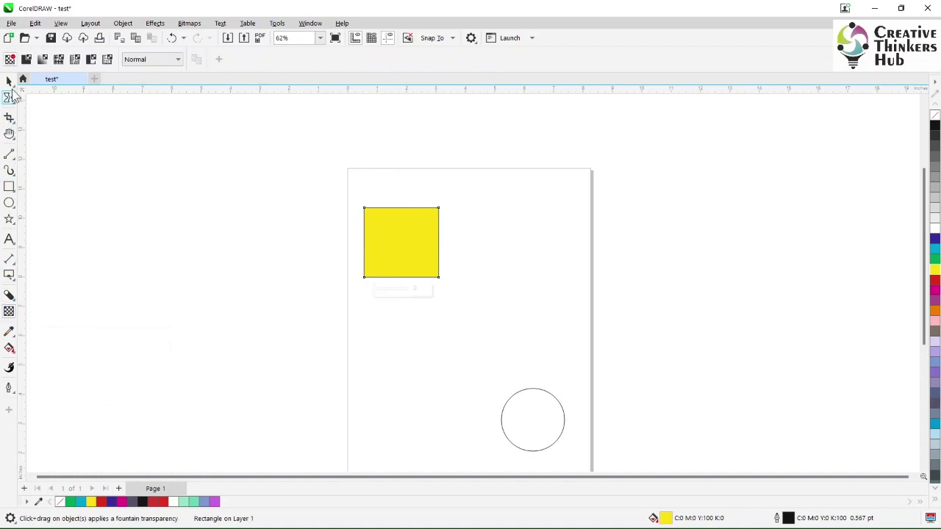
left_click(9, 82)
left_click(150, 221)
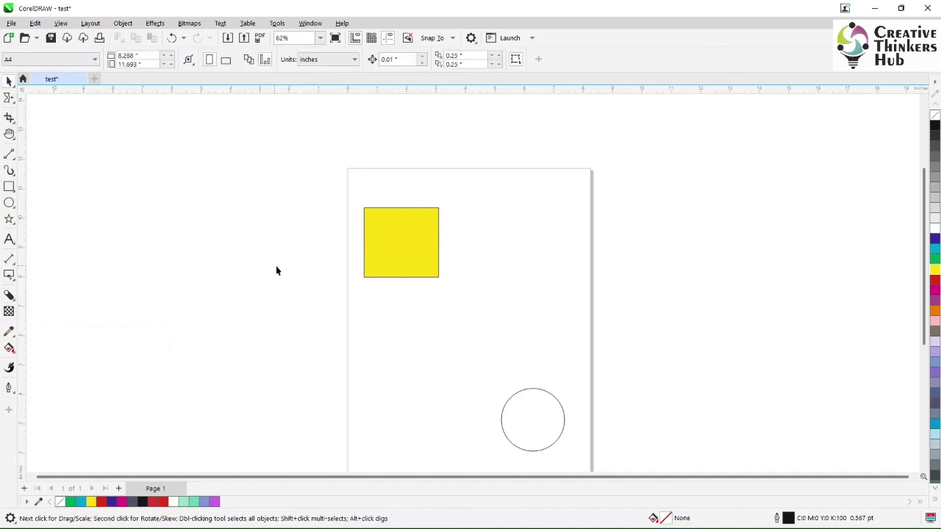